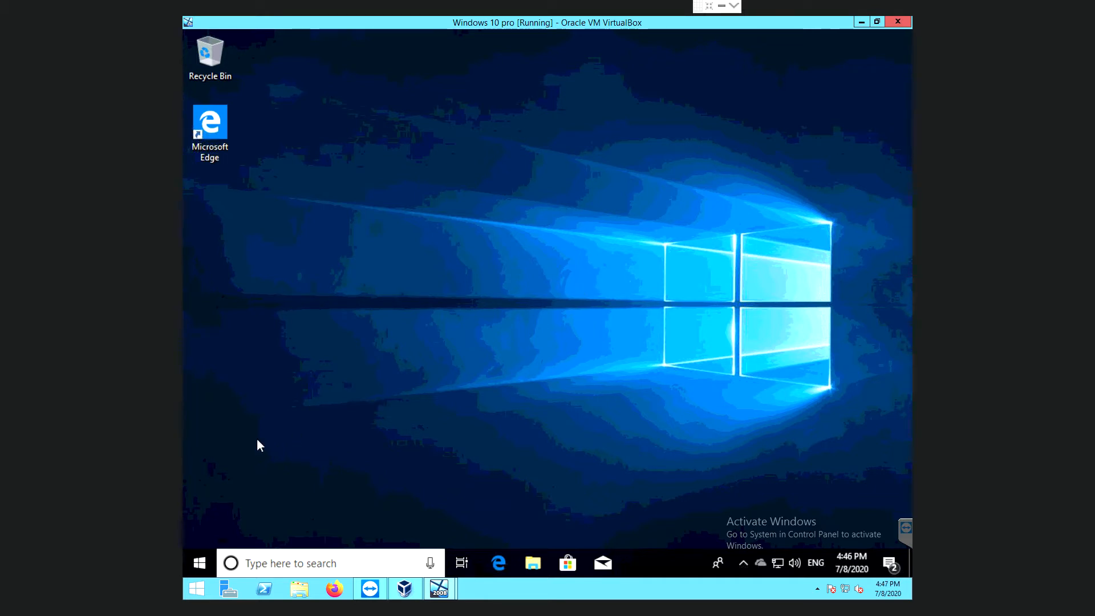
Run ipconfig in a command prompt to check the IP configuration, then exit.
right_click(207, 560)
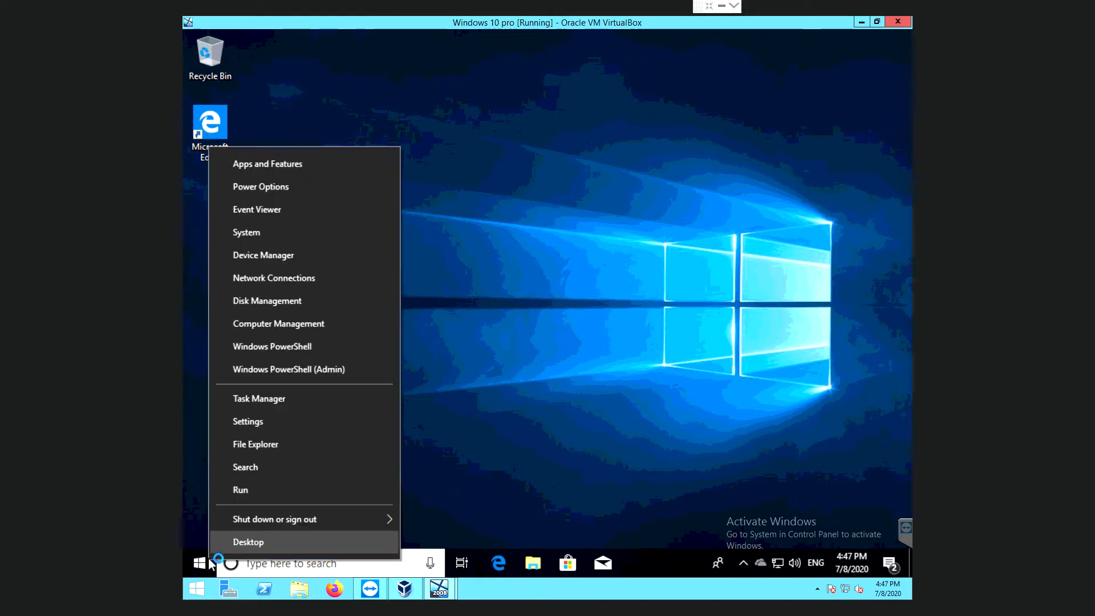
left_click(247, 493)
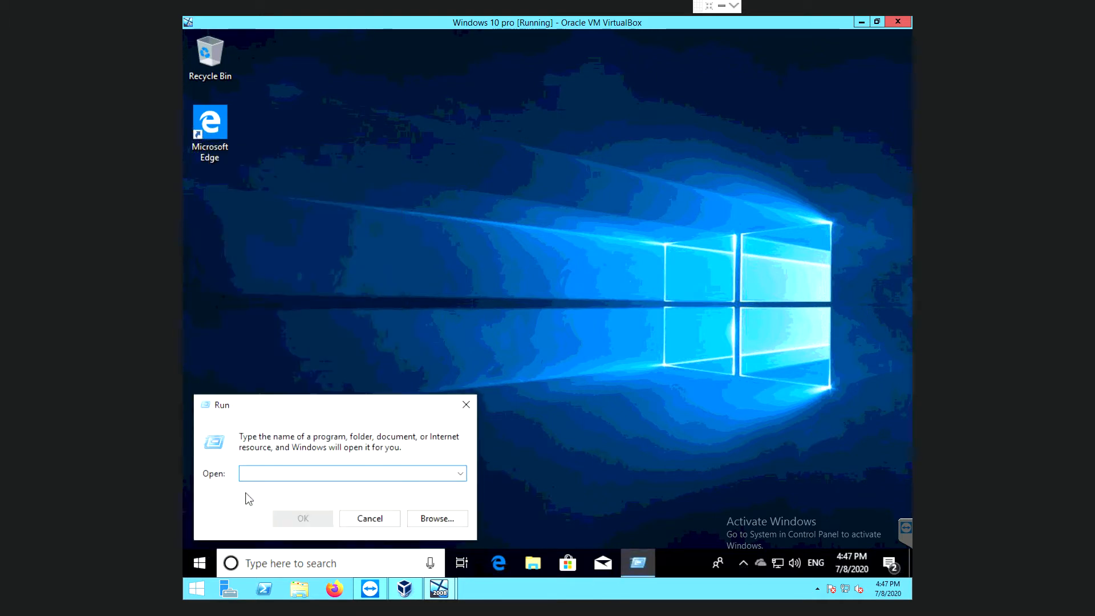
type("cmd")
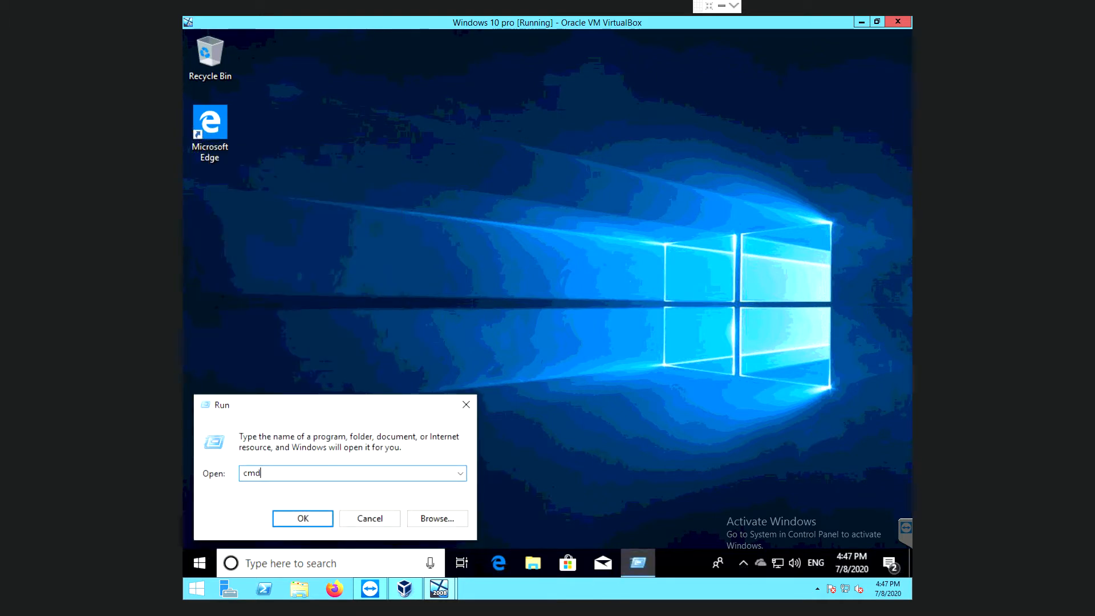
key("Return")
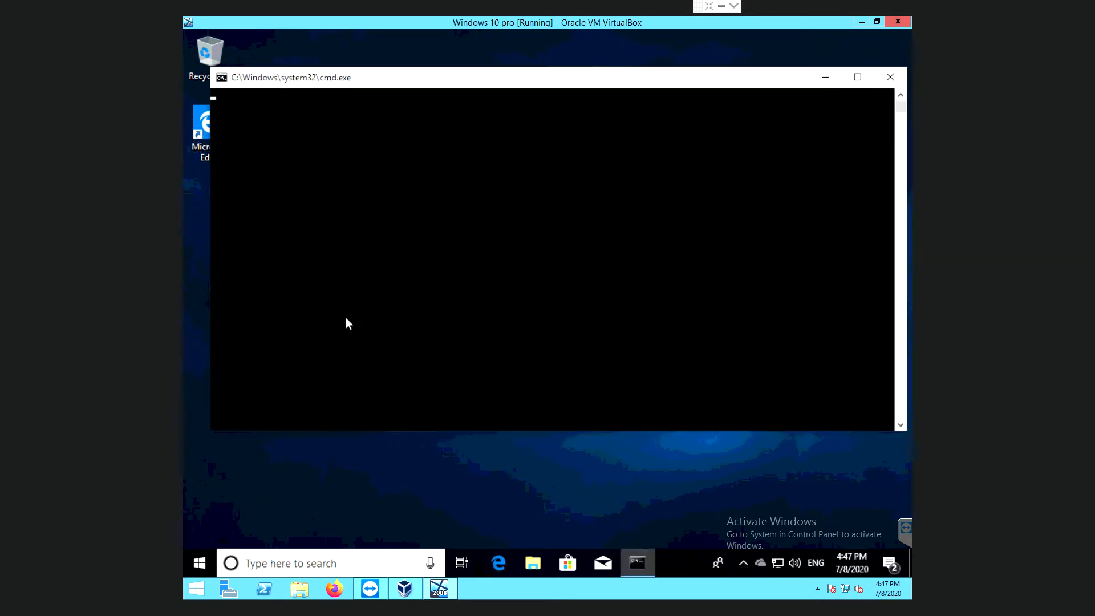
type("ip")
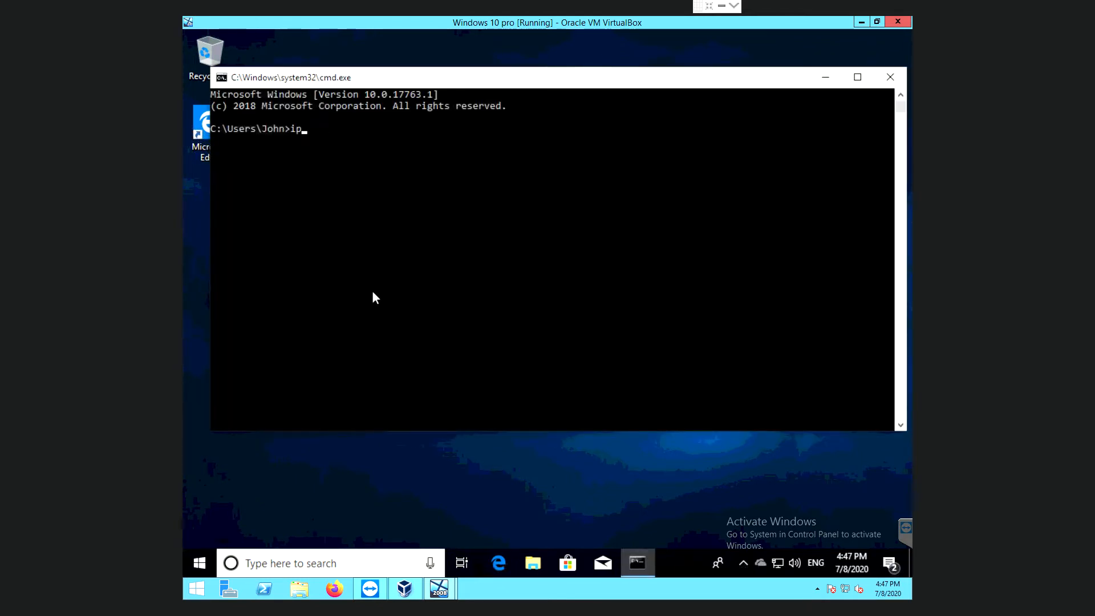
type("config")
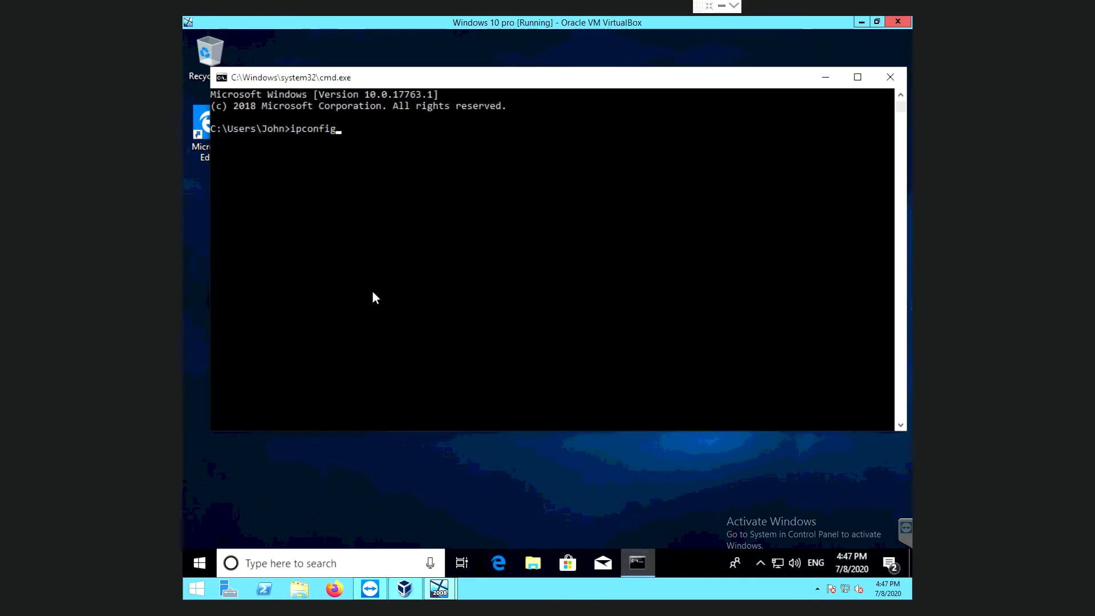
key("Return")
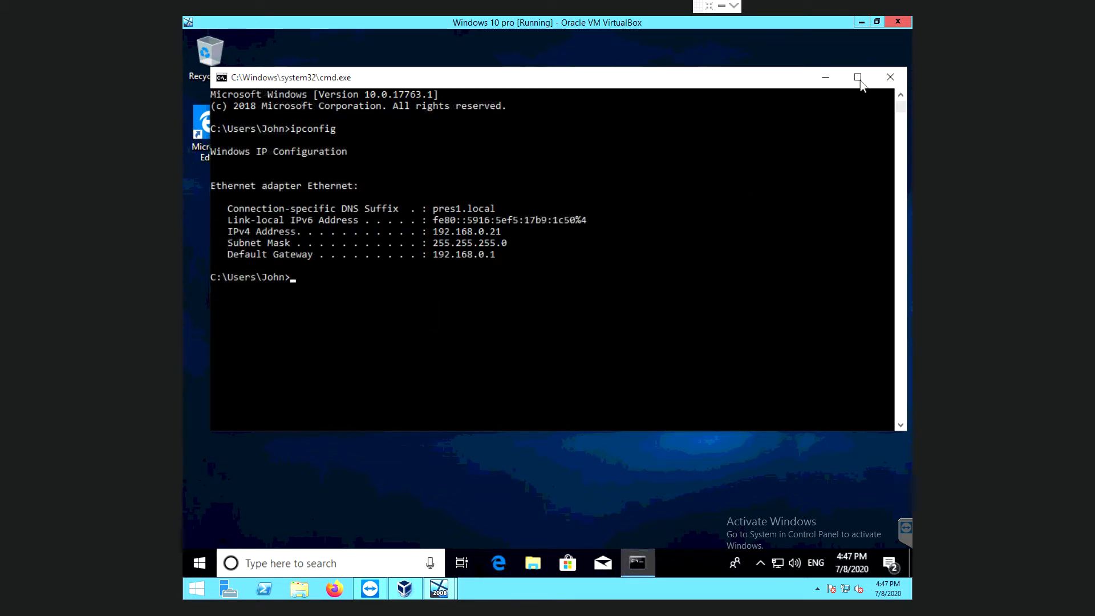
type("exir")
key("BackSpace")
type("t")
key("Return")
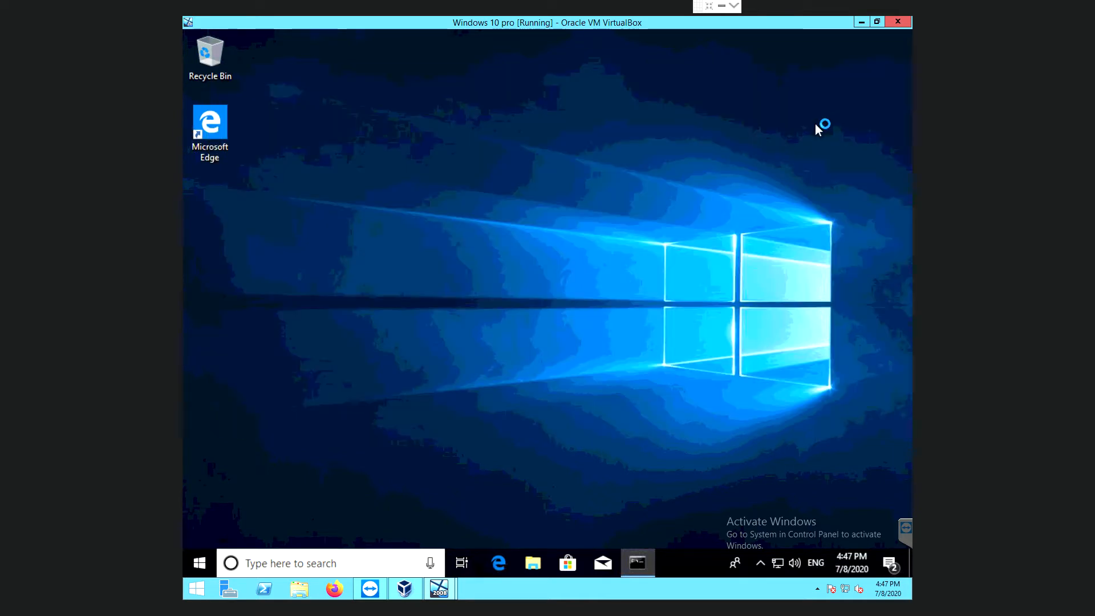
Check the Ethernet connection properties in Network & Internet settings, then close them.
right_click(780, 563)
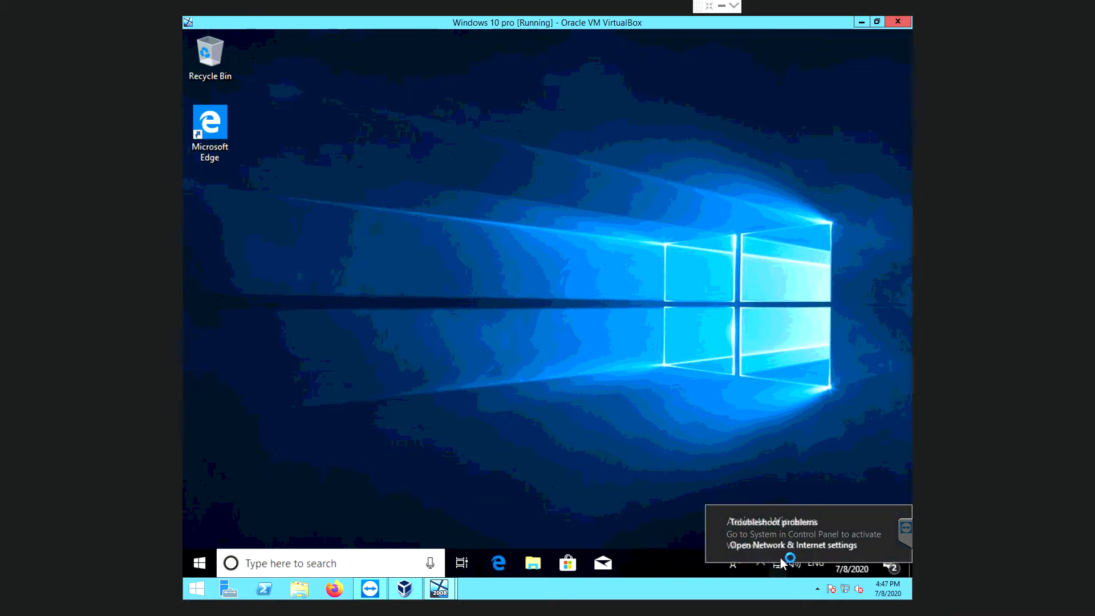
left_click(783, 549)
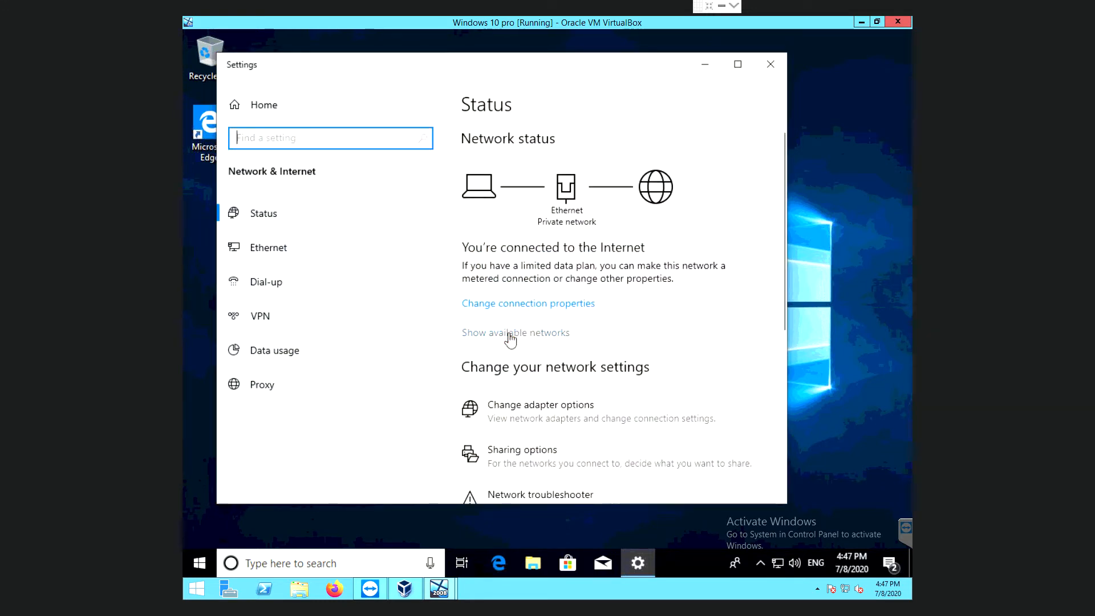
left_click(522, 303)
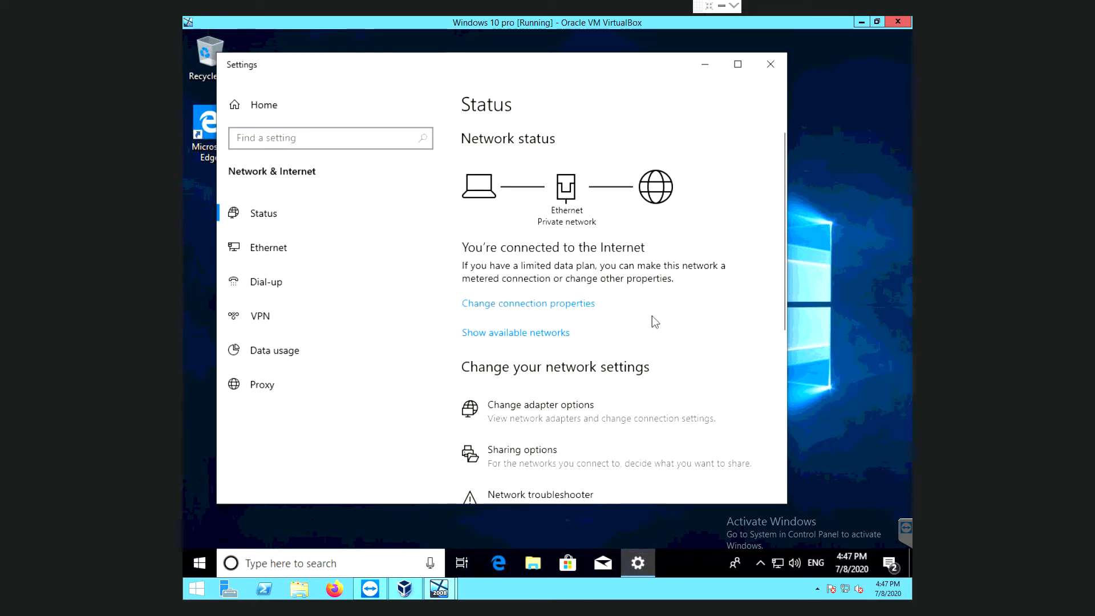
left_click(569, 305)
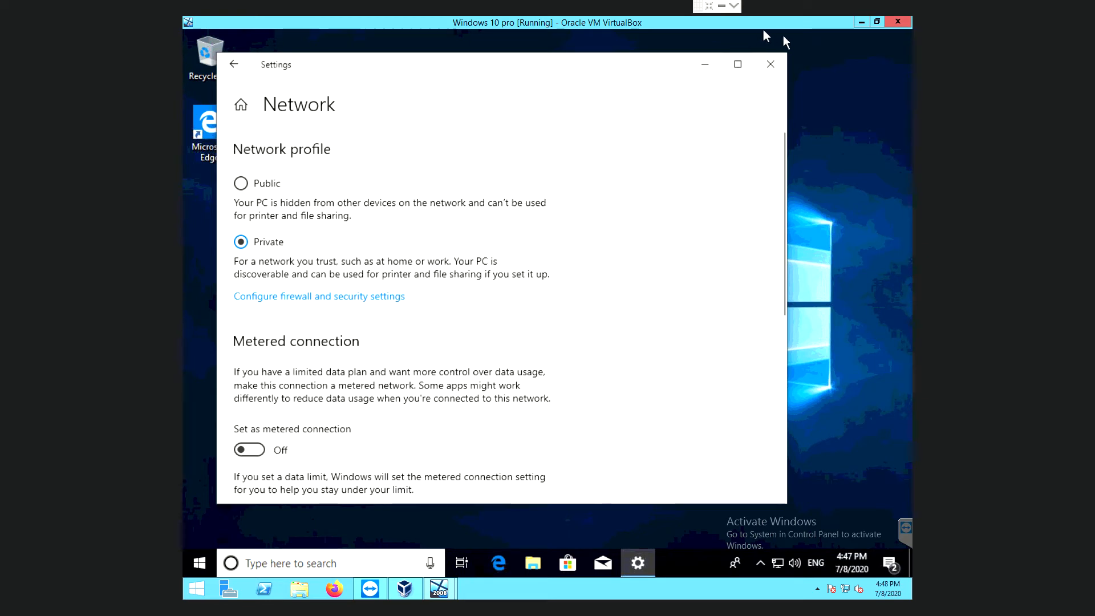
left_click(769, 65)
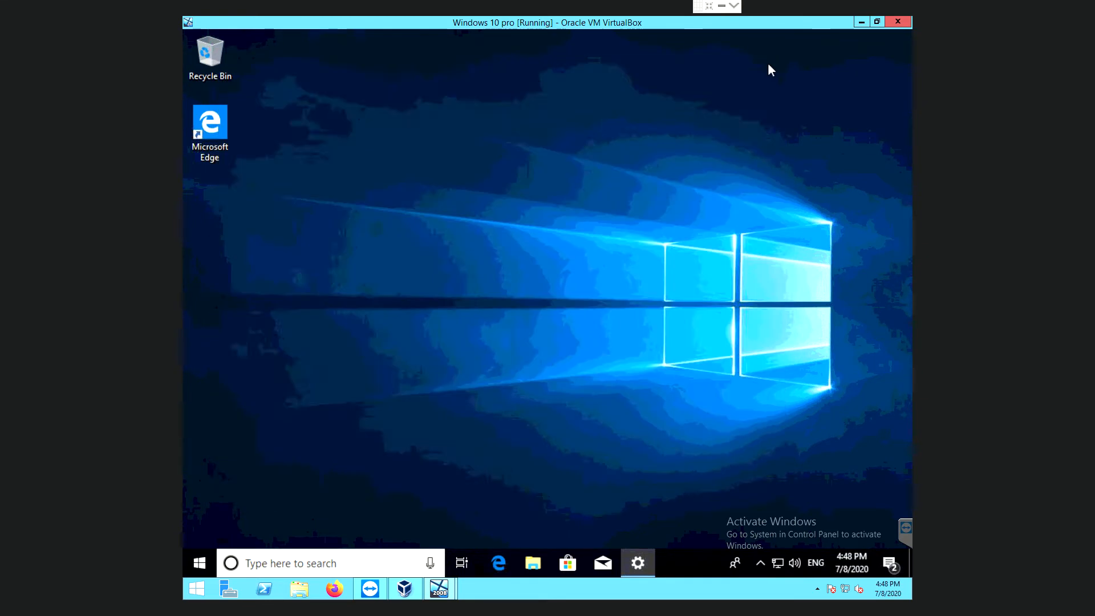
Launch Control Panel by running 'control panel' from the Run dialog.
right_click(207, 560)
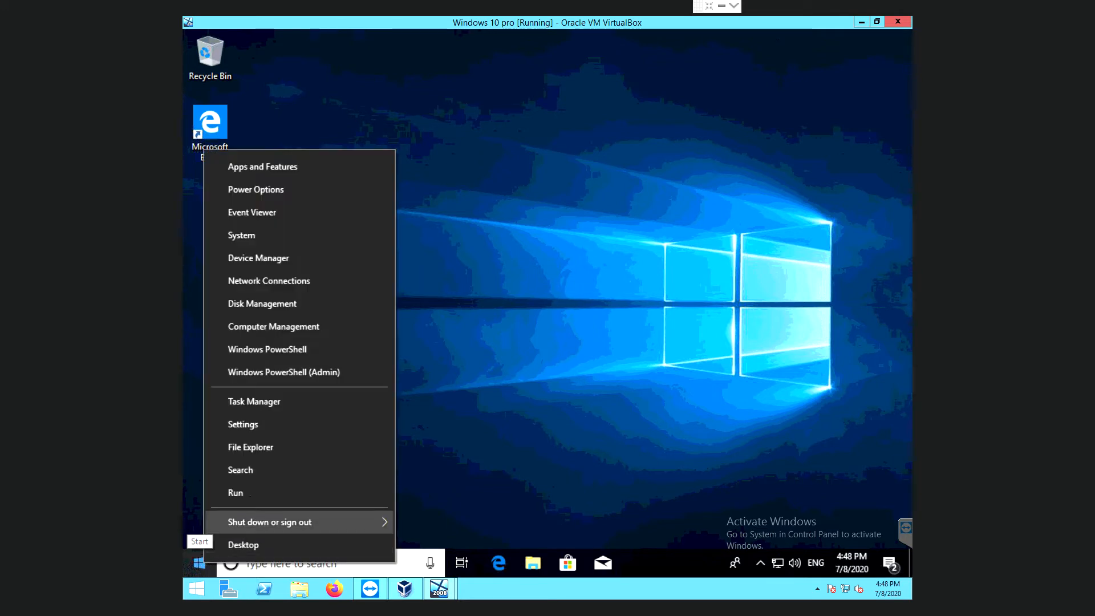
left_click(258, 494)
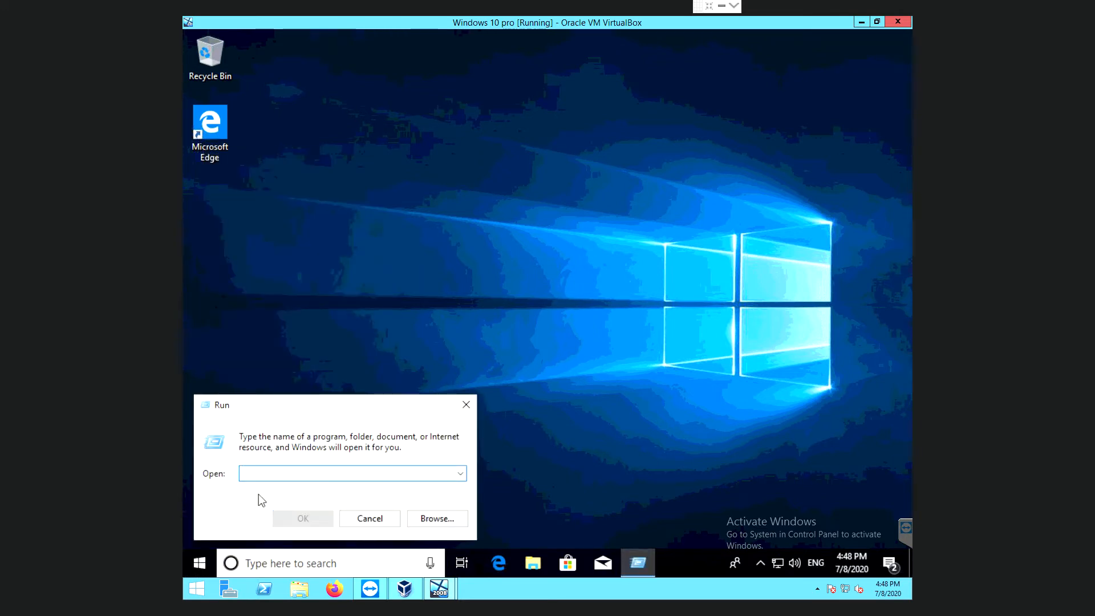
type("control ")
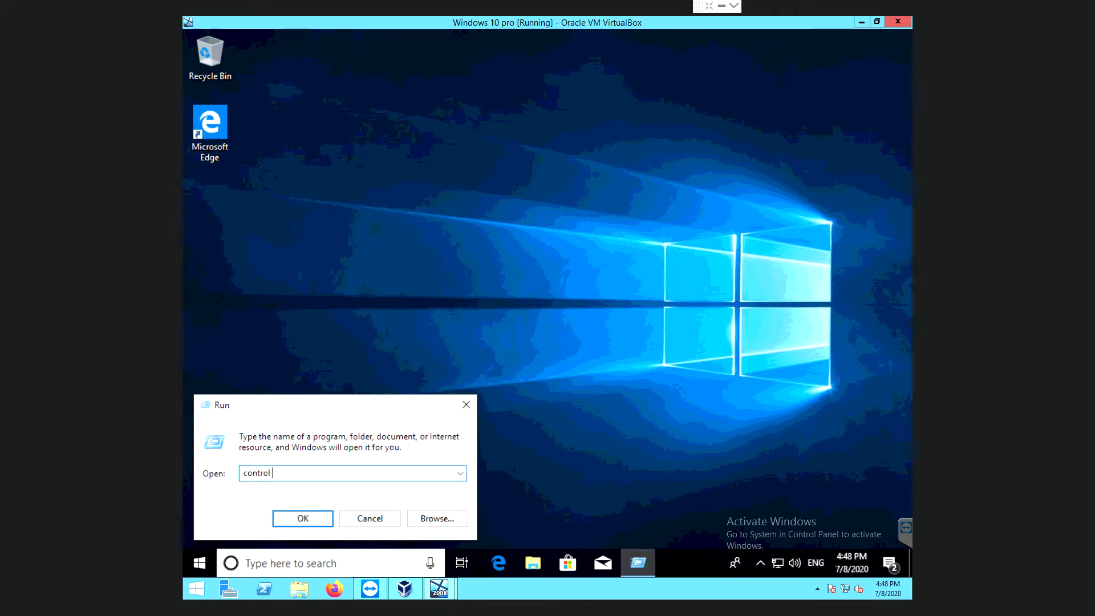
type("panek")
key("BackSpace")
type("l")
key("Return")
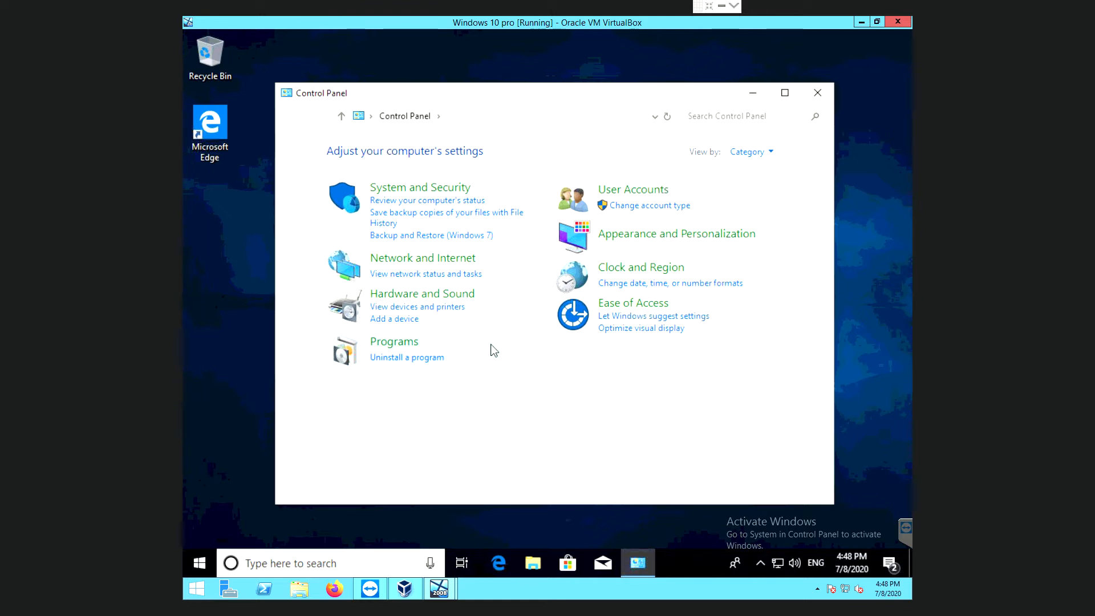
Uncheck Internet Protocol Version 6 on the Ethernet adapter and open its IPv4 properties.
left_click(423, 274)
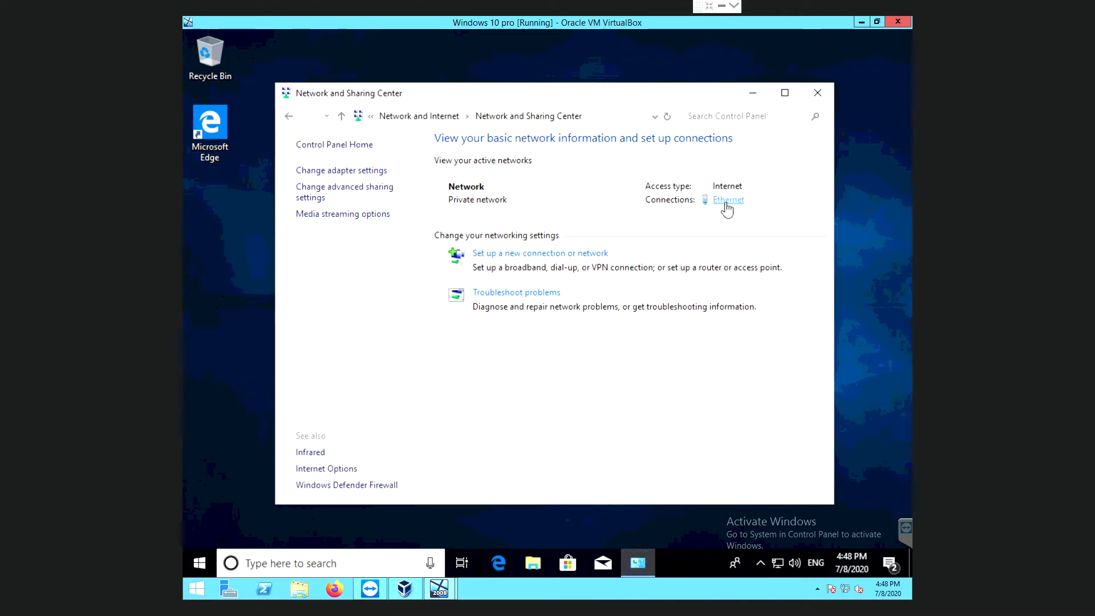
left_click(726, 201)
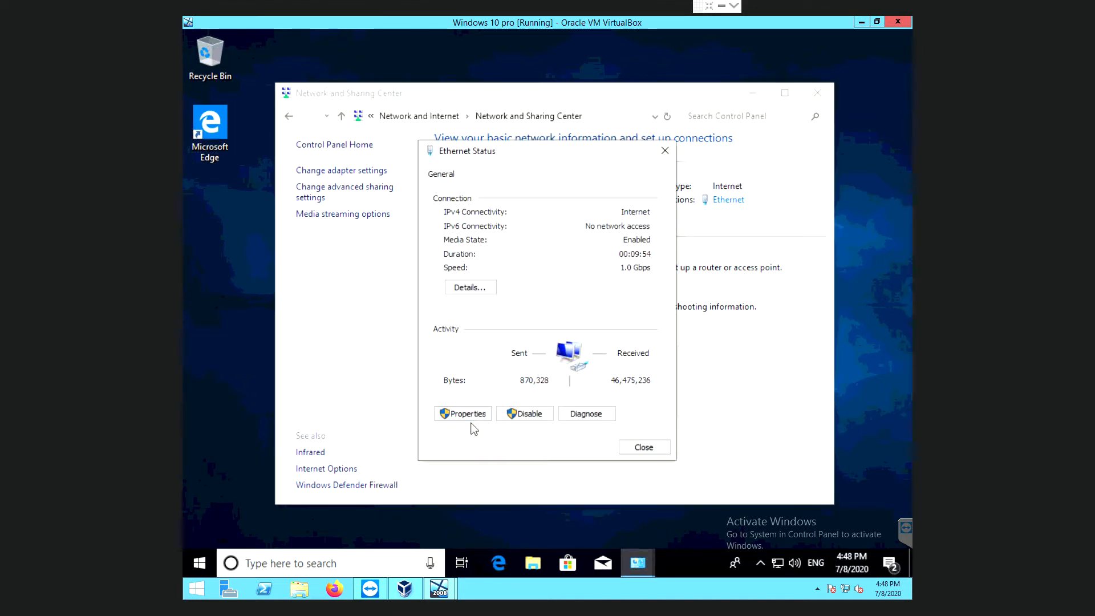
left_click(469, 416)
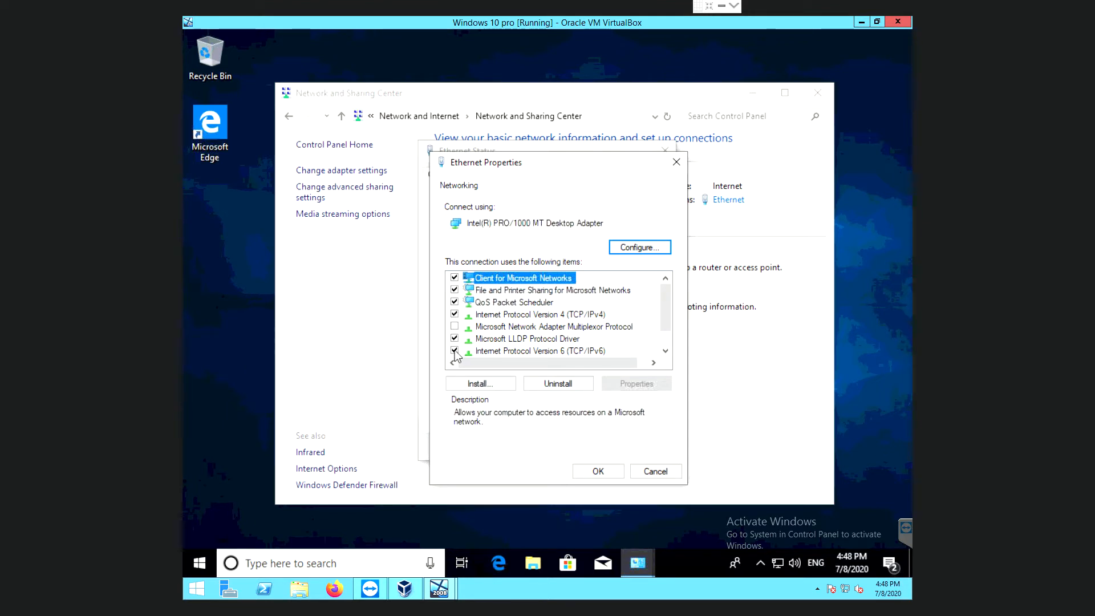
left_click(454, 350)
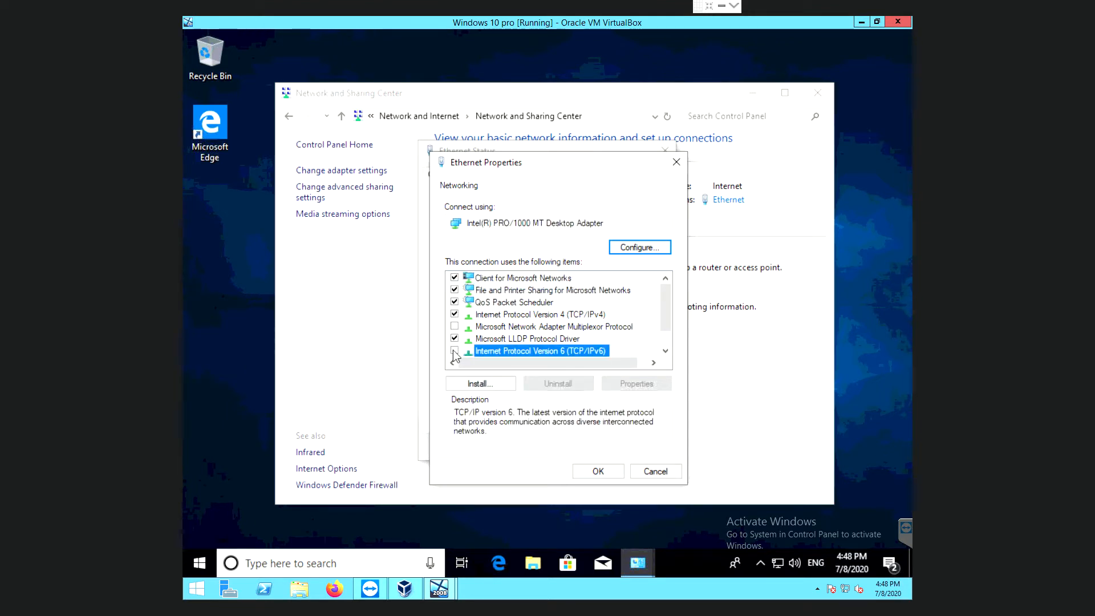
left_click(500, 314)
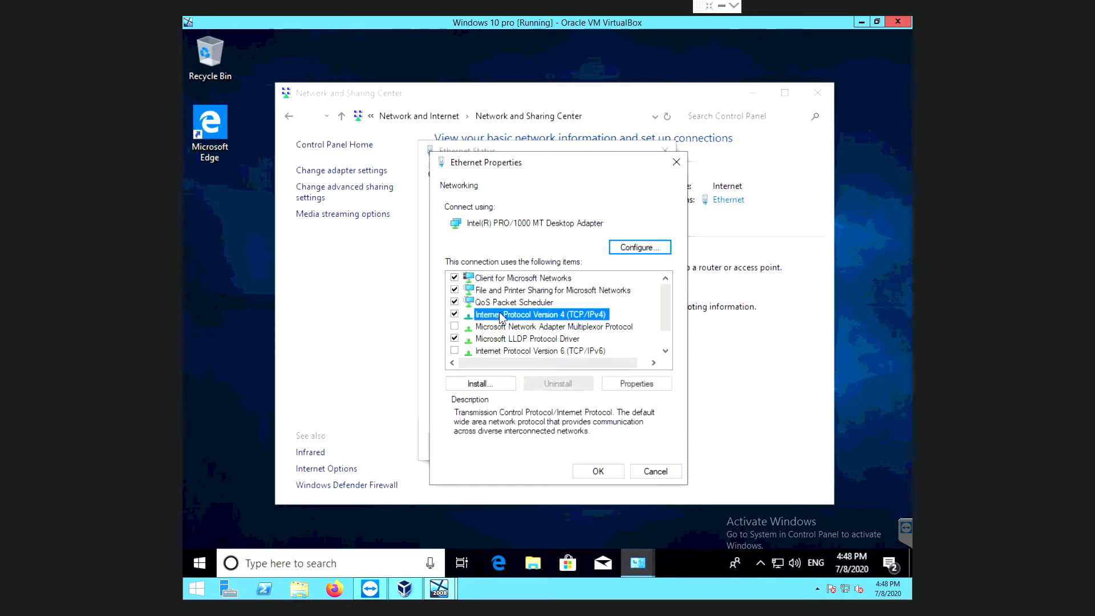
left_click(635, 386)
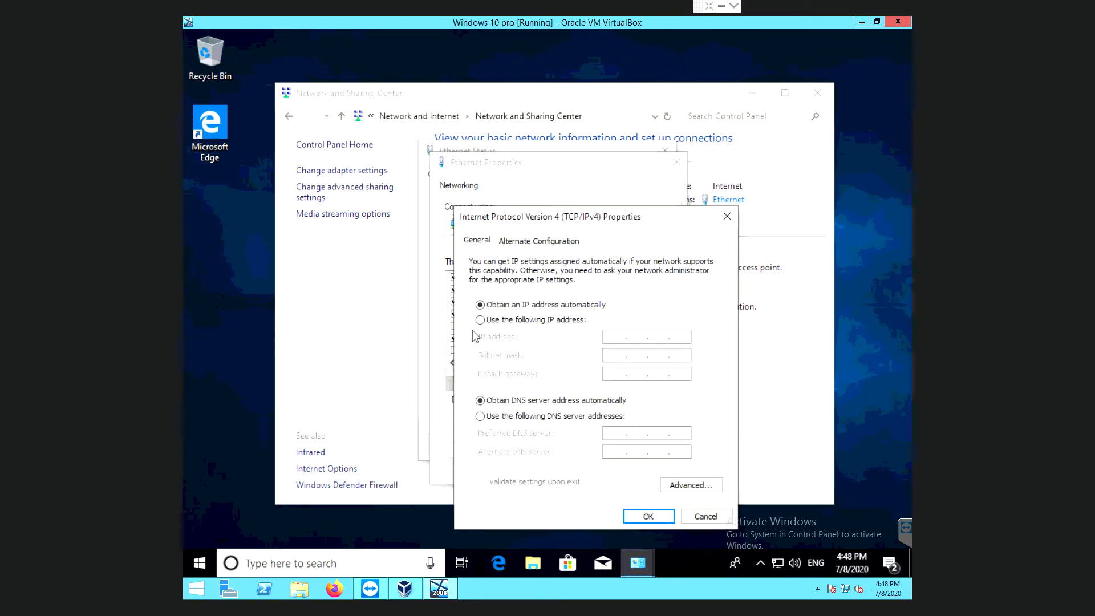
Assign static IPv4 192.168.0.21, mask 255.255.255.0, gateway 192.168.0.1, DNS 192.168.0.22.
left_click(480, 320)
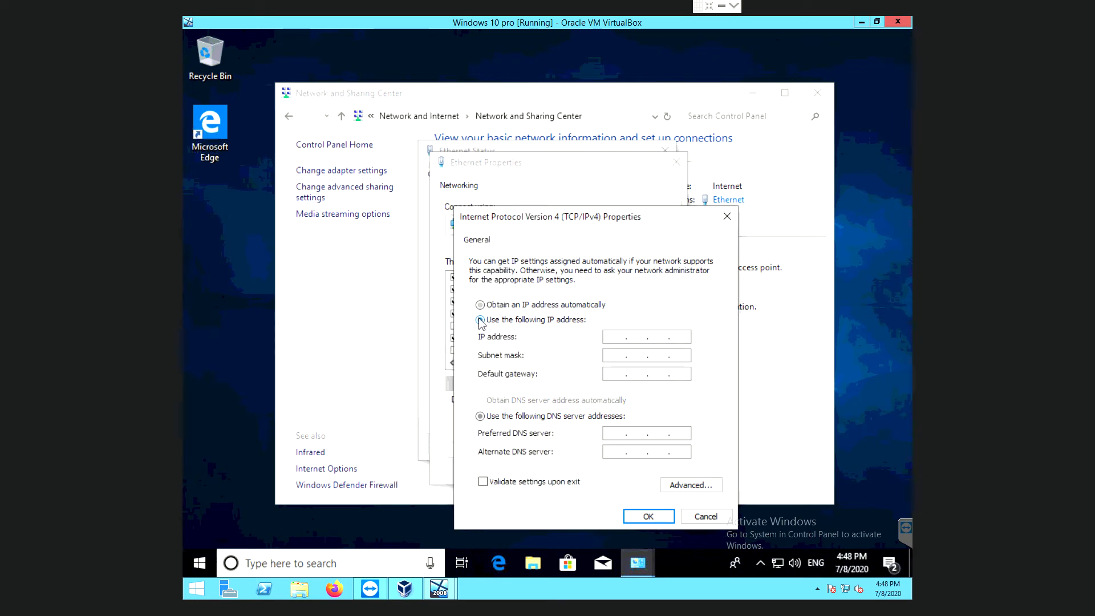
left_click(615, 336)
type("192 . 168 . 0 . 210 . 21")
left_click(616, 356)
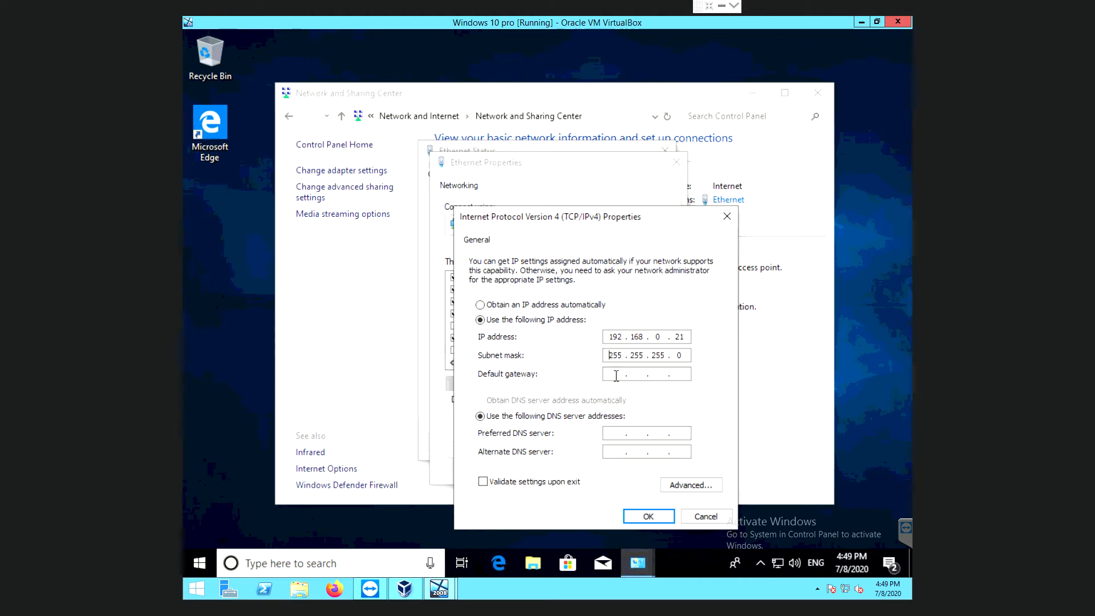
type("19210 ")
type("1")
type("1")
type("9216")
type("22")
left_click(640, 516)
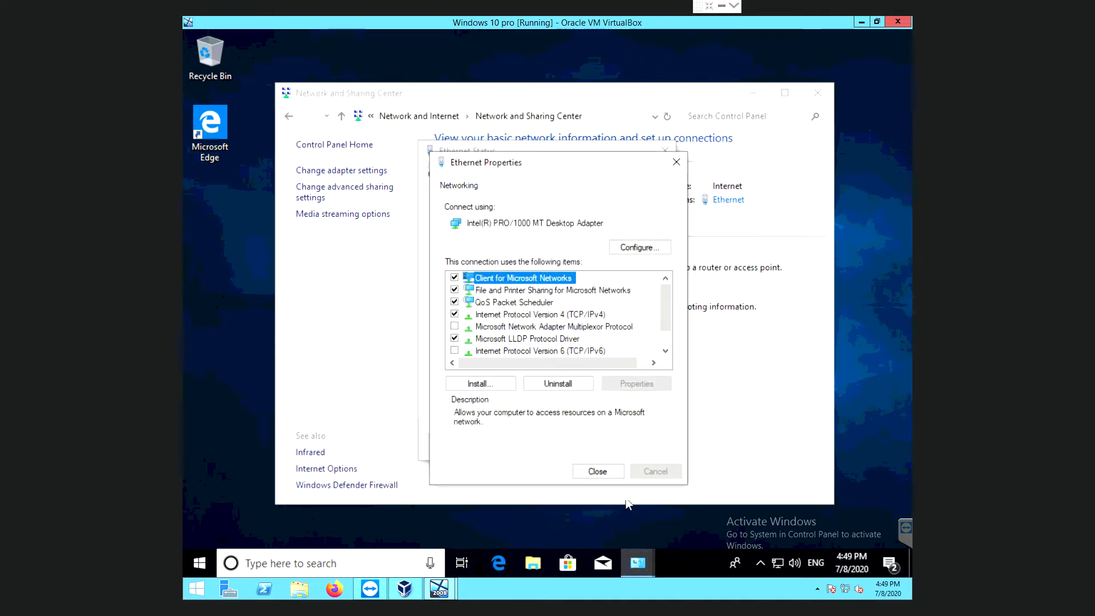
Close the Ethernet Properties, Ethernet Status and Network and Sharing Center windows.
left_click(607, 470)
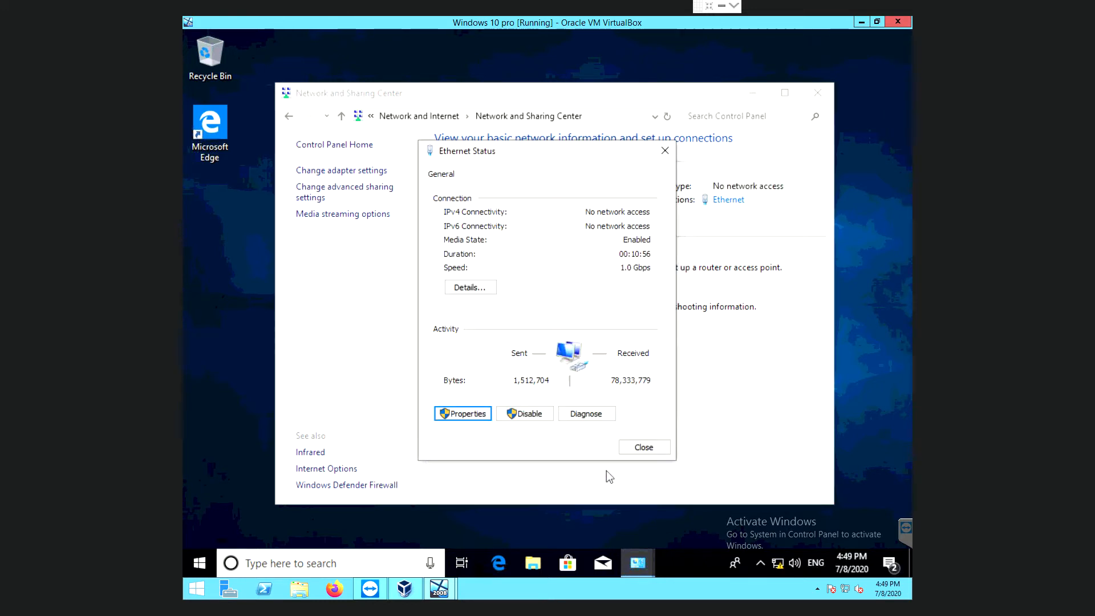
left_click(642, 448)
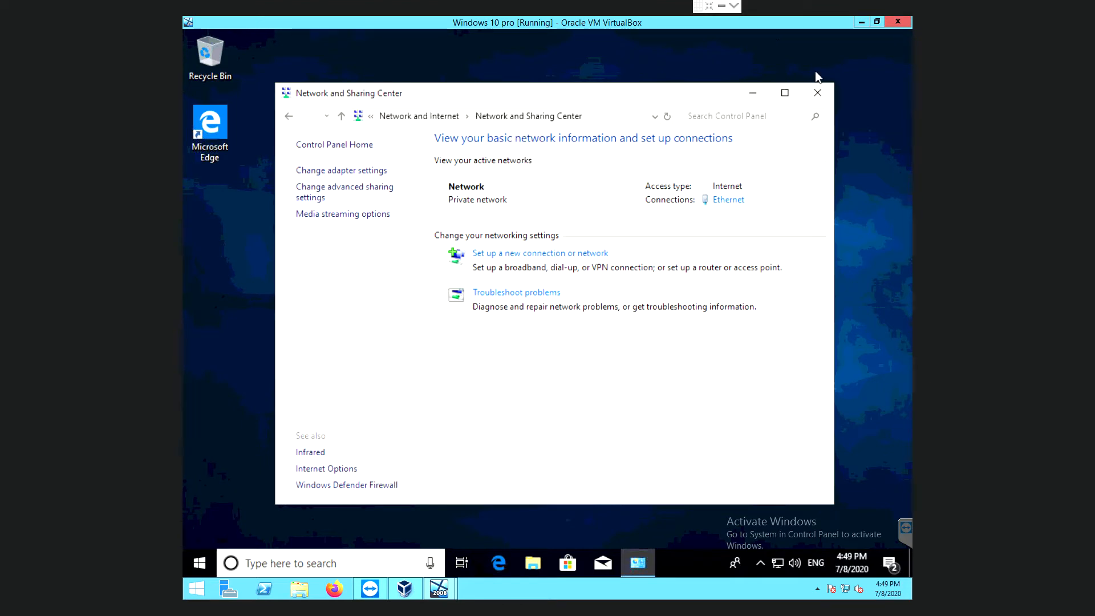
left_click(818, 93)
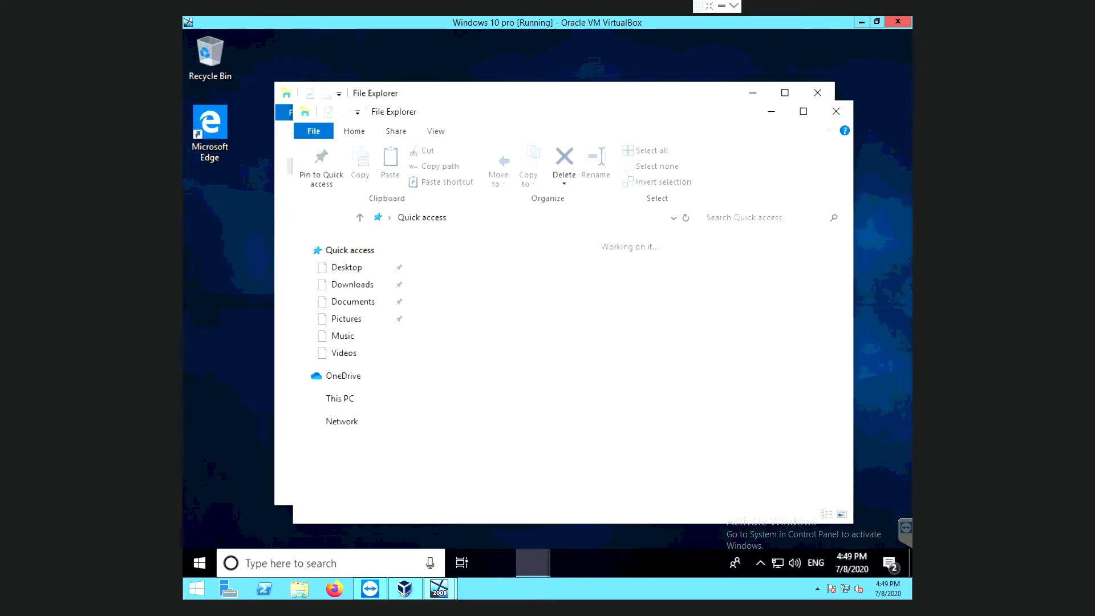
Open System Properties from This PC and enter Client1 as the computer description.
left_click(817, 93)
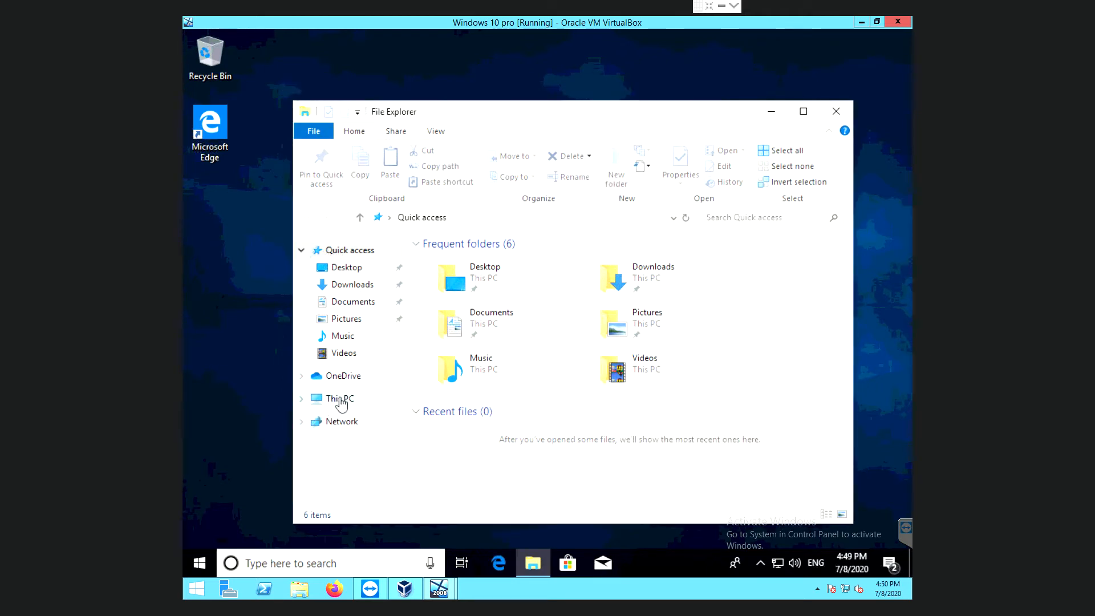
right_click(339, 404)
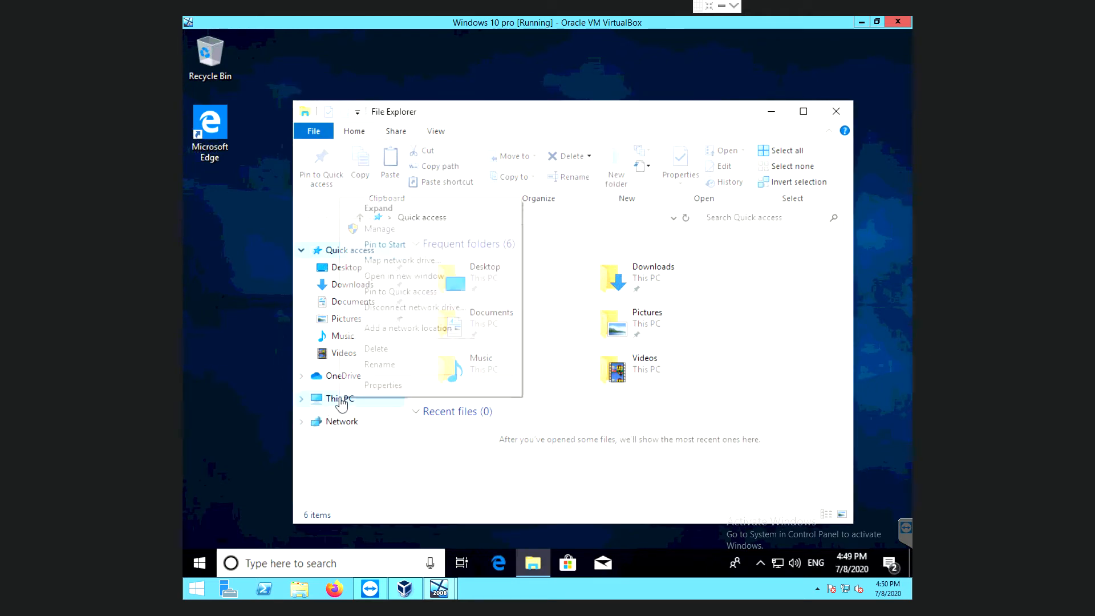
left_click(366, 384)
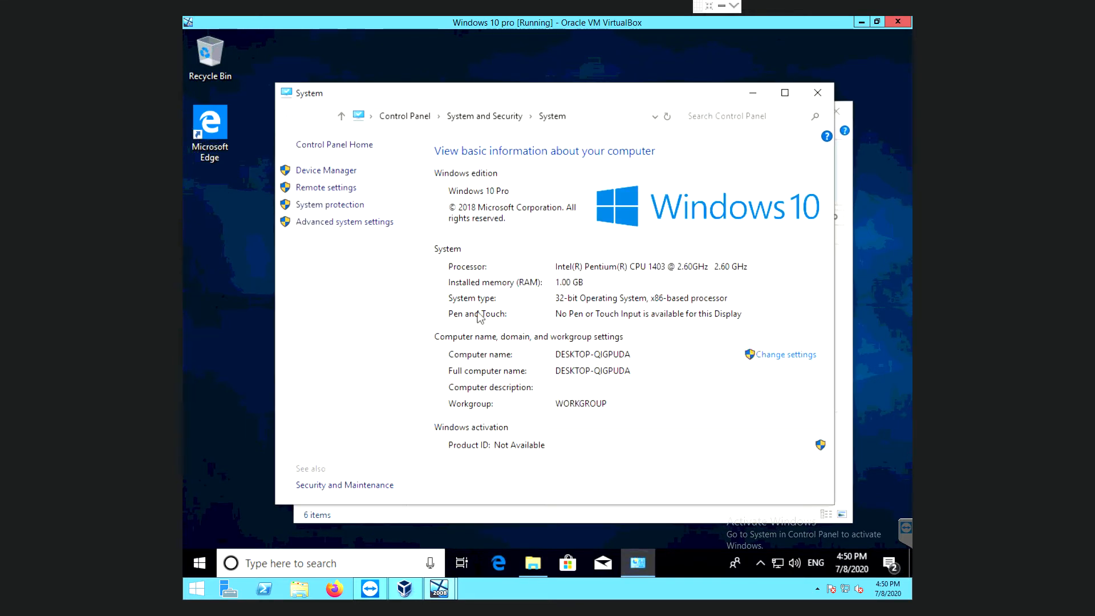
left_click(350, 223)
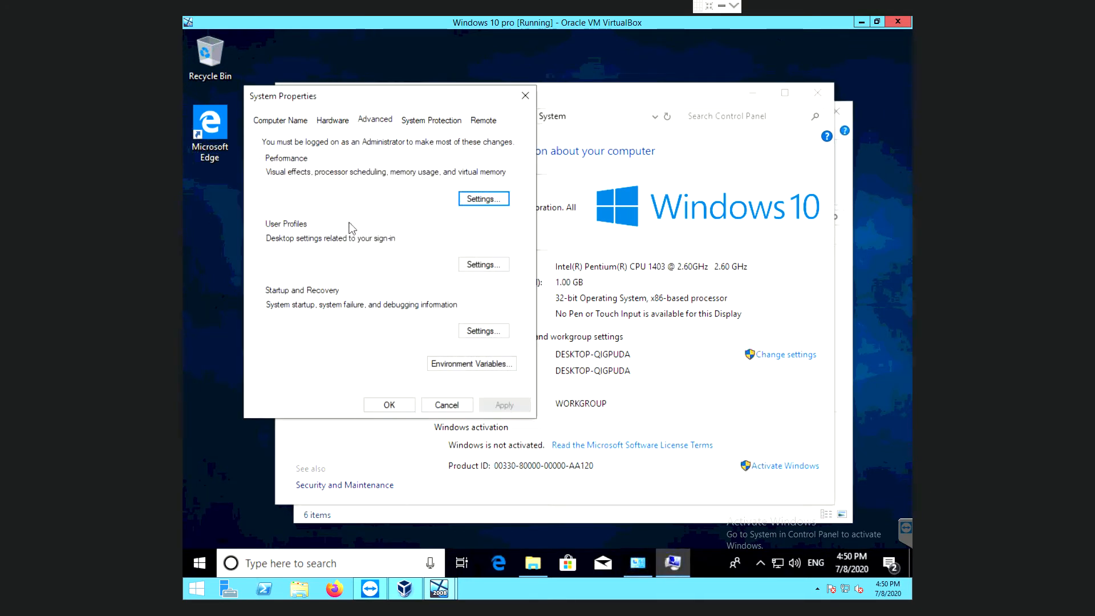
left_click(292, 122)
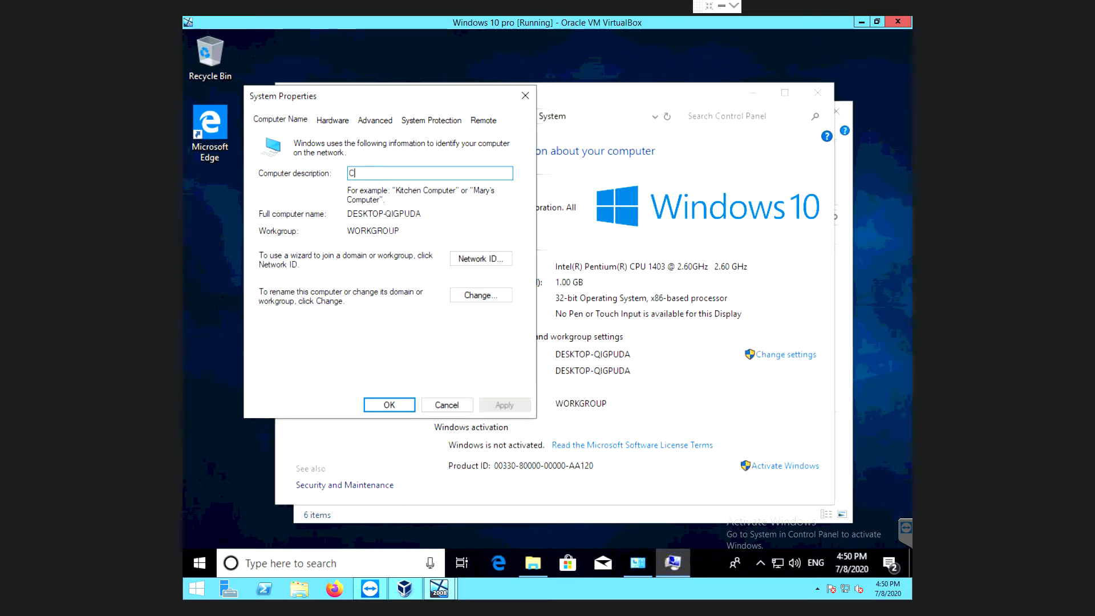
type("lient")
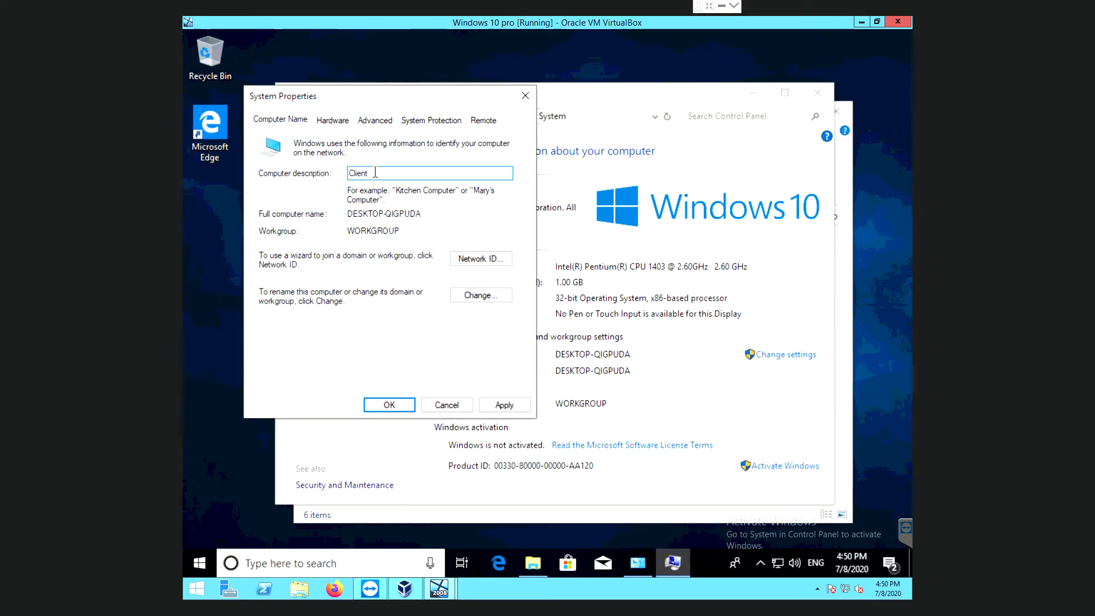
type("1")
Rename the computer to Client1, apply the change and restart the VM immediately.
left_click(476, 301)
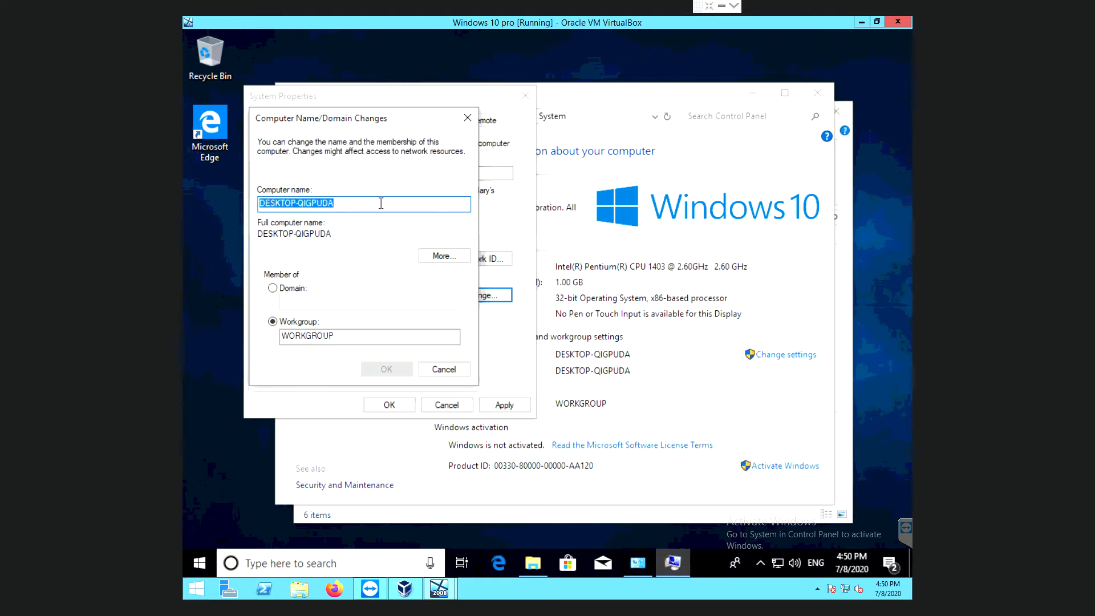
key("BackSpace")
type("Client1")
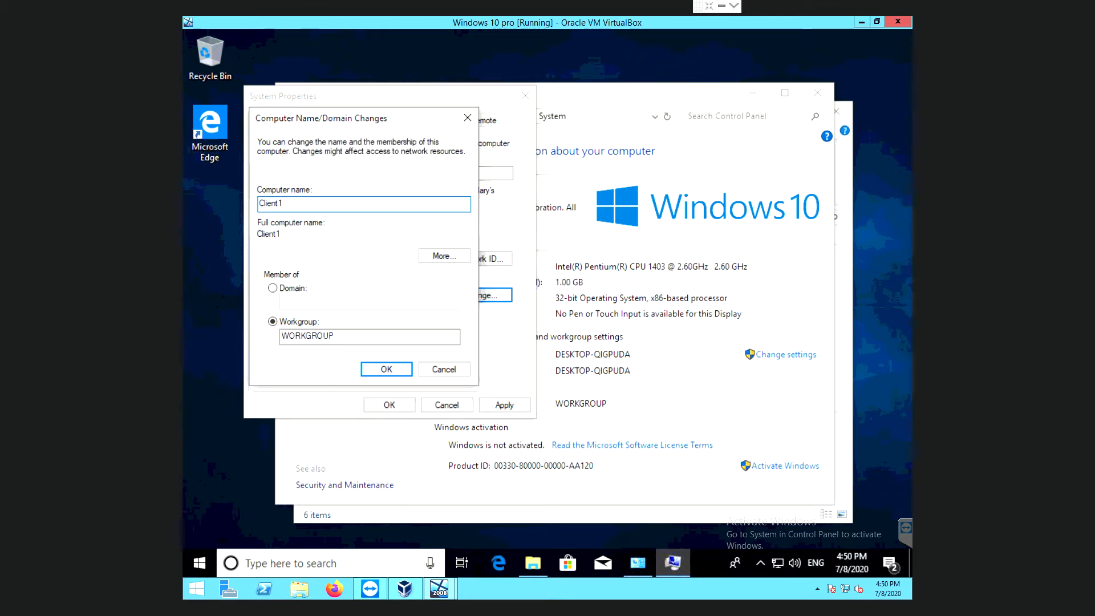
left_click(384, 370)
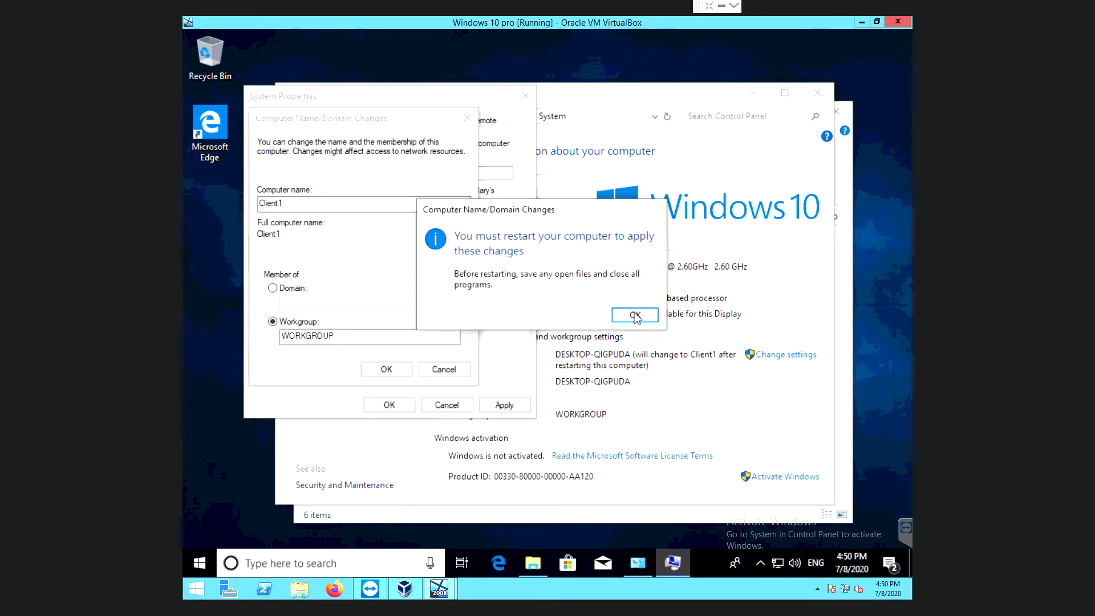
left_click(635, 316)
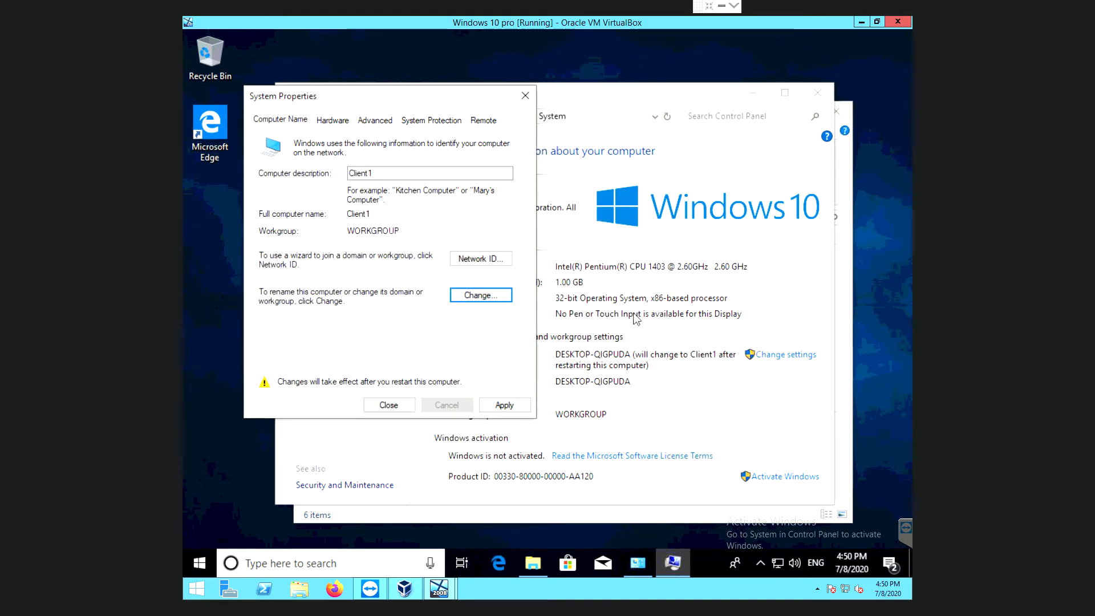
left_click(497, 405)
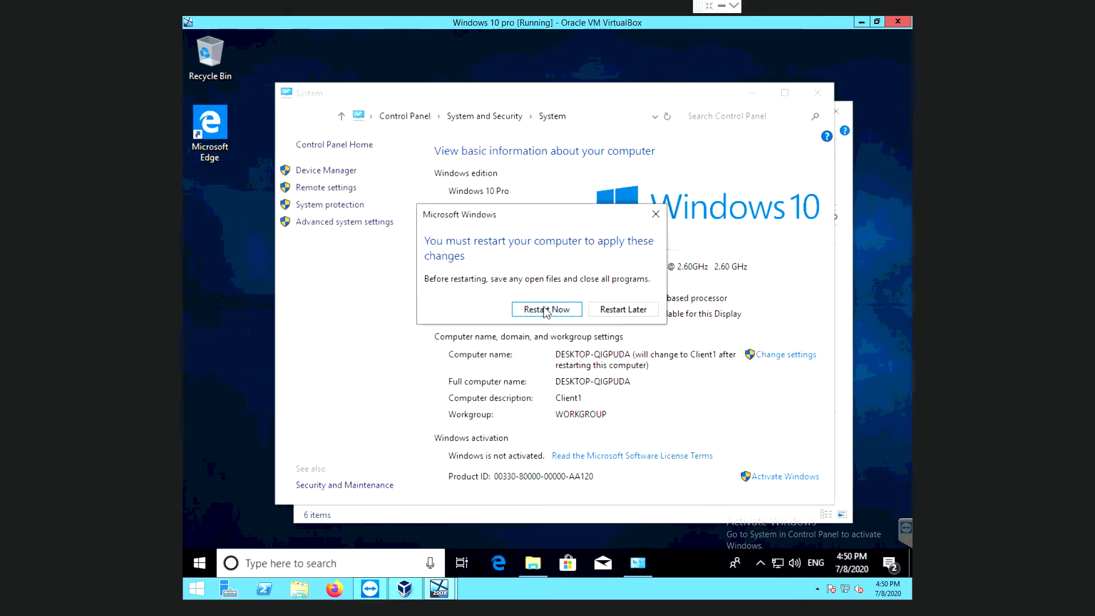
left_click(546, 310)
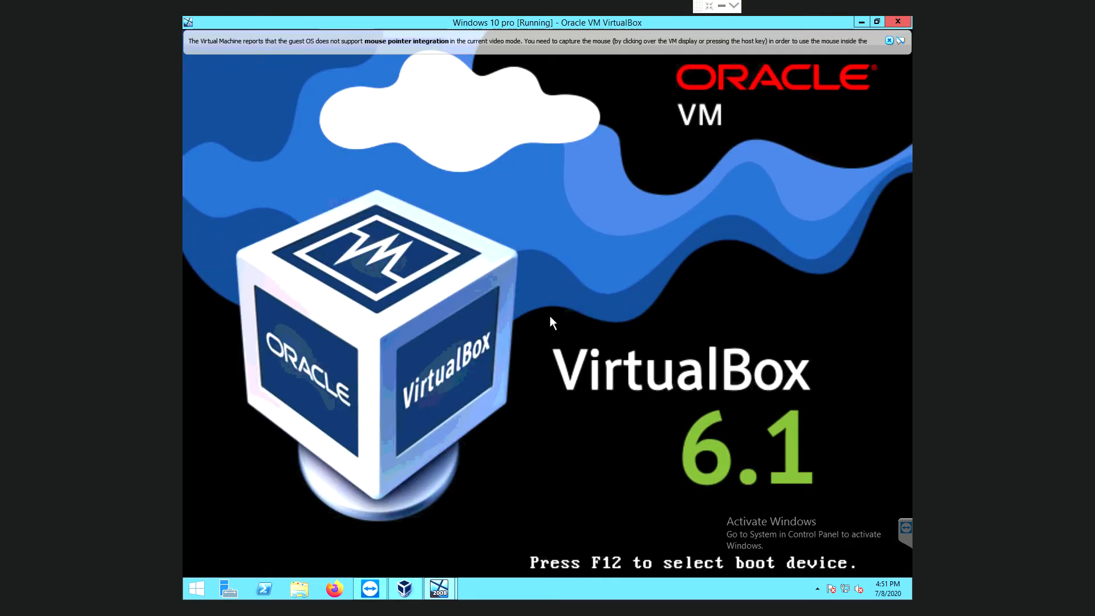
Dismiss the two VirtualBox mouse-integration notices while the VM reboots.
left_click(897, 46)
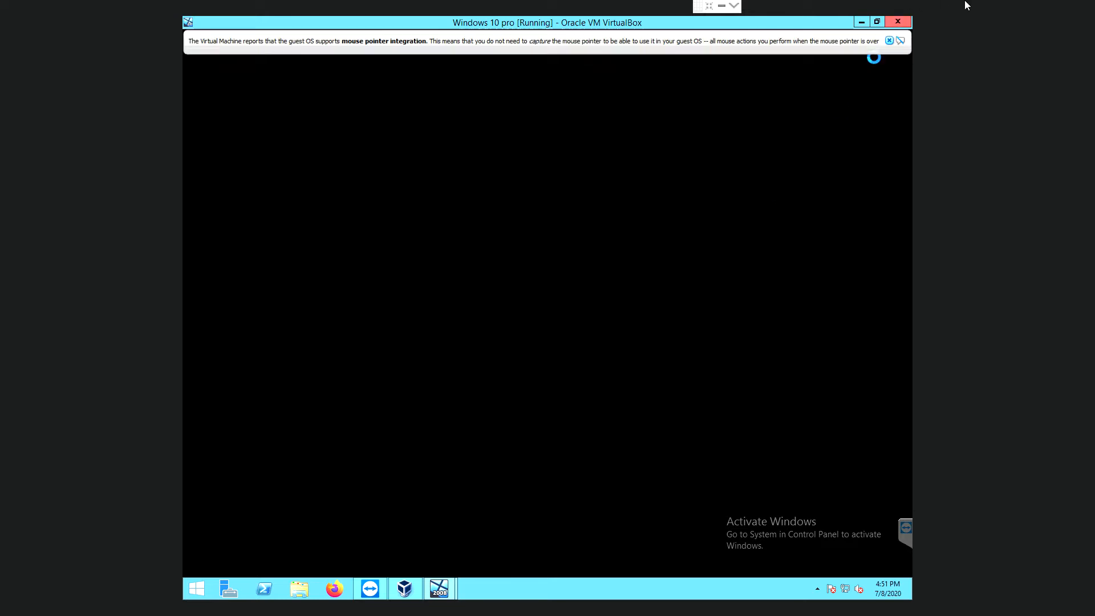
left_click(896, 44)
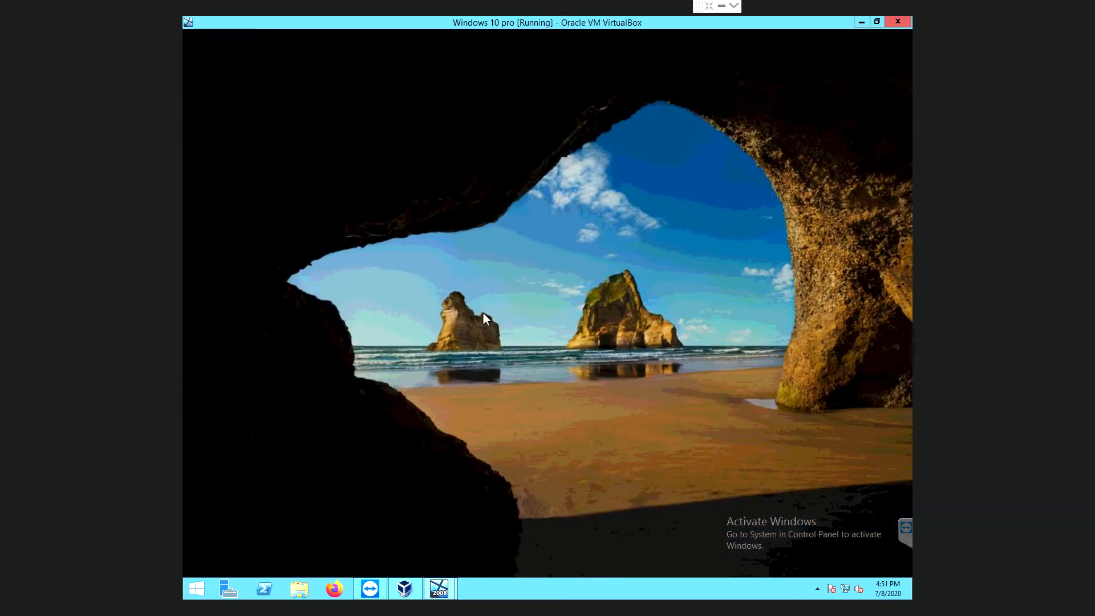
Sign in from the lock screen with the account password.
left_click(484, 318)
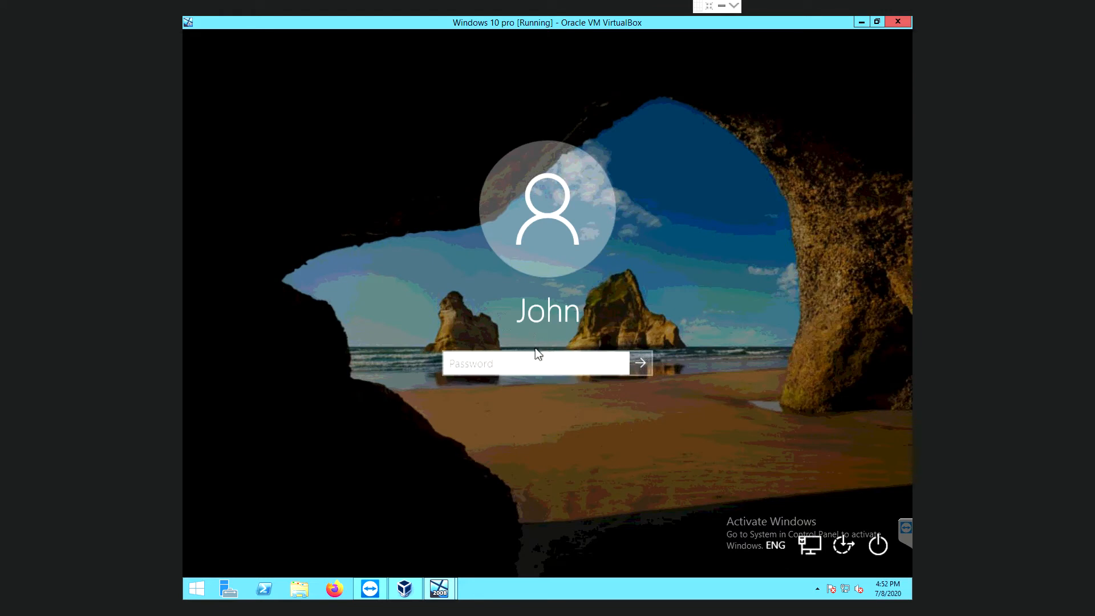
type("p")
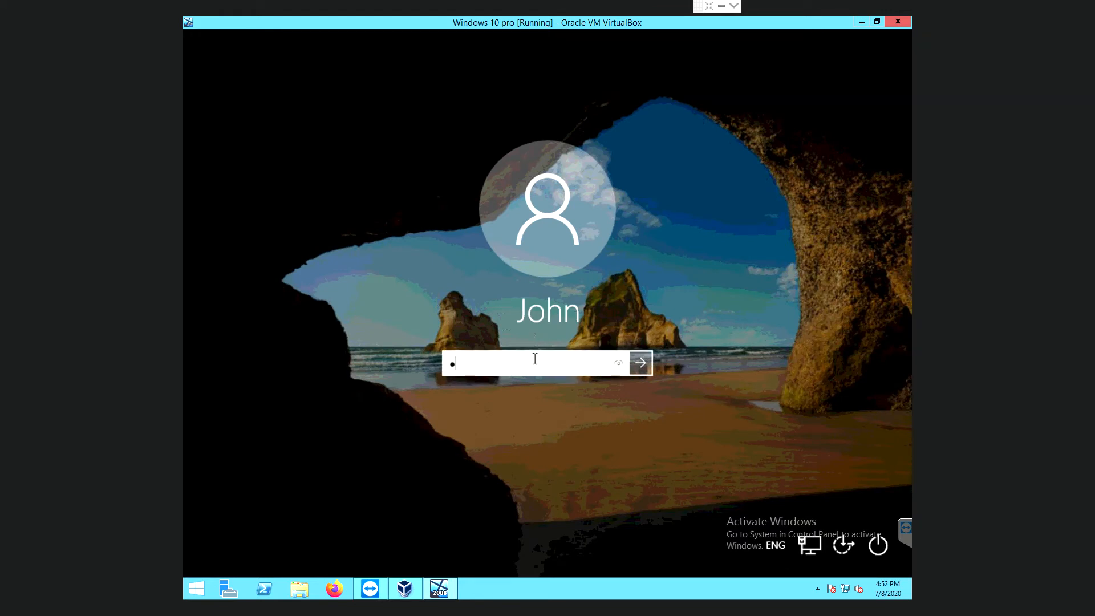
type("•••••")
key("Return")
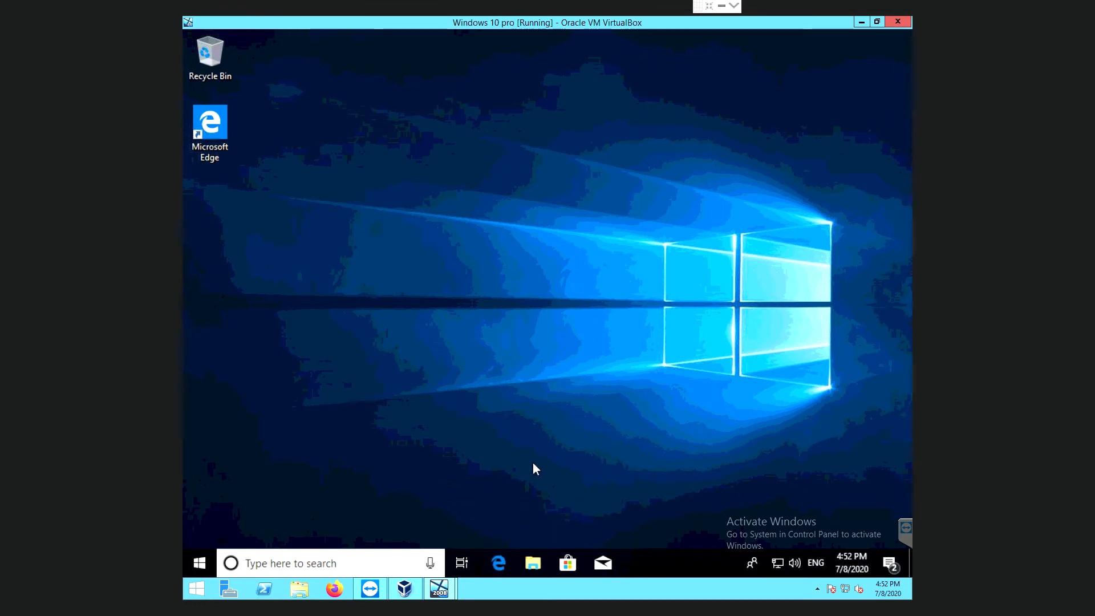
From File Explorer, open This PC's properties and then Advanced system settings.
left_click(533, 564)
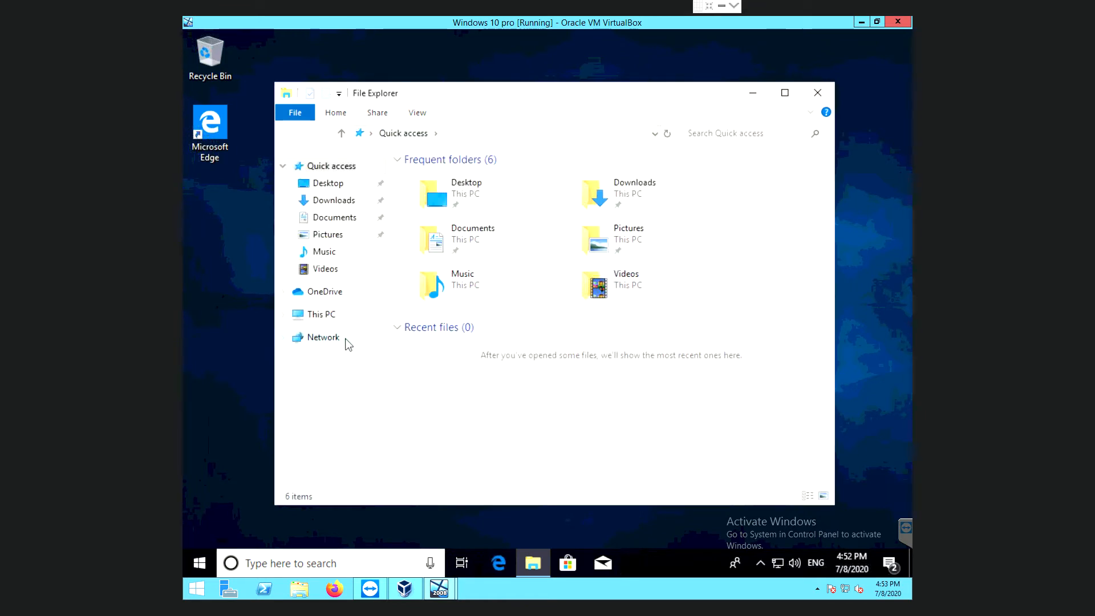
left_click(315, 318)
right_click(314, 318)
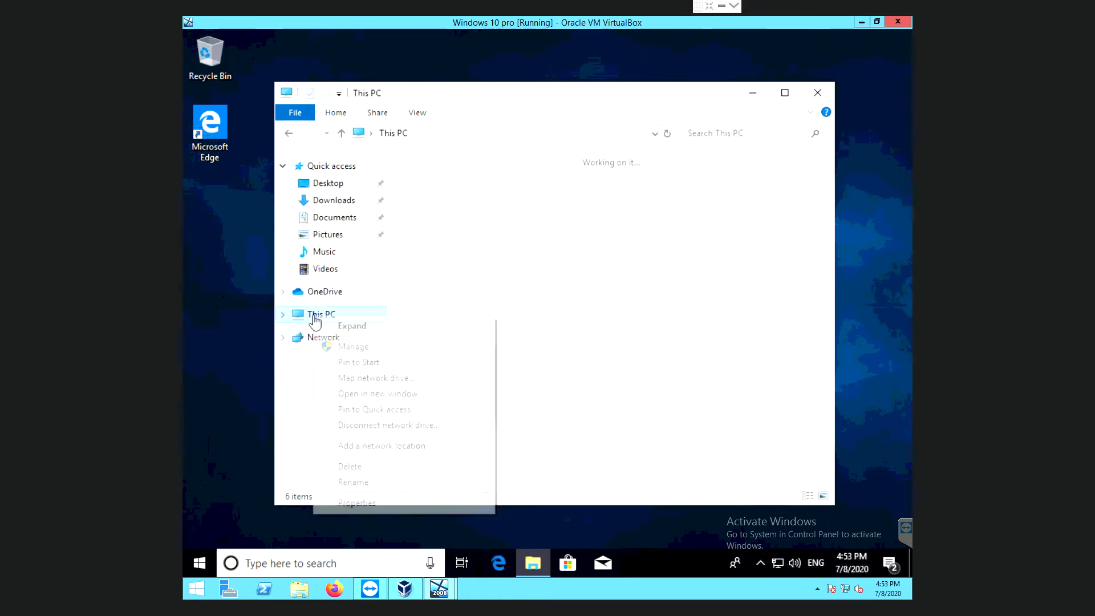
left_click(356, 503)
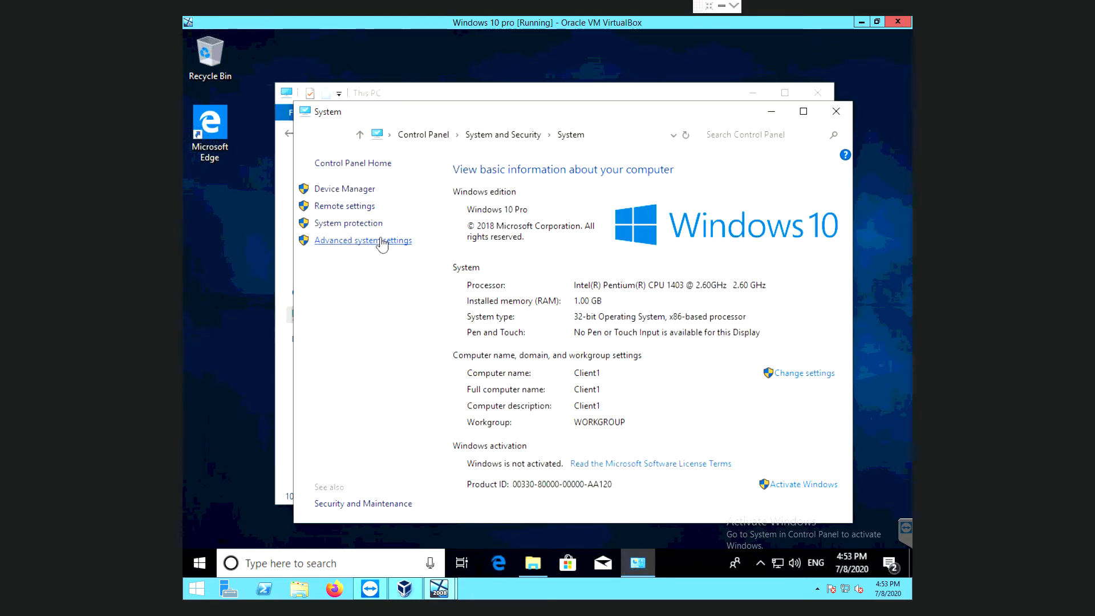
left_click(381, 241)
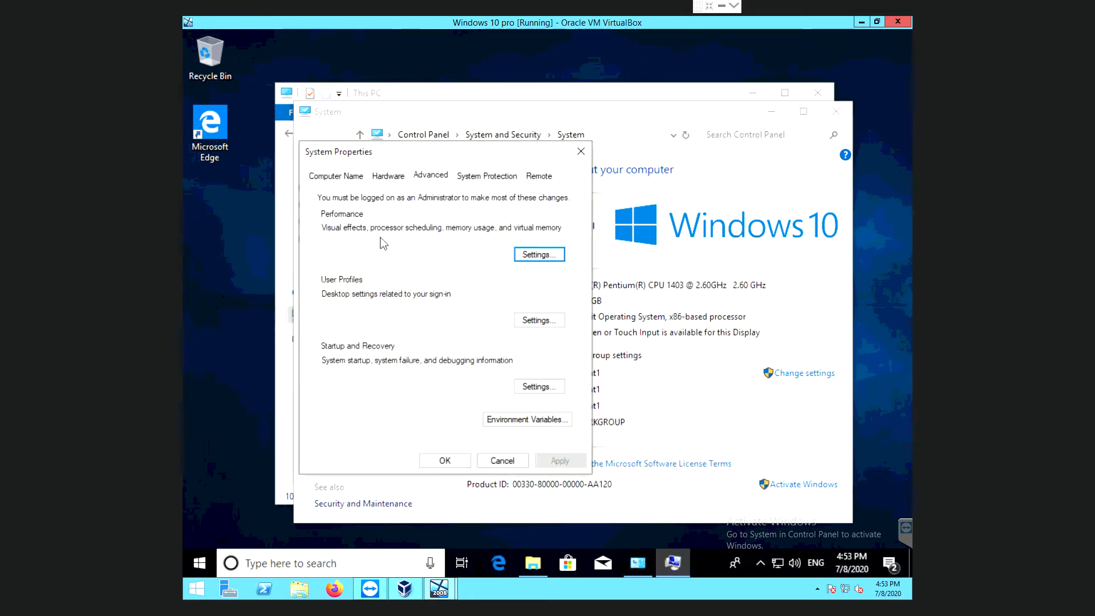
Make Client1 a member of the crh.local domain and confirm.
left_click(343, 177)
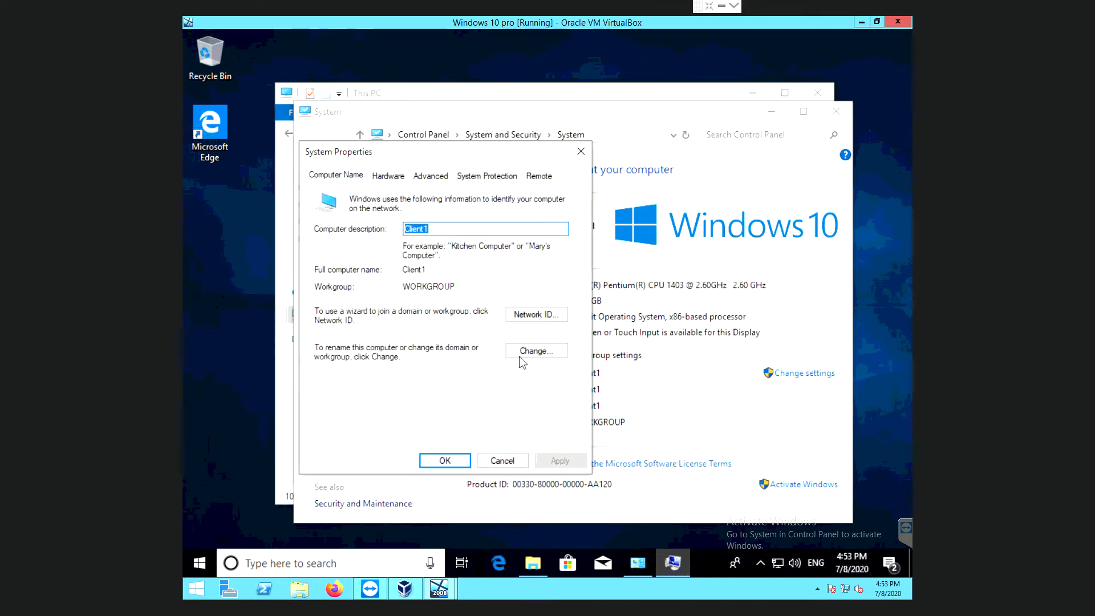
left_click(542, 355)
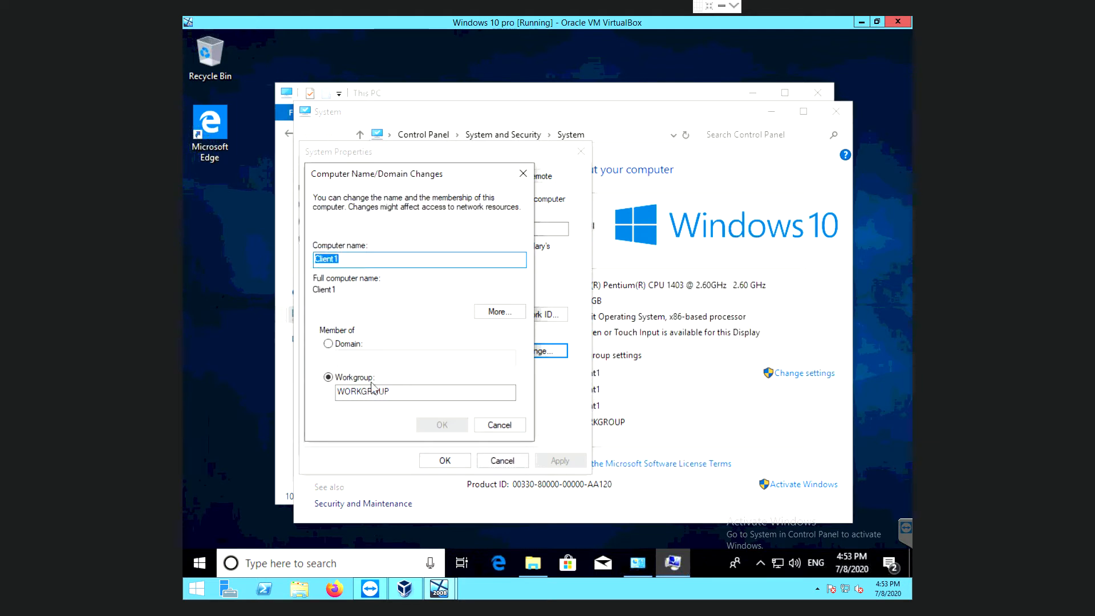
left_click(328, 345)
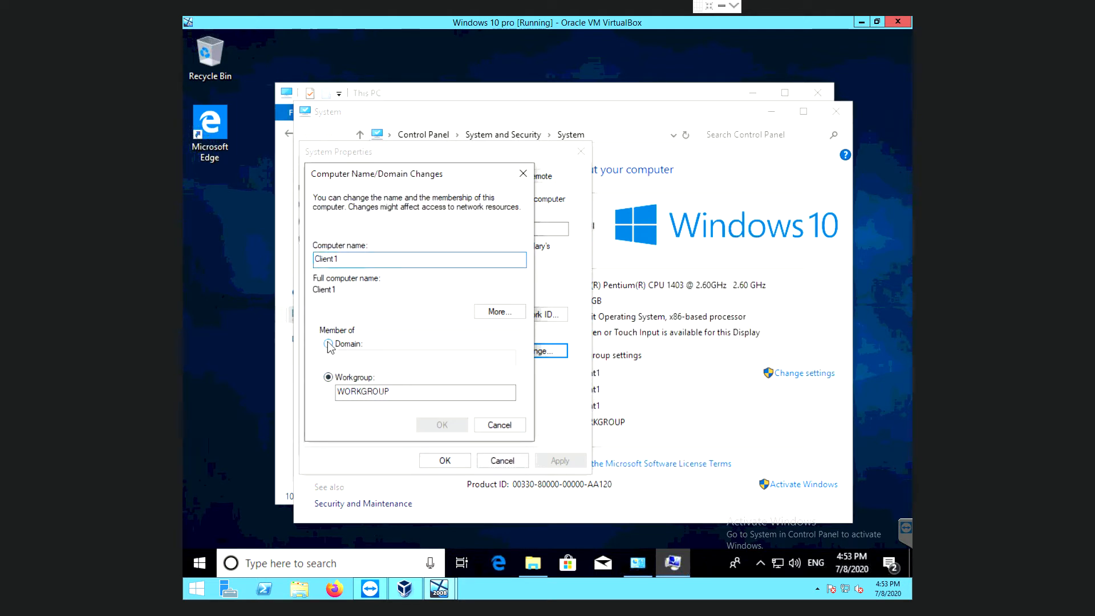
left_click(353, 356)
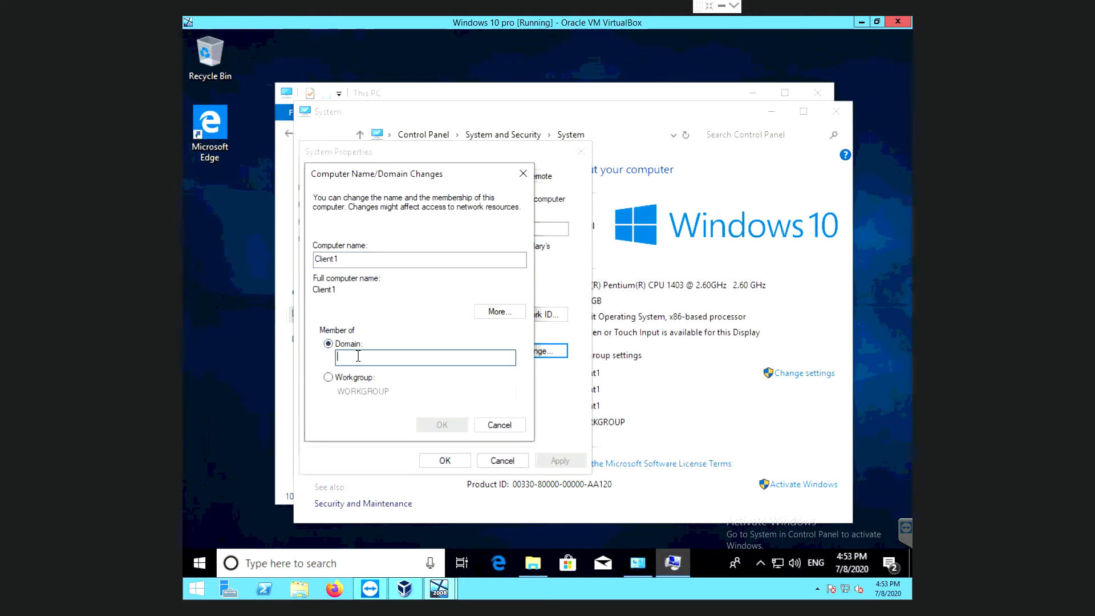
type("cr")
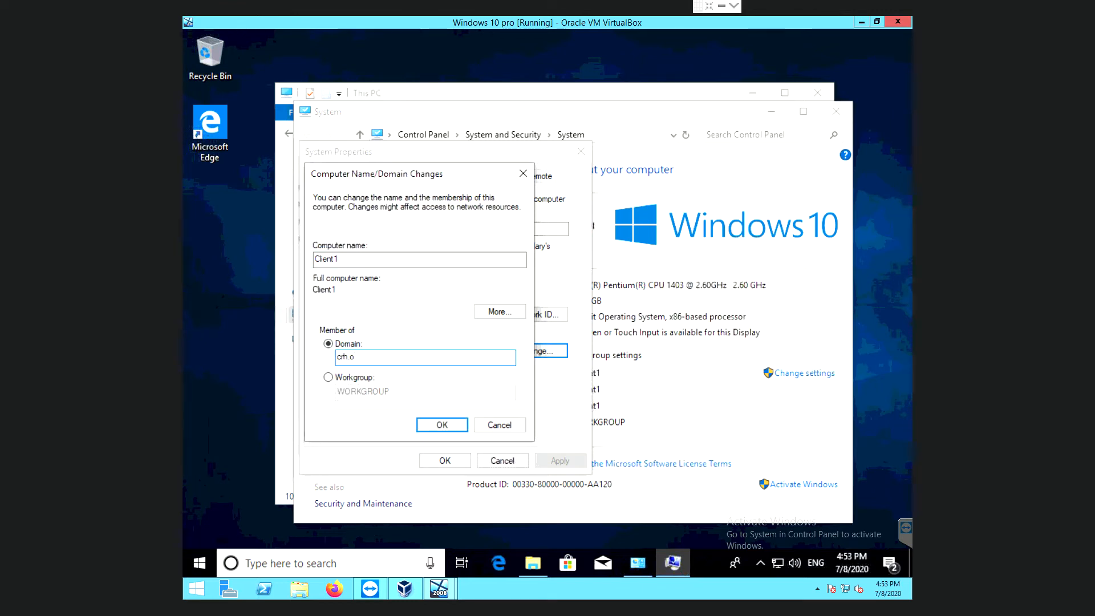
type("h.local")
left_click(438, 425)
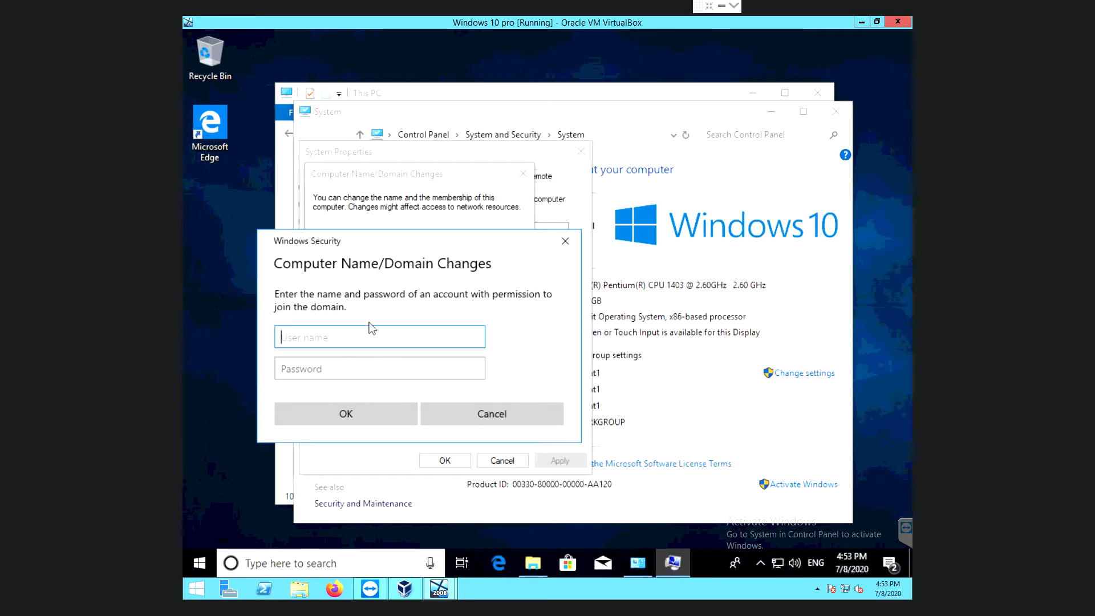
Authorize the crh.local domain join with the Administrator account and its password.
type("Administrator")
key("Tab")
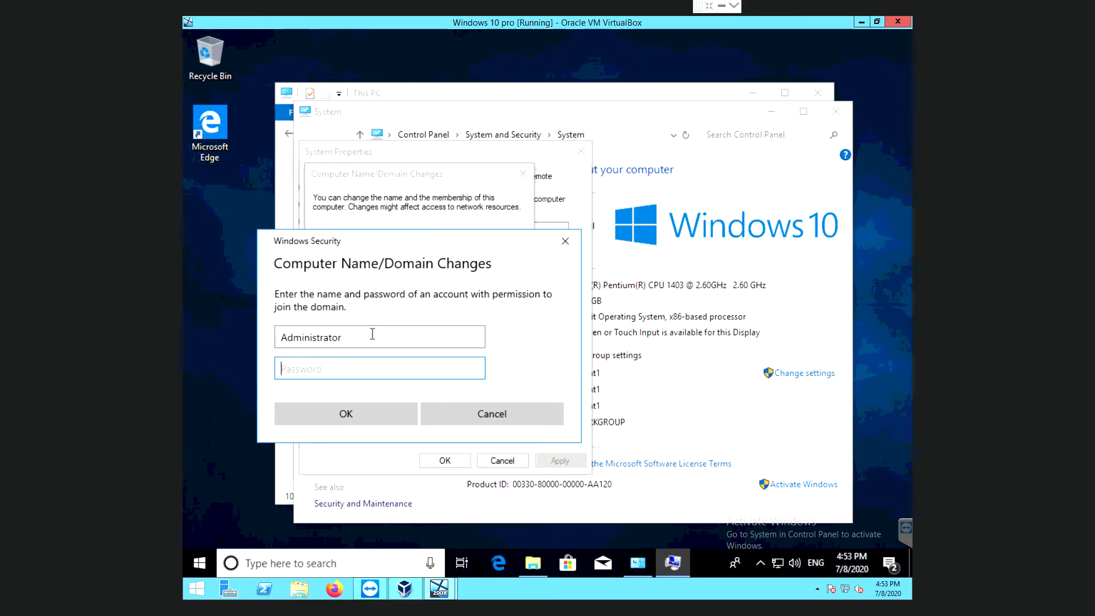
type("••••••••••")
left_click(350, 416)
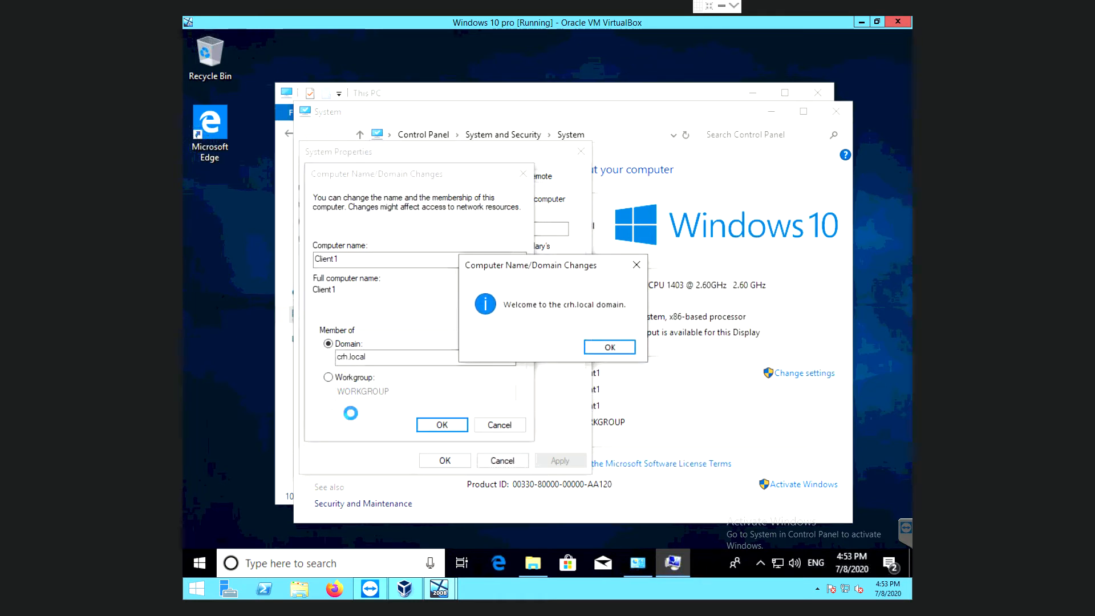
Acknowledge the domain welcome and restart notices, then close System Properties.
left_click(606, 347)
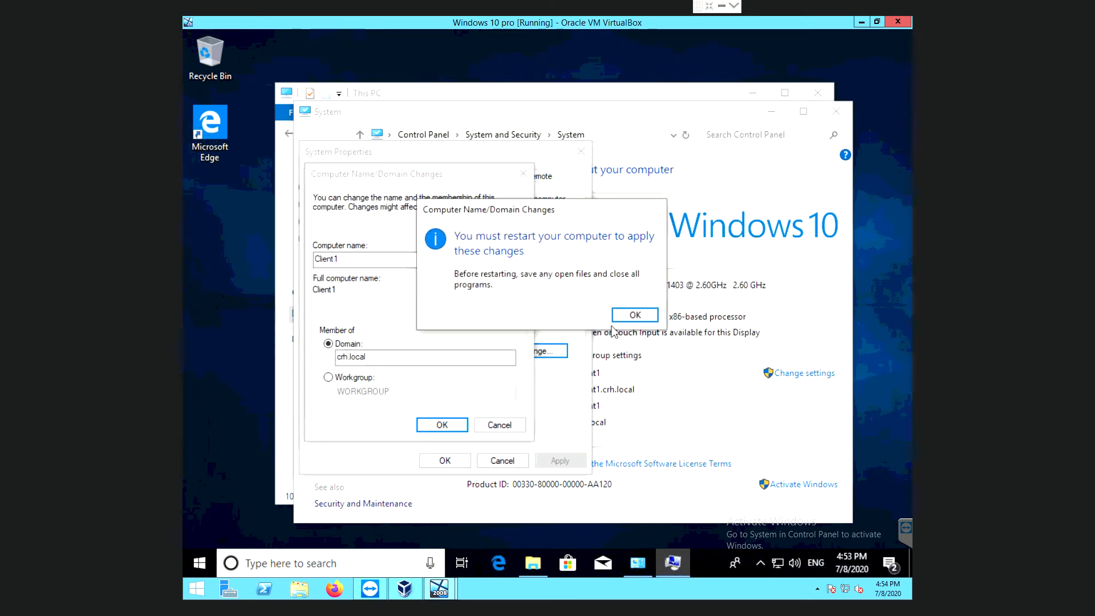
left_click(634, 316)
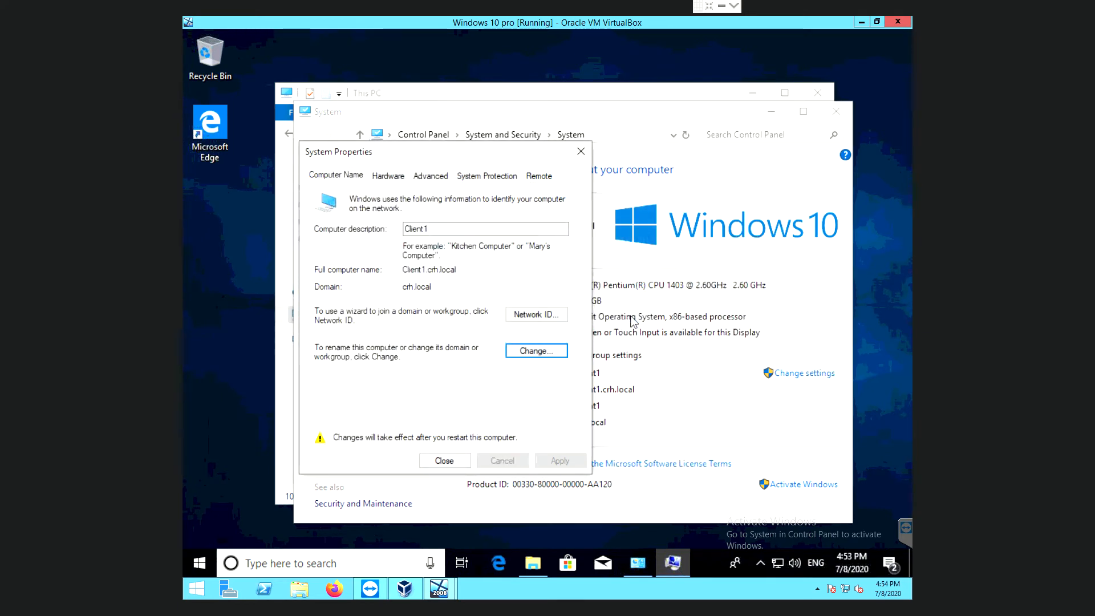
left_click(443, 461)
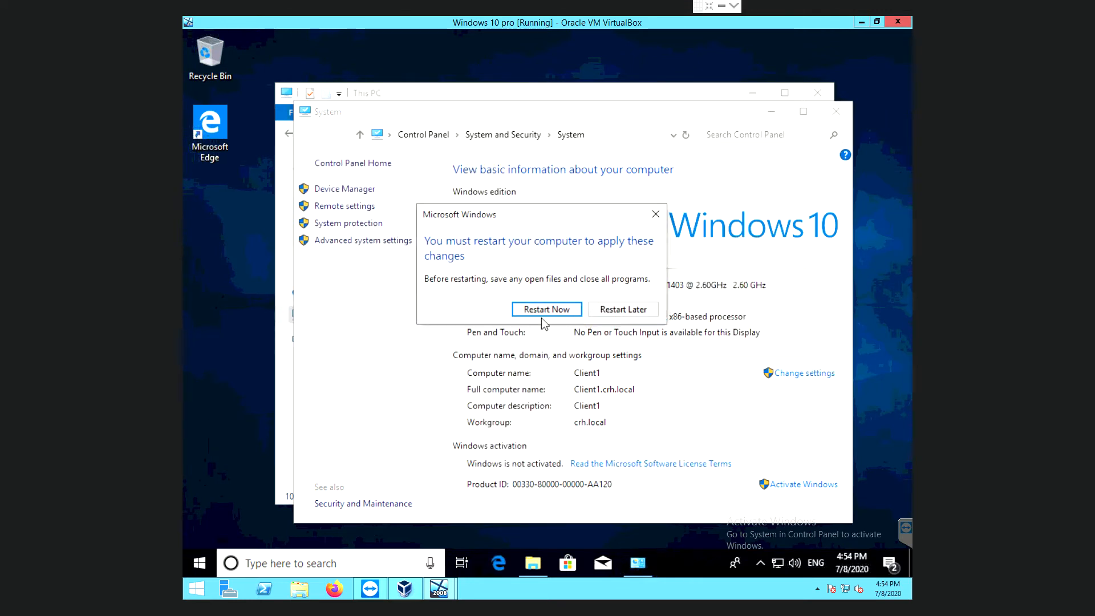
Restart Windows 10 and reach the sign-in screen's Other user option.
left_click(552, 311)
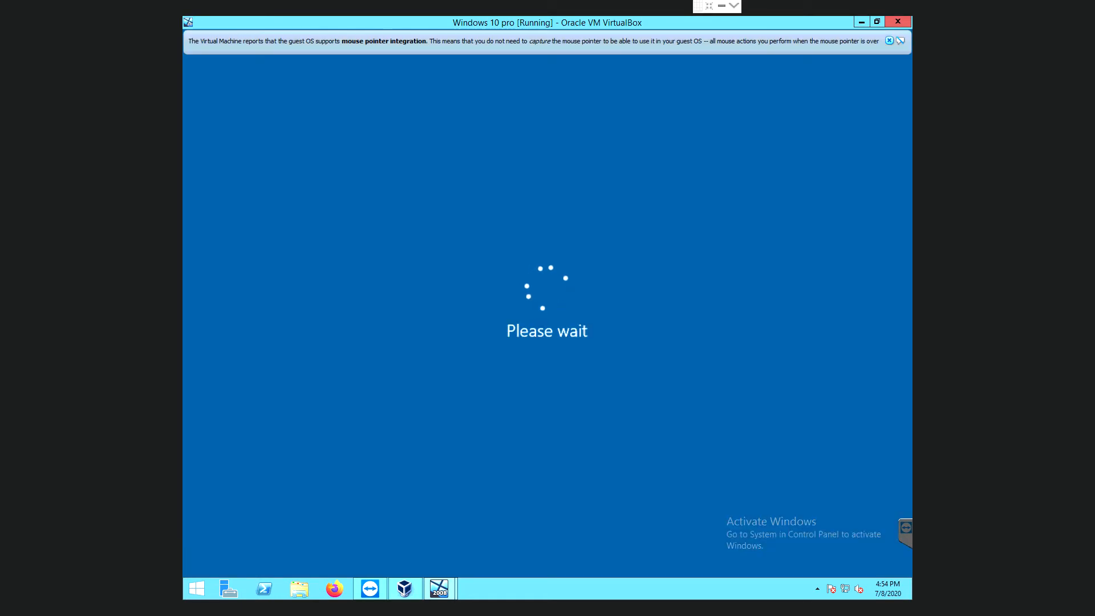
left_click(899, 41)
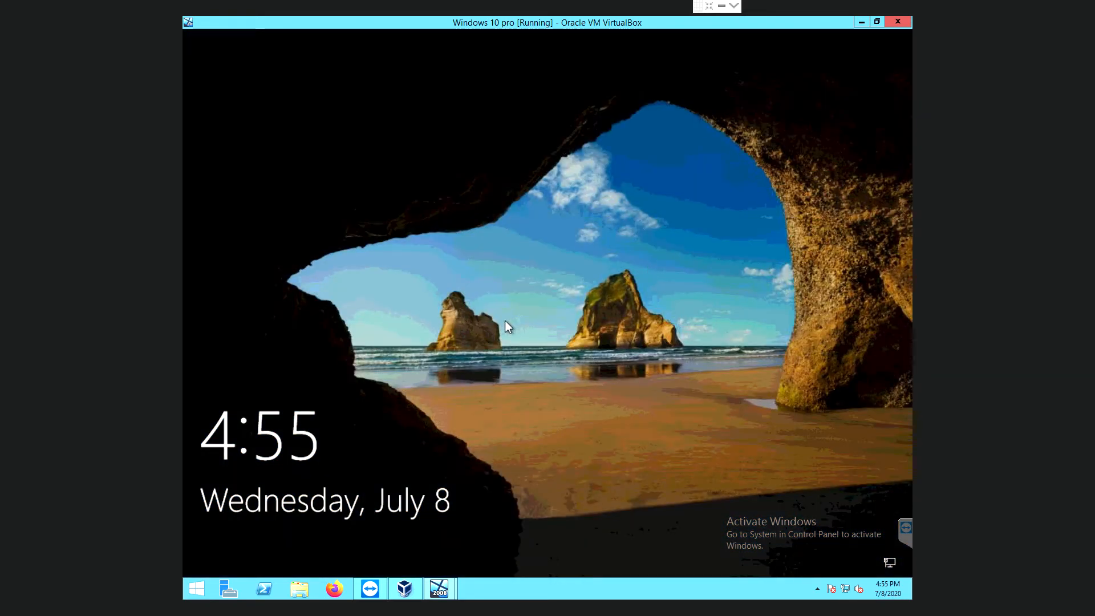
left_click(505, 320)
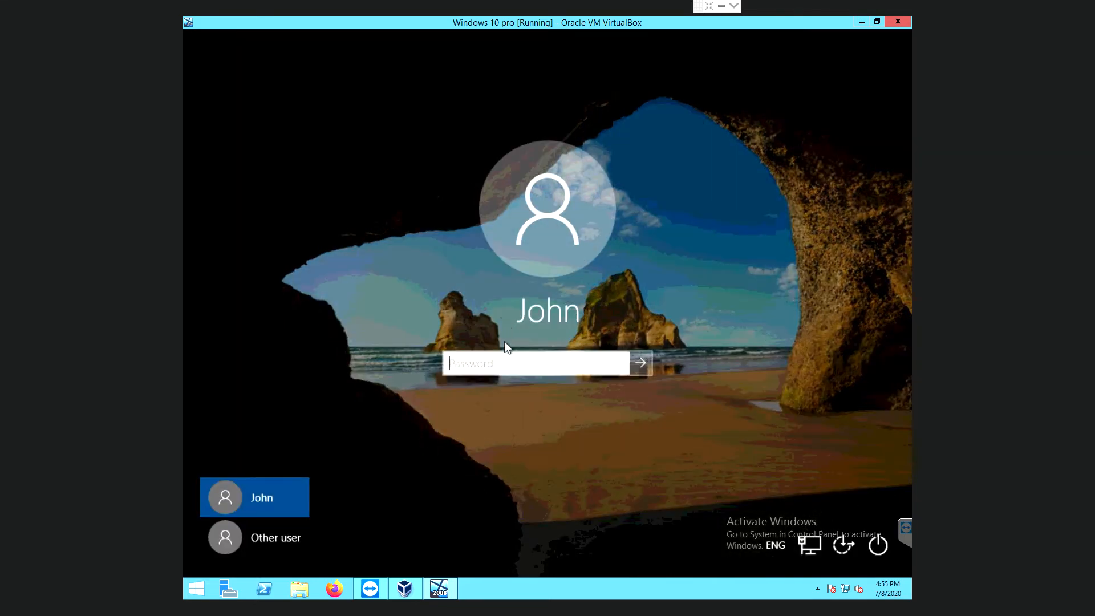
left_click(276, 539)
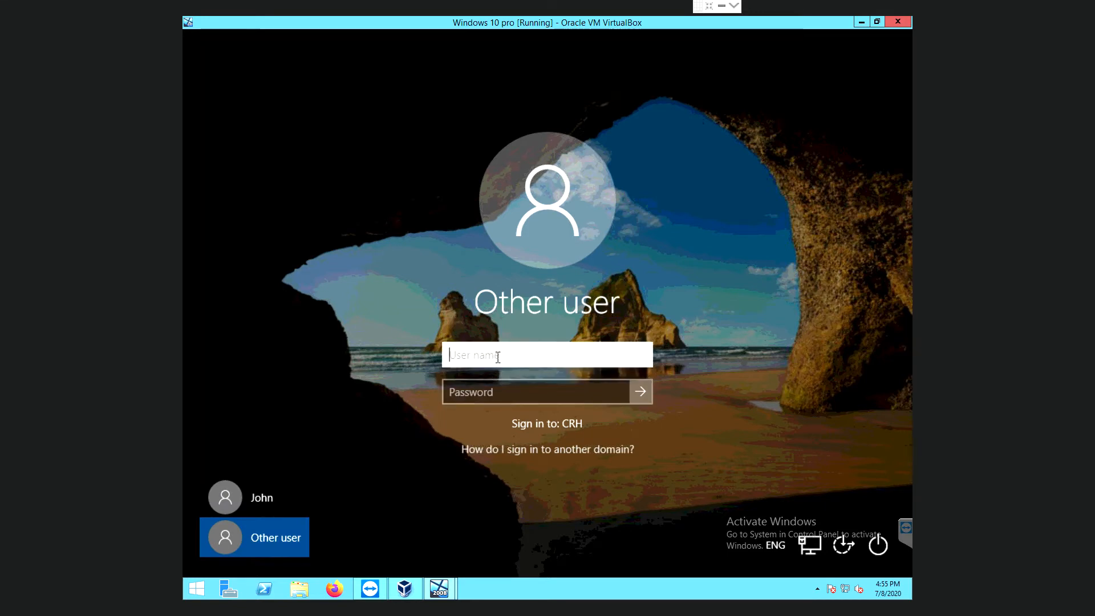
Sign in to the CRH domain with the domain user's name and password.
left_click(498, 386)
left_click(499, 390)
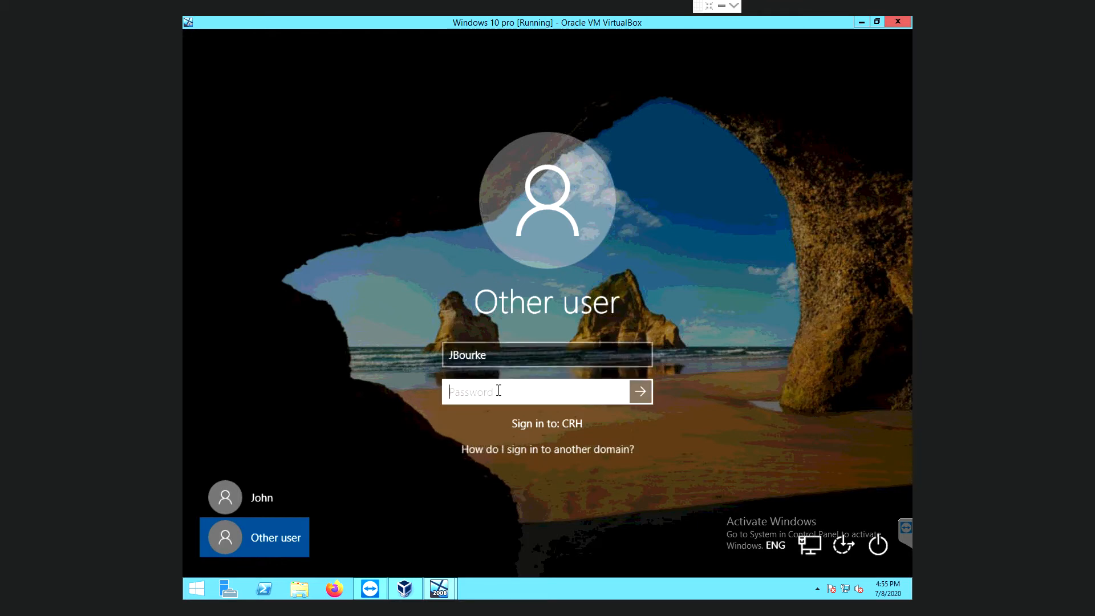
type("••••••••••")
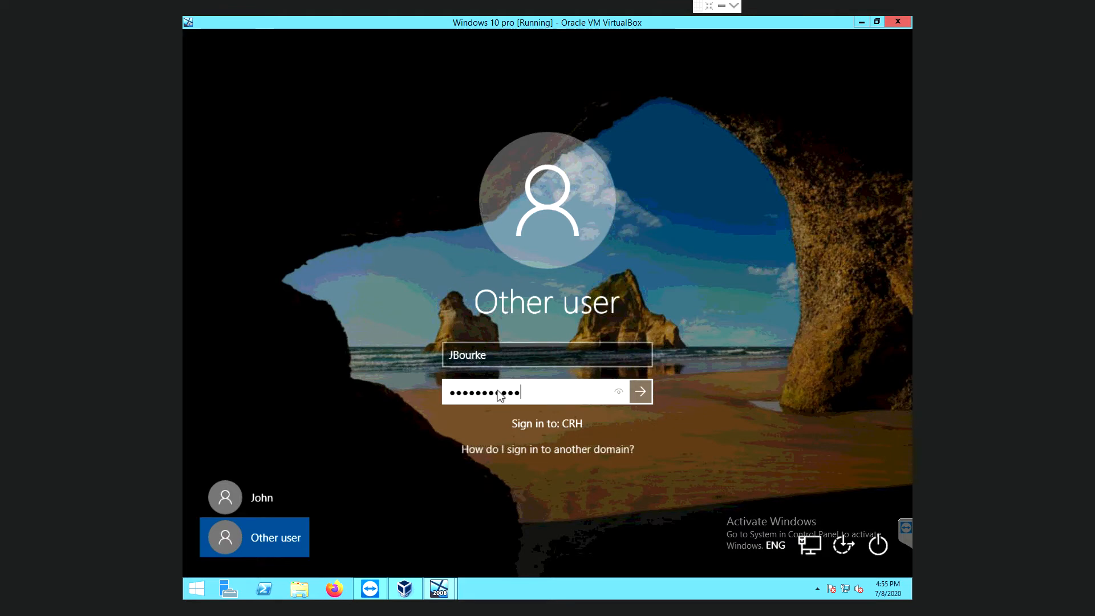
key("Return")
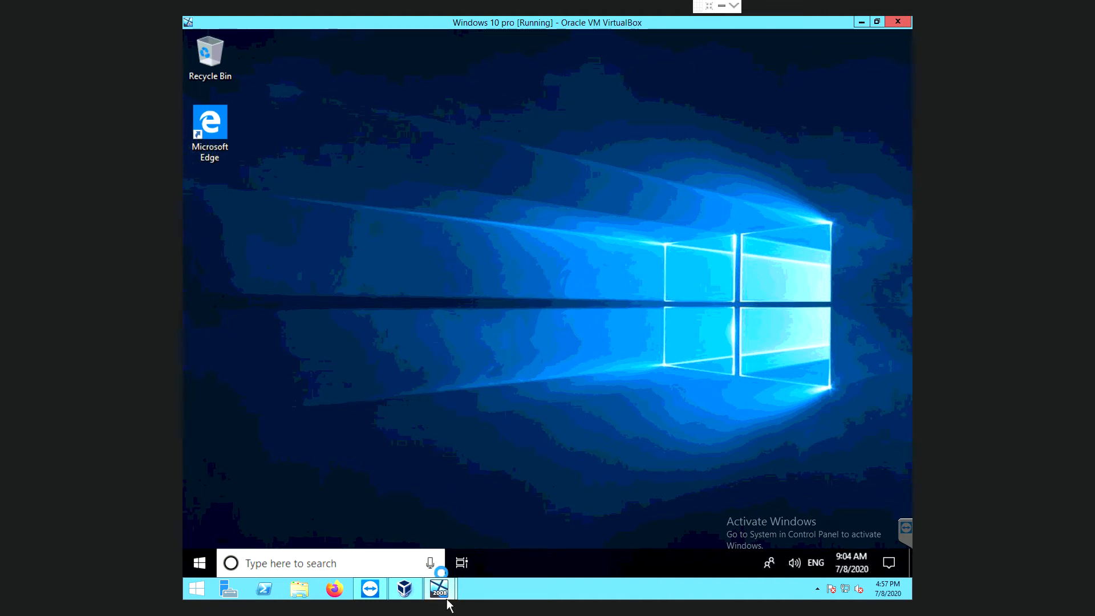
Once the domain user's desktop loads, minimise the Windows 10 VM window.
left_click(865, 24)
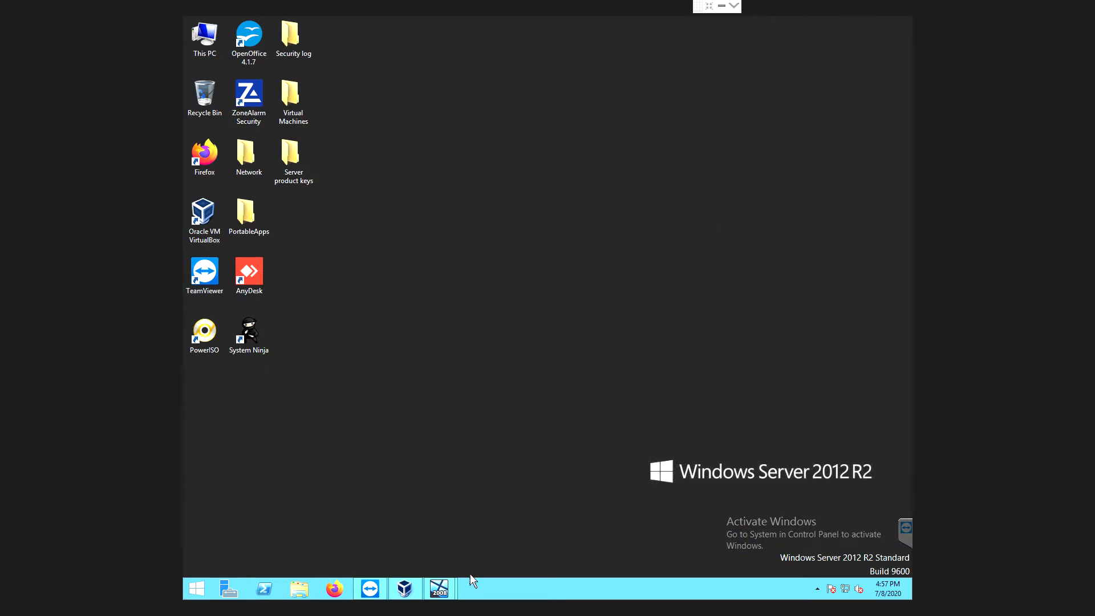
Bring up the Server 2008 VM window from the taskbar and restore it smaller.
mouse_move(448, 597)
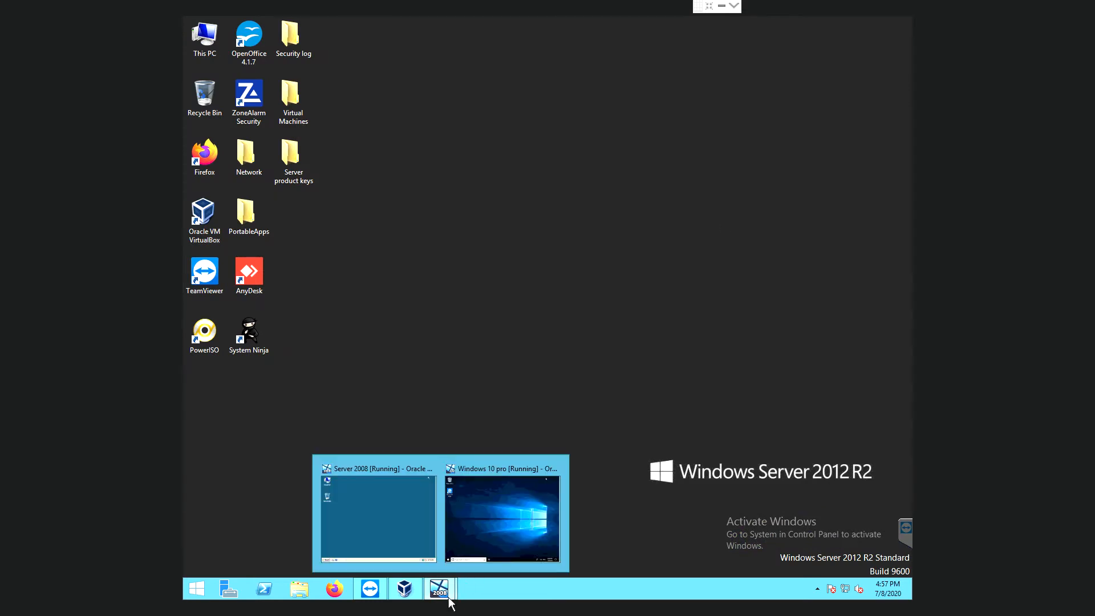
left_click(392, 528)
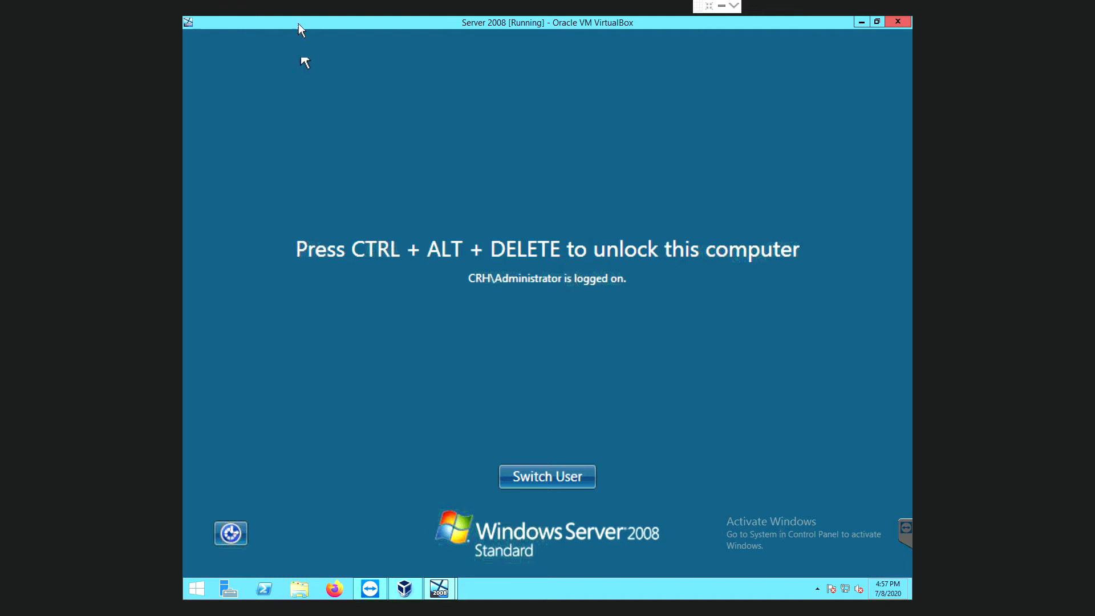
left_click_drag(226, 26, 444, 91)
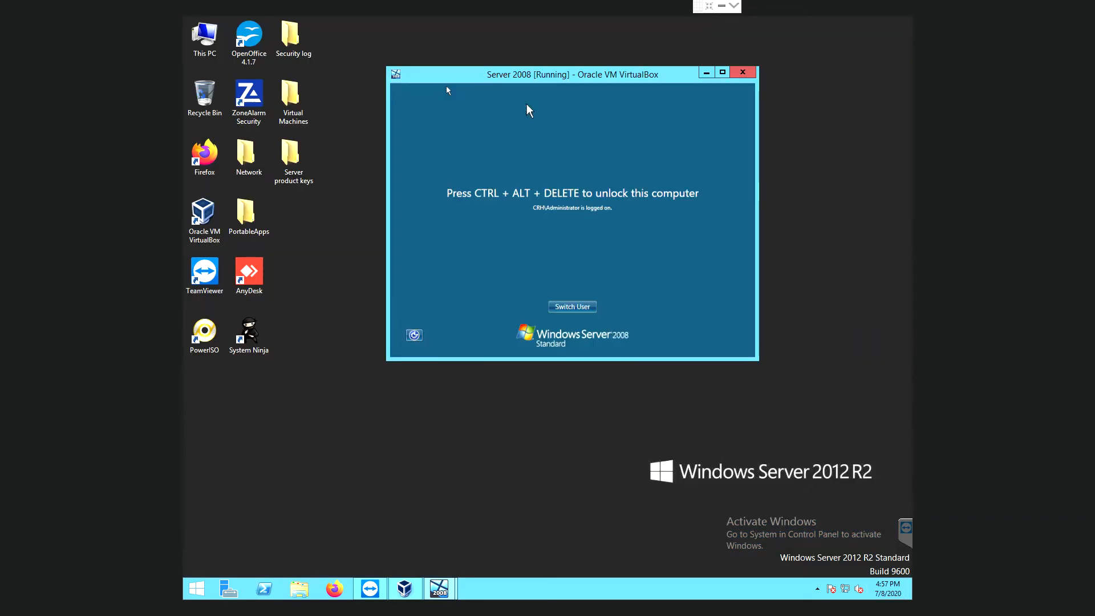
Open and cancel the Ease of Access options on the Server 2008 lock screen.
left_click(722, 73)
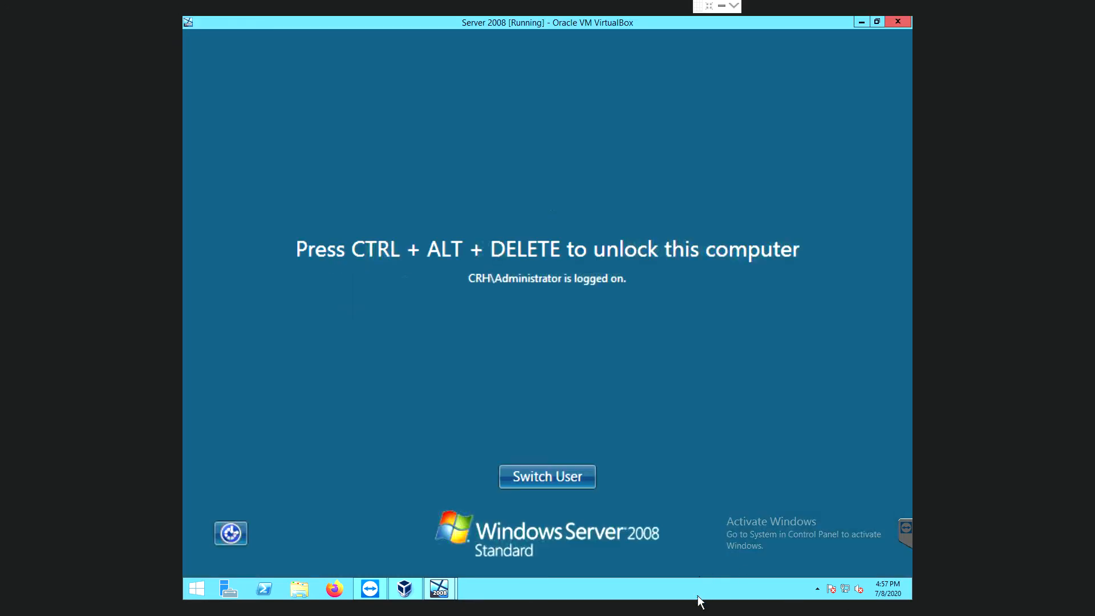
left_click(915, 535)
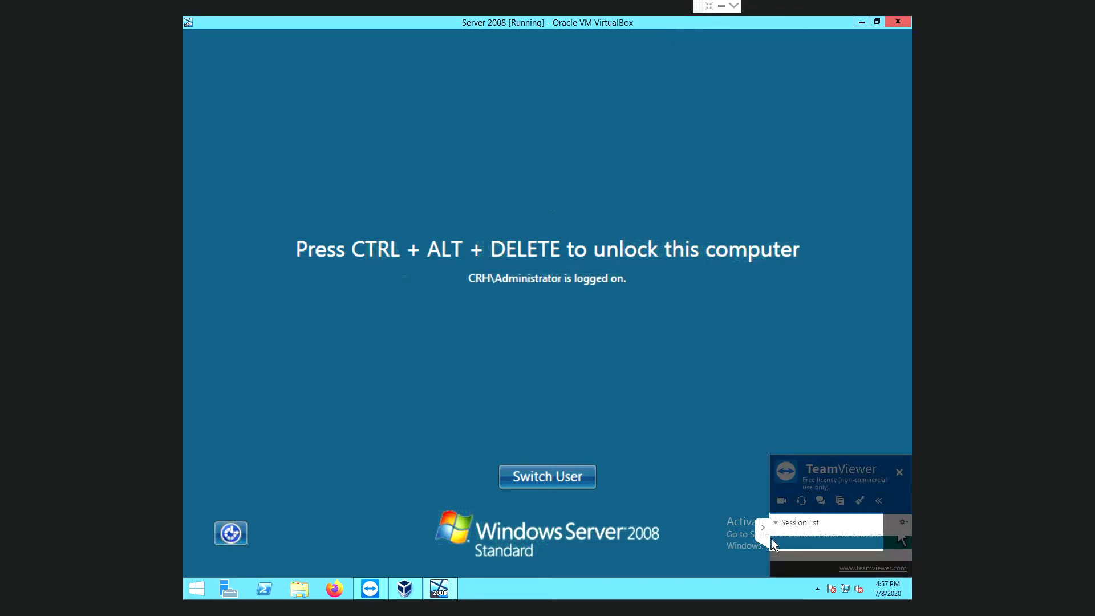
left_click(249, 33)
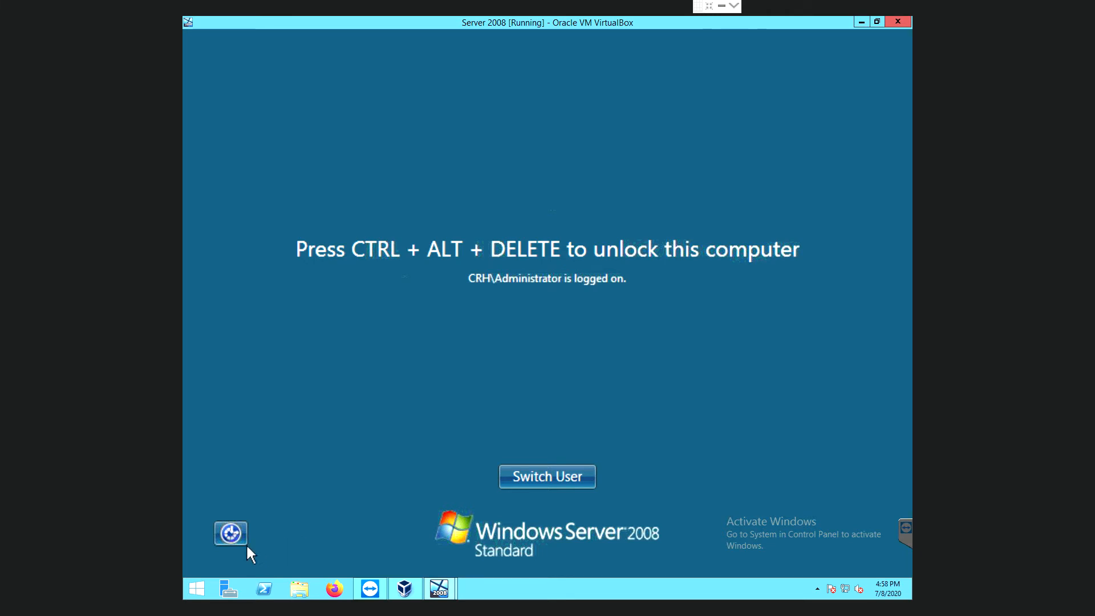
left_click(236, 532)
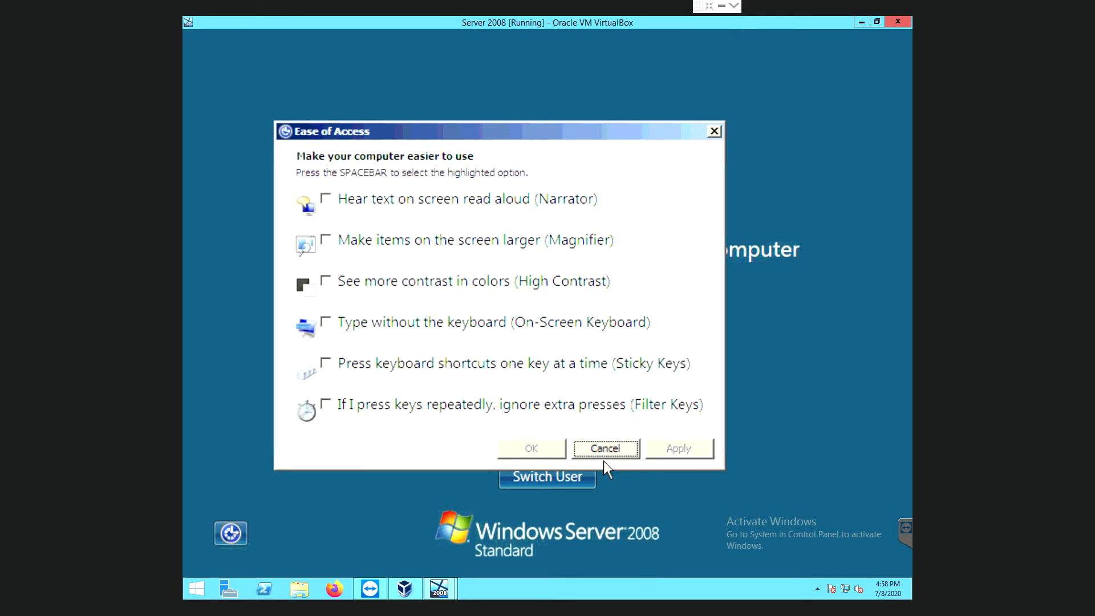
left_click(604, 448)
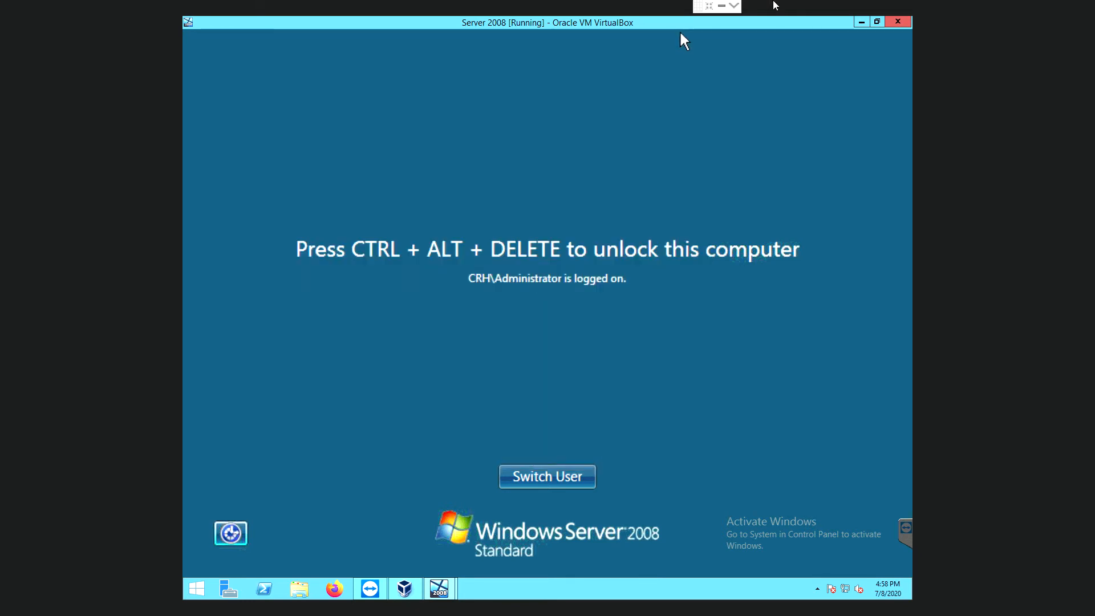
Minimise, restore and maximise the Server 2008 window, then bring up the Close Virtual Machine dialog.
left_click(877, 21)
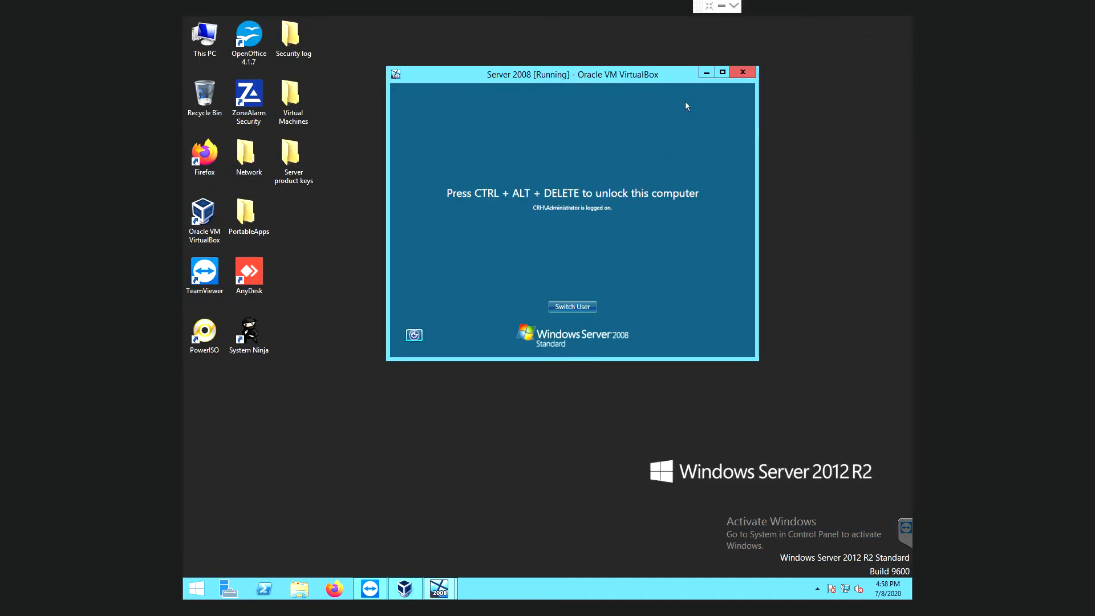
left_click(708, 74)
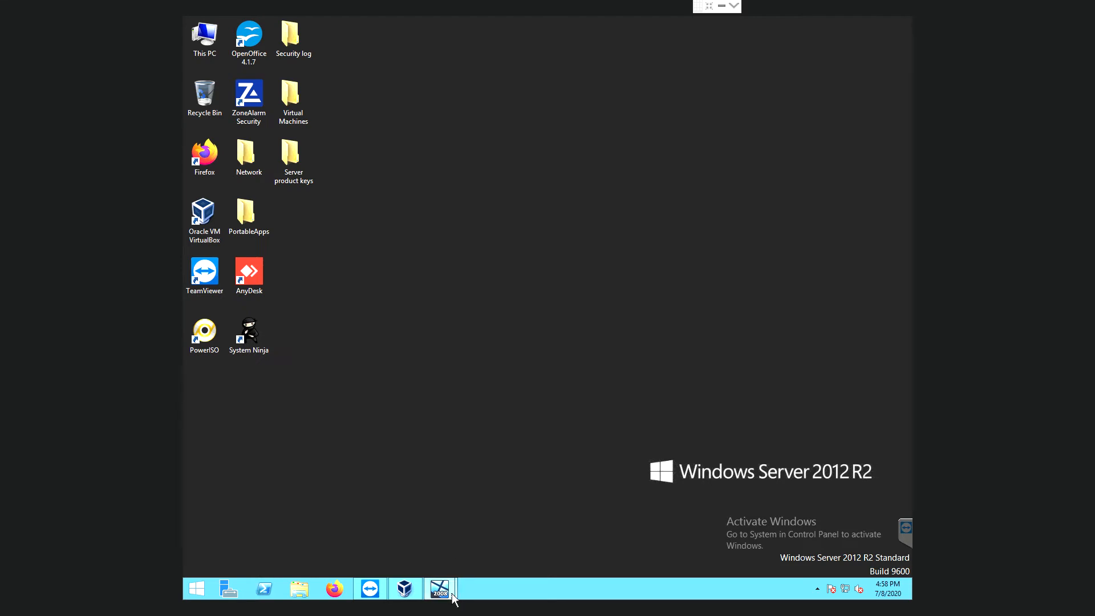
mouse_move(445, 588)
left_click(402, 531)
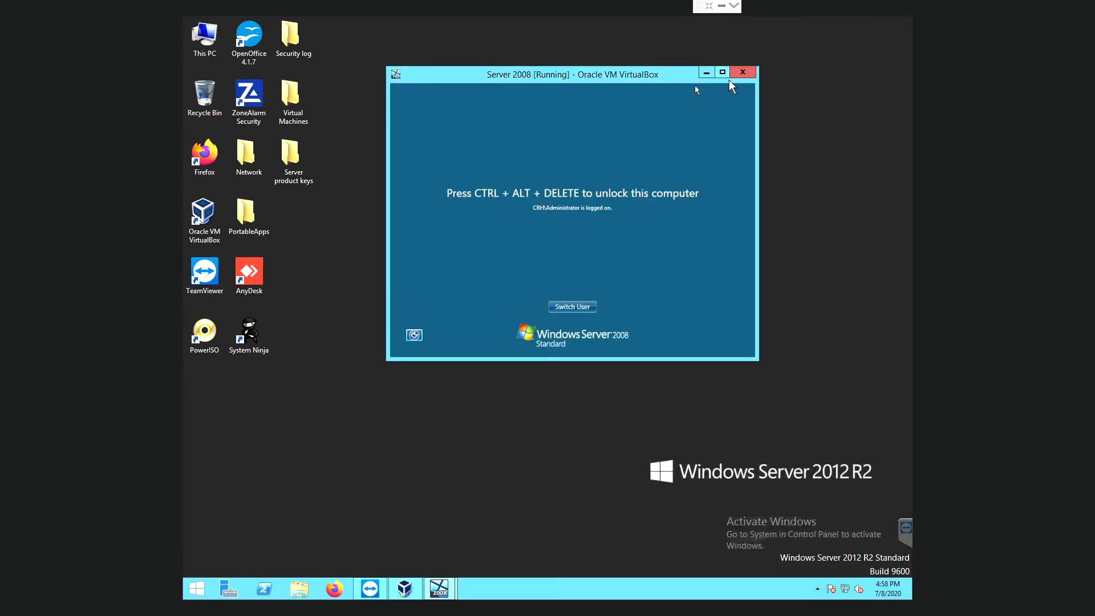
left_click(723, 72)
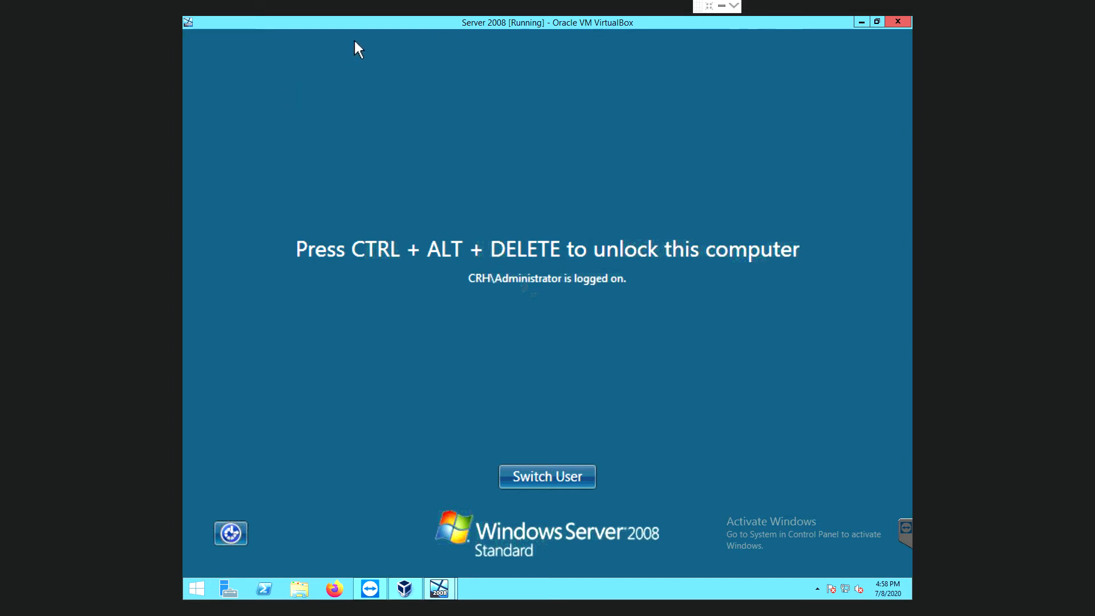
double_click(597, 25)
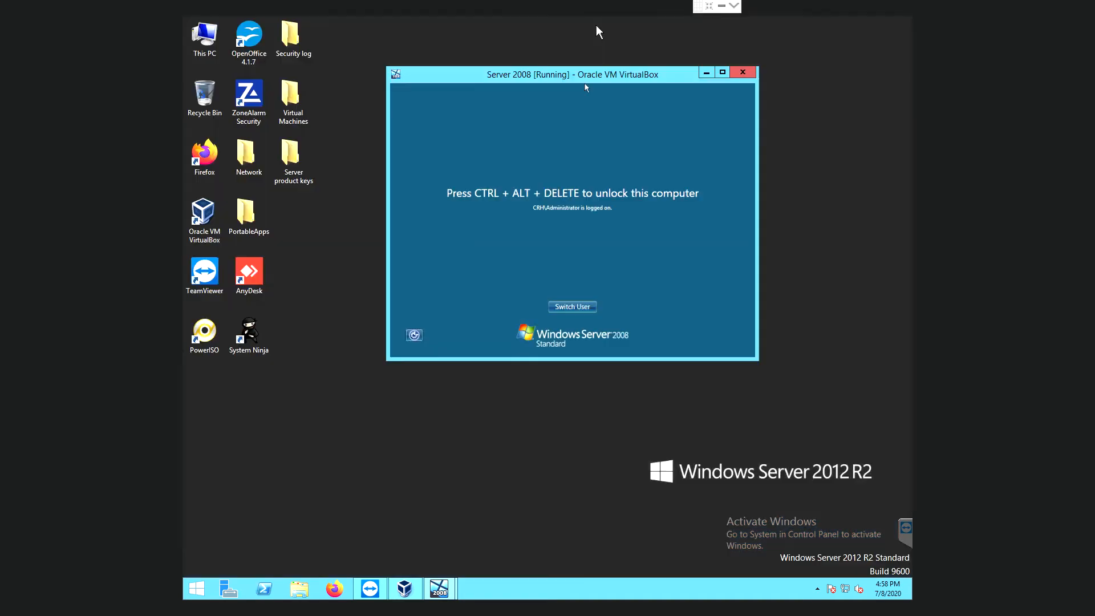
left_click(725, 75)
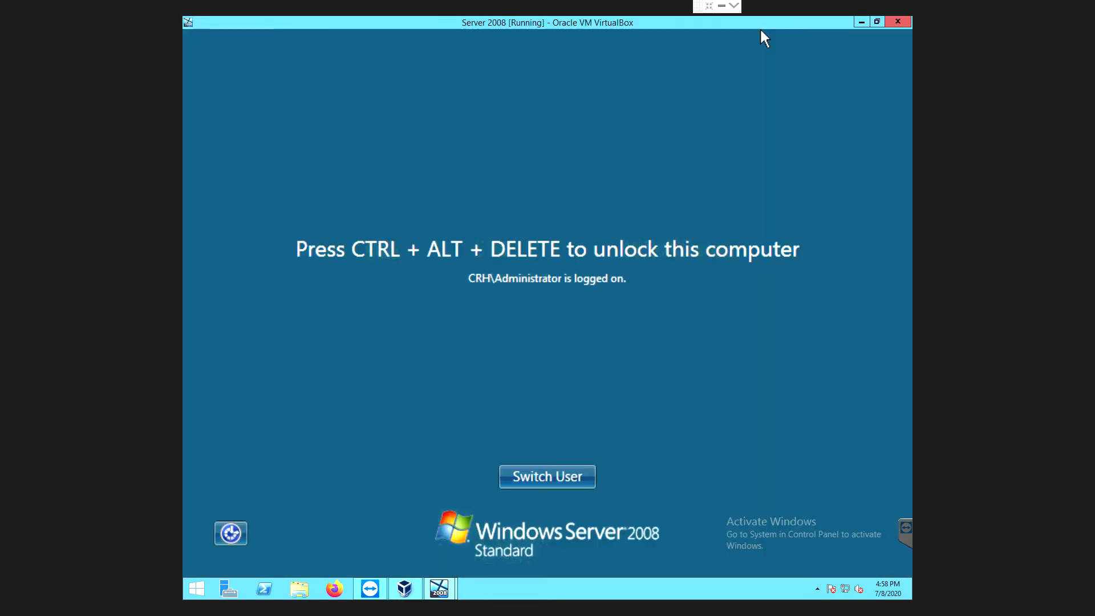
left_click(900, 25)
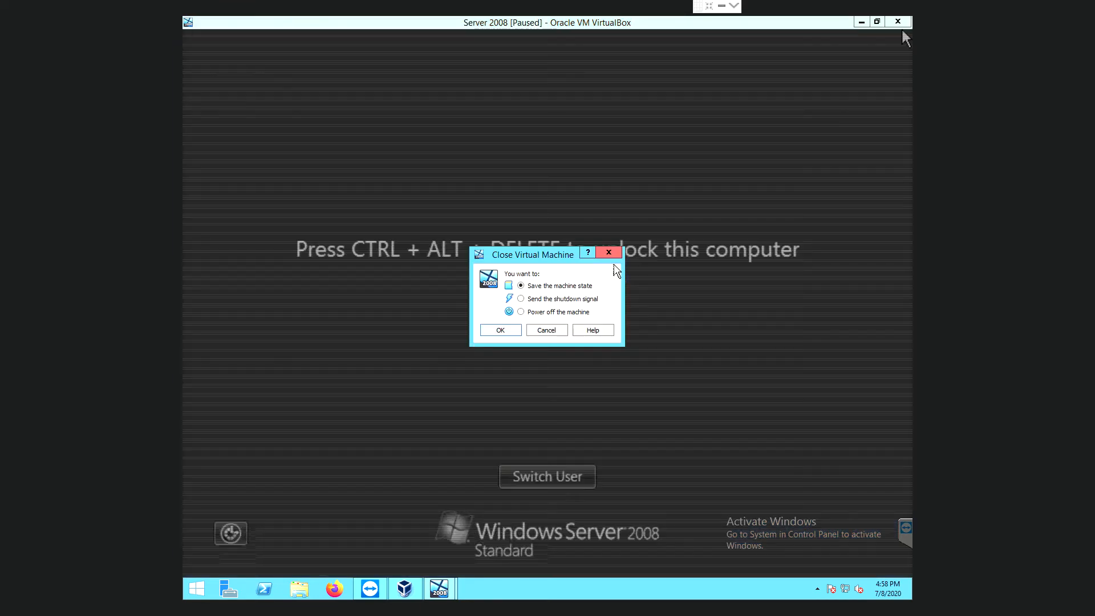
Power off Server 2008, then start it again from VirtualBox Manager in scale mode.
left_click(526, 315)
left_click(506, 331)
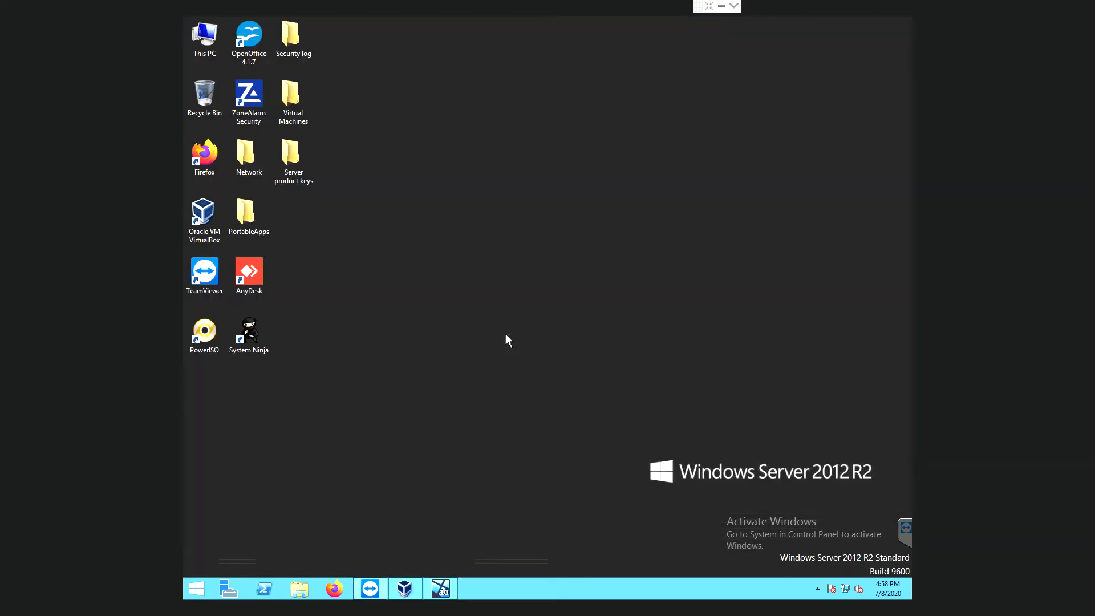
left_click(405, 588)
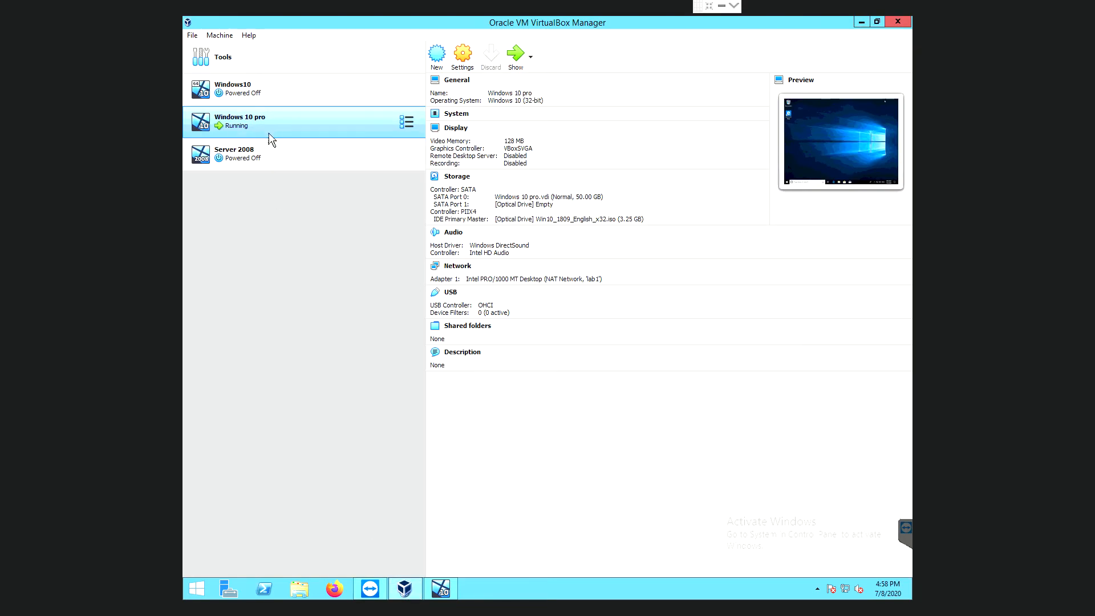
left_click(275, 163)
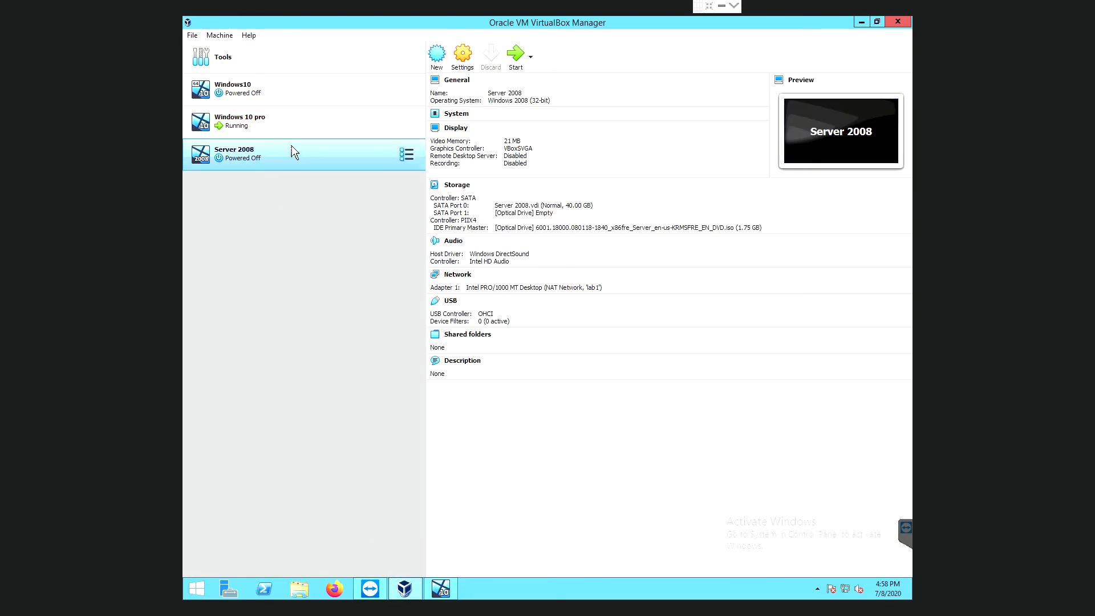
left_click(515, 56)
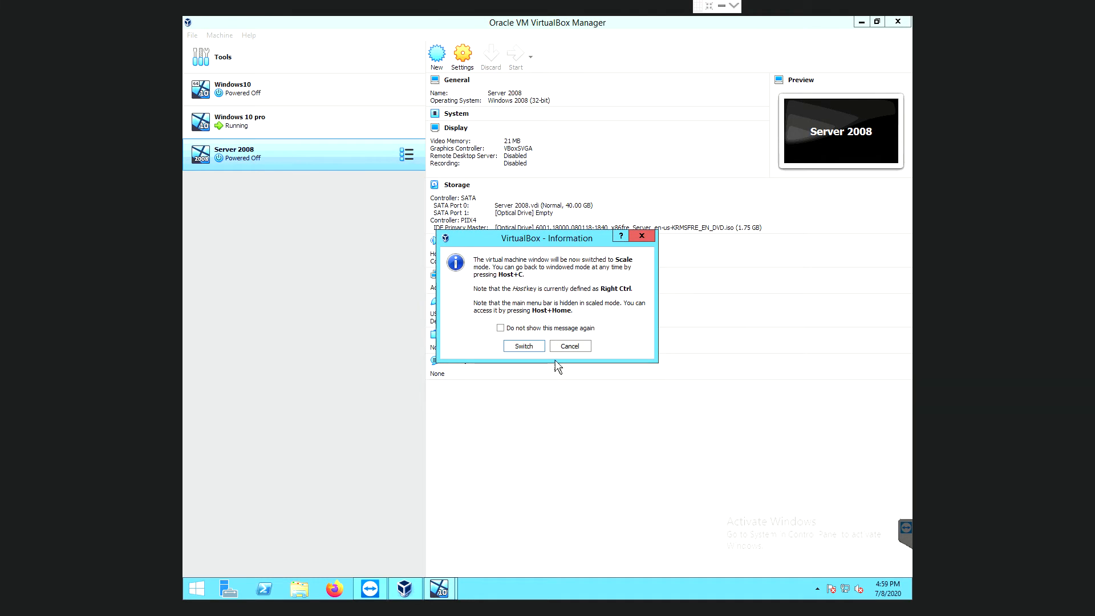
left_click(541, 349)
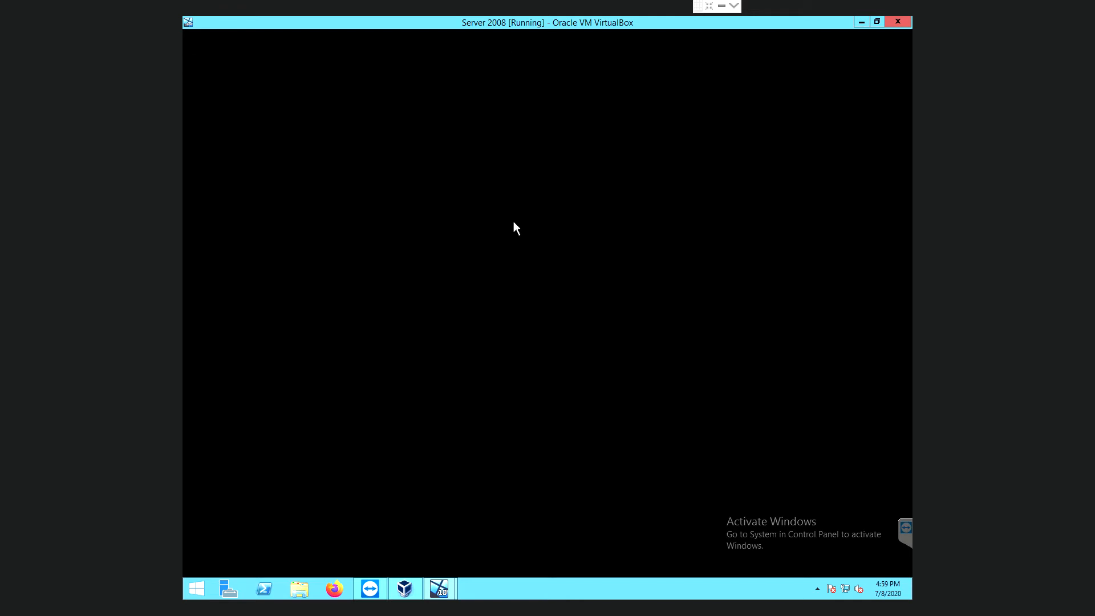
Choose Start Windows Normally and dismiss the mouse integration notice.
key("Return")
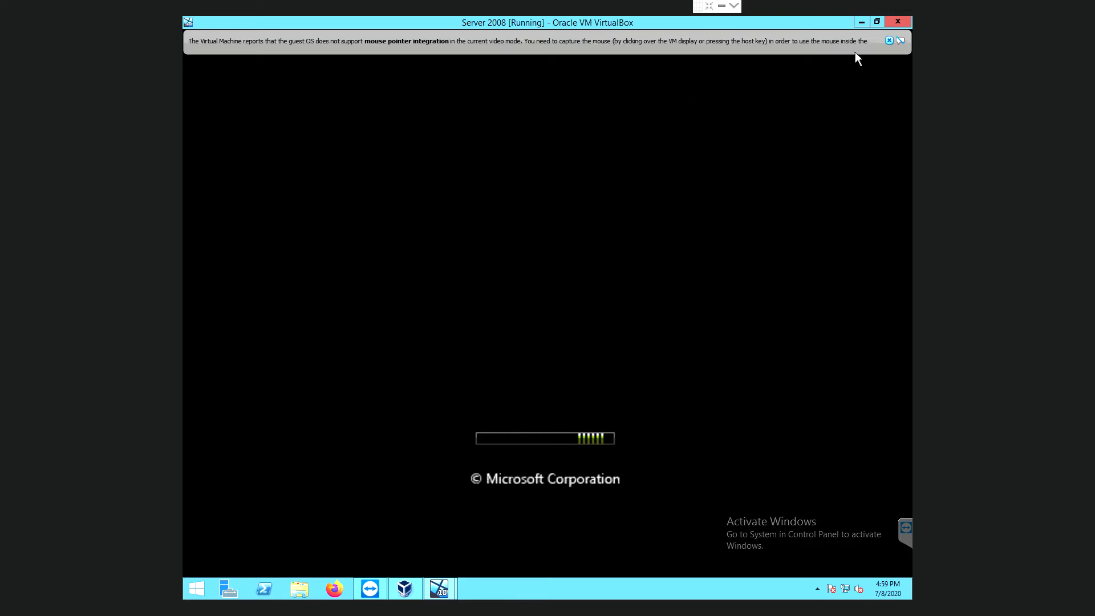
left_click(889, 40)
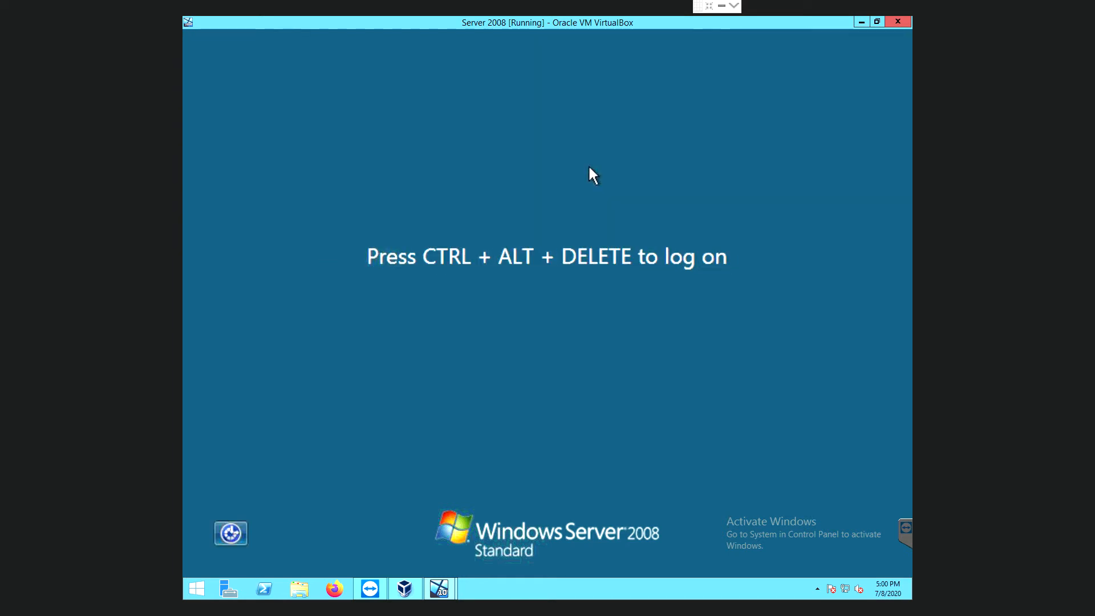
Power off Server 2008 and start it again in a normal, unscaled window.
left_click(909, 28)
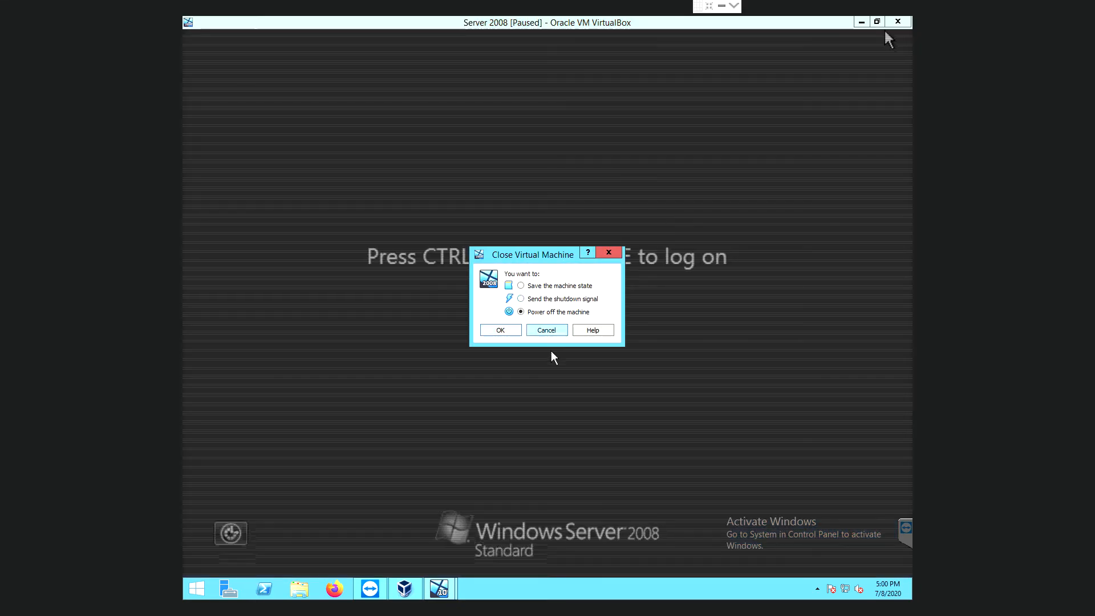
left_click(511, 331)
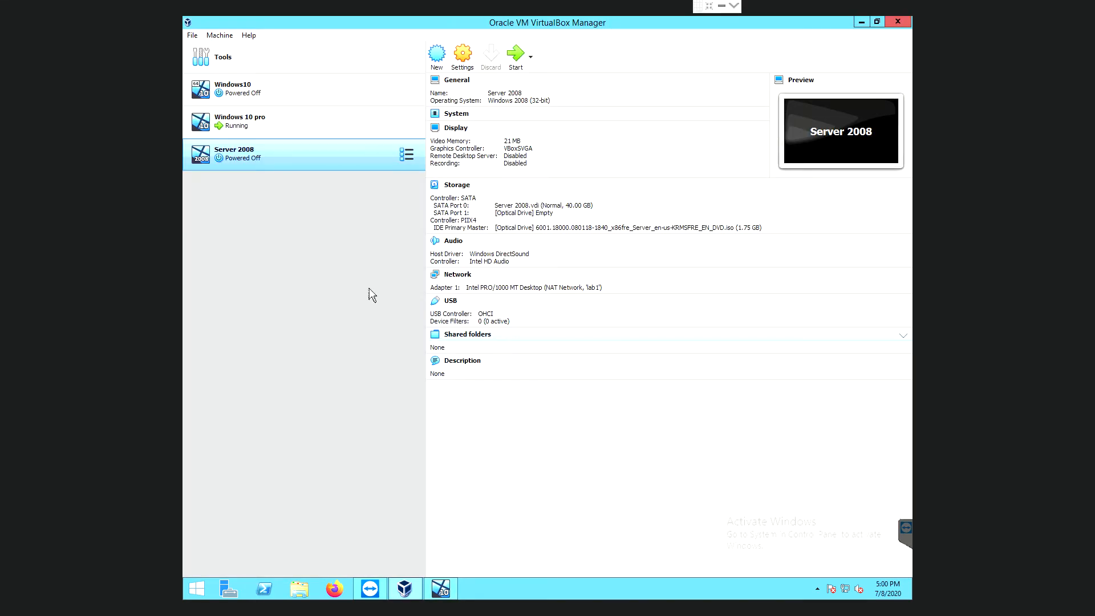
left_click(524, 63)
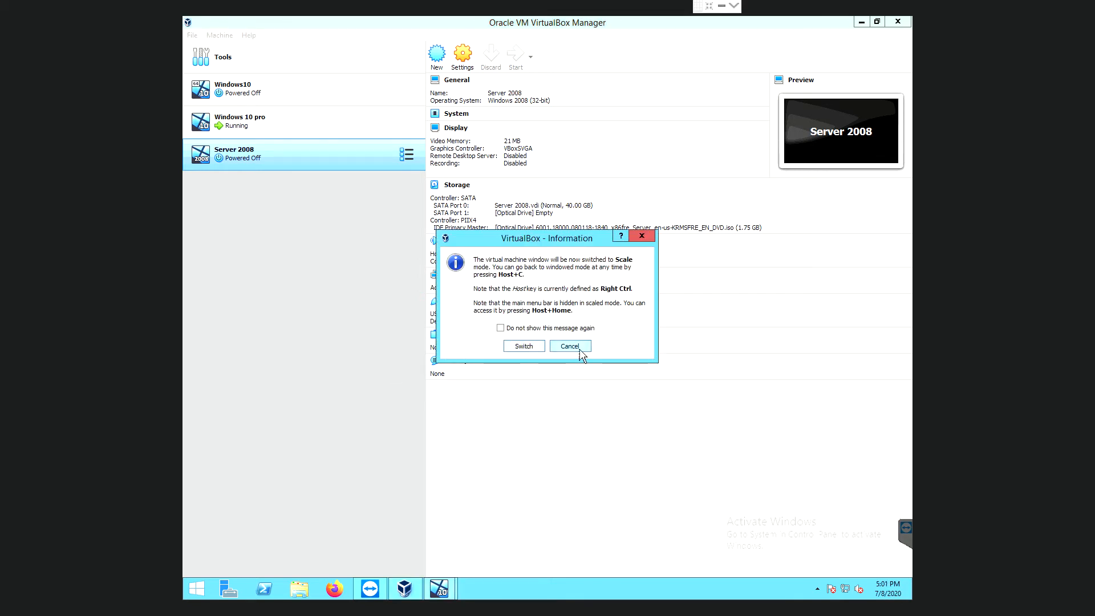
left_click(579, 352)
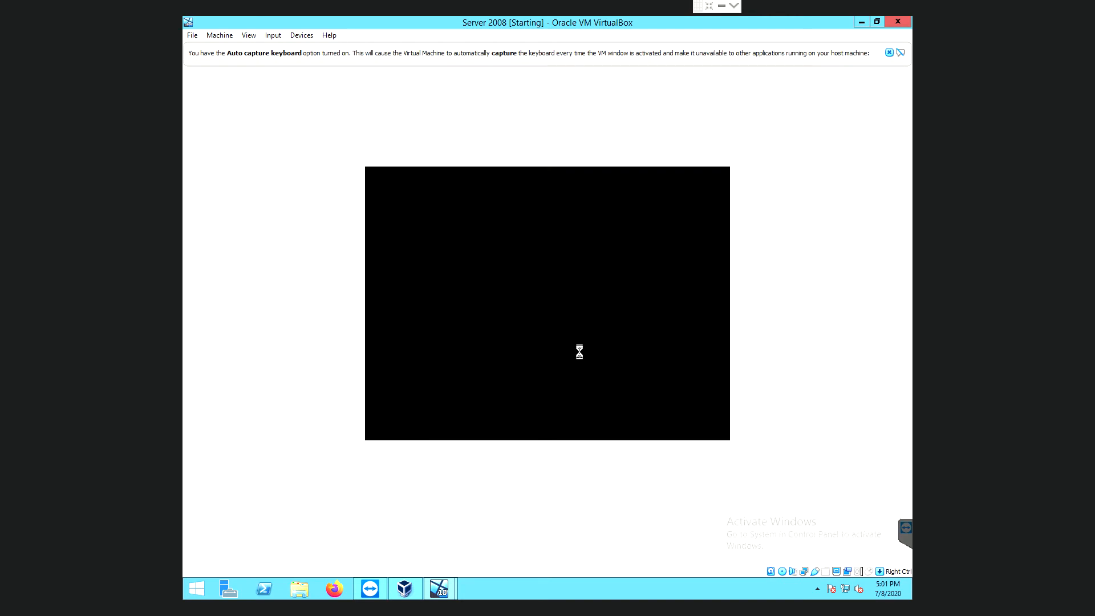
left_click(889, 53)
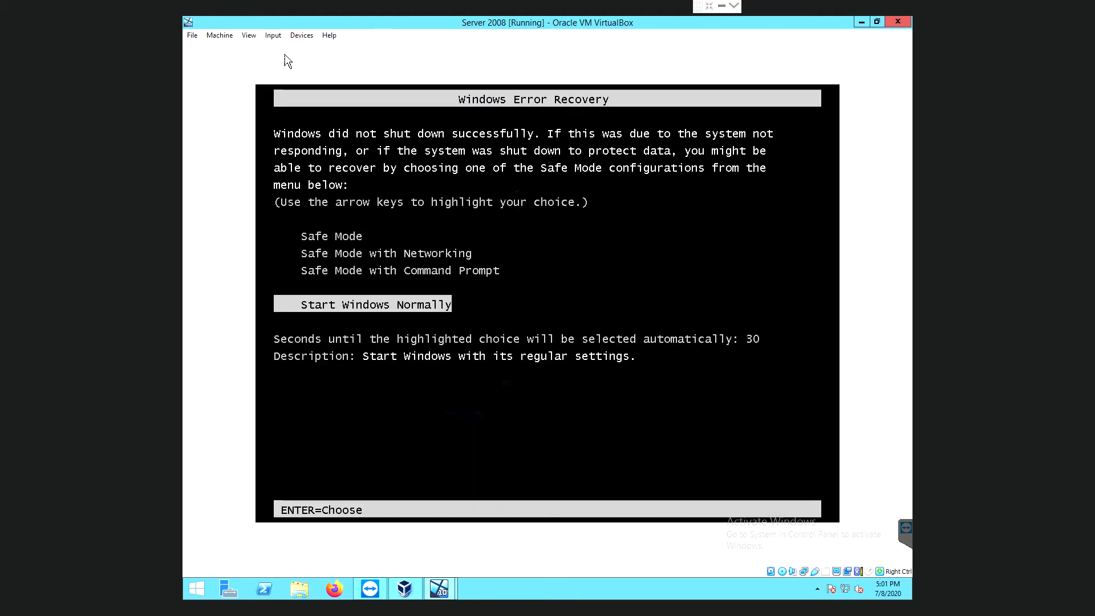
Choose Start Windows Normally on the Windows Error Recovery menu.
key("Return")
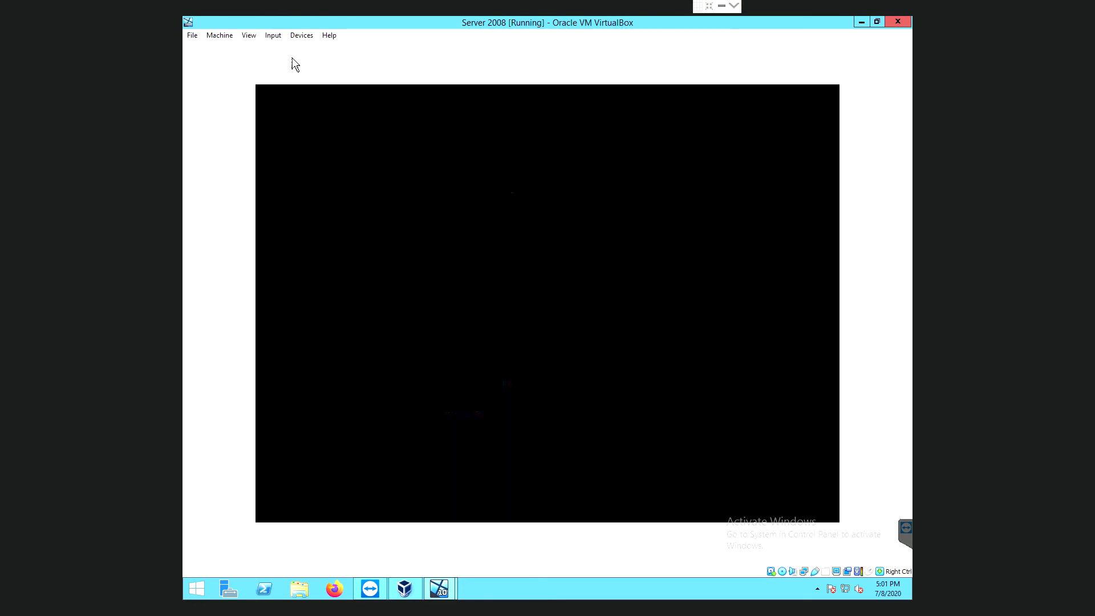
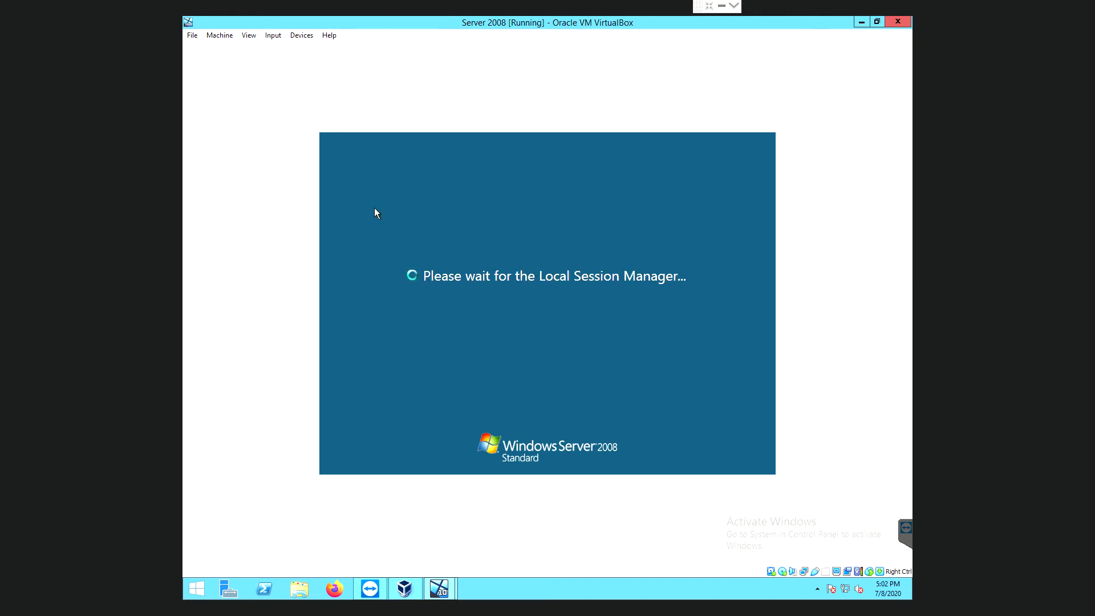
Once the Server 2008 log-on prompt appears, open VirtualBox's Input menu for keyboard combinations.
left_click(277, 38)
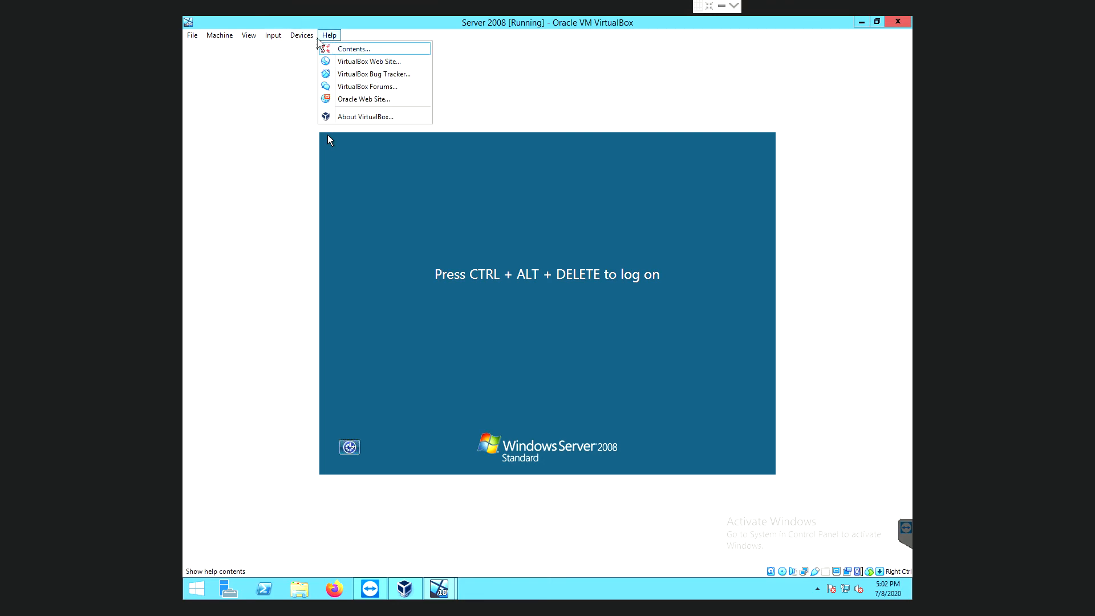
Send Ctrl-Alt-Del to the Server 2008 guest and sign in with the administrator password.
mouse_move(308, 51)
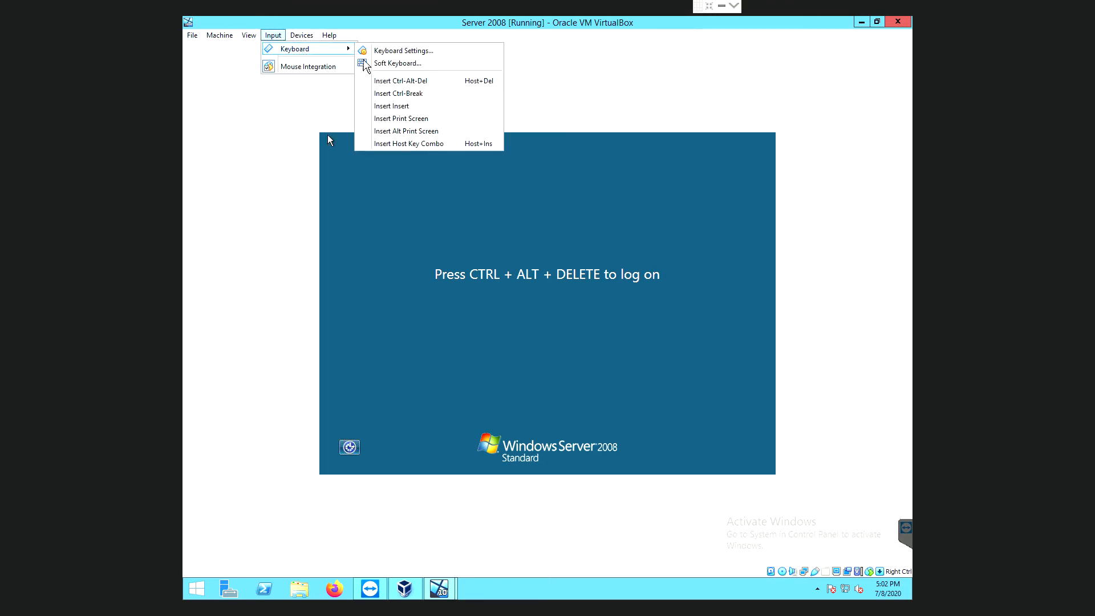
left_click(393, 82)
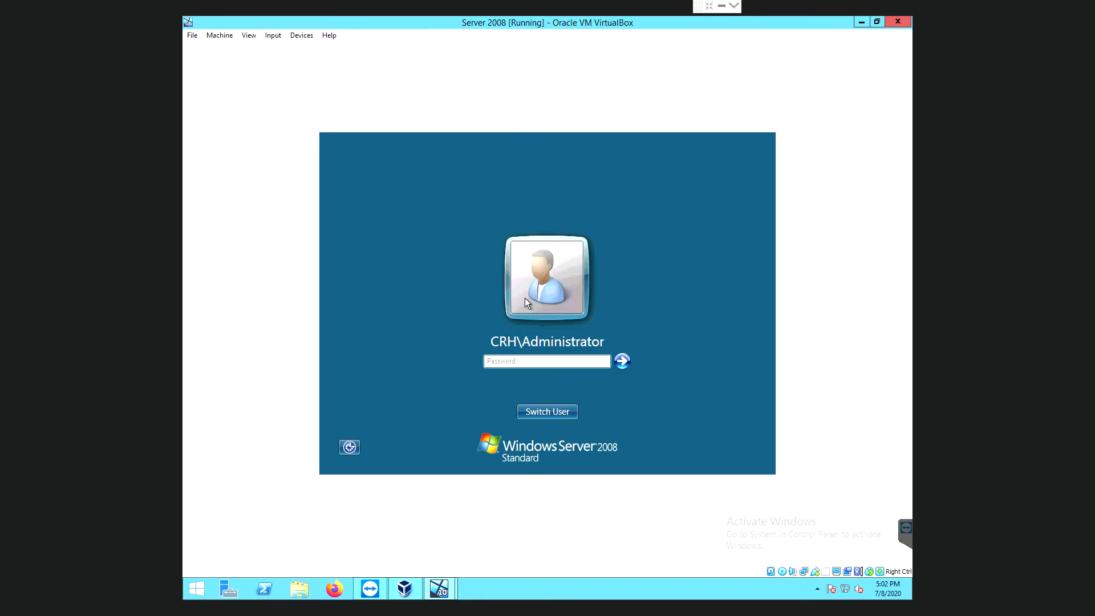
left_click(536, 362)
type("•••••••••")
key("Return")
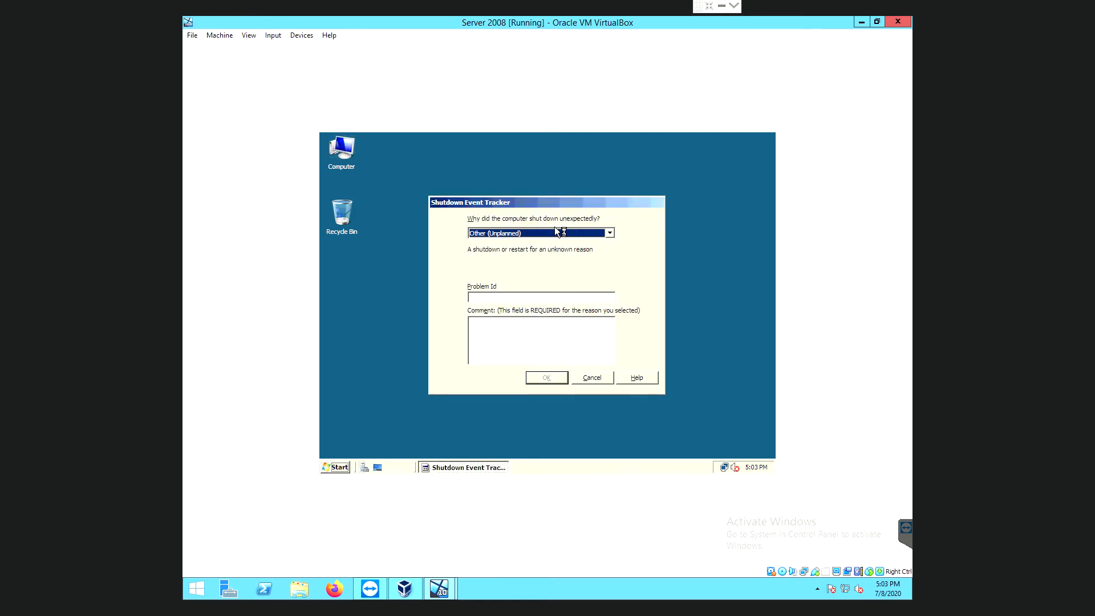
Log the shutdown as 'Other Failure: System Unresponsive', then close Initial Configuration Tasks and Server Manager.
left_click(555, 234)
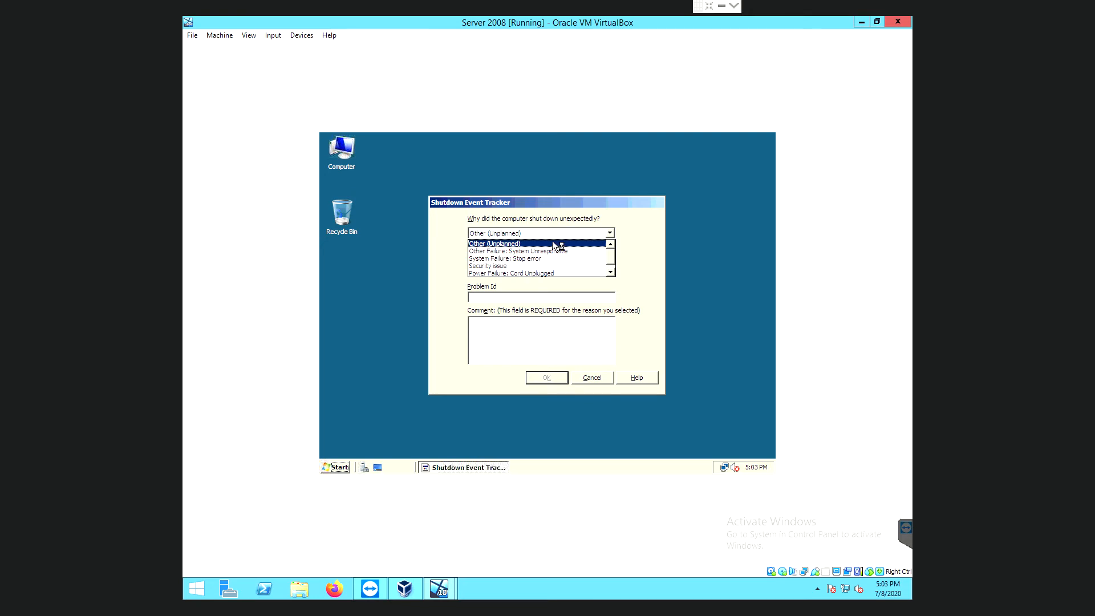
left_click(550, 252)
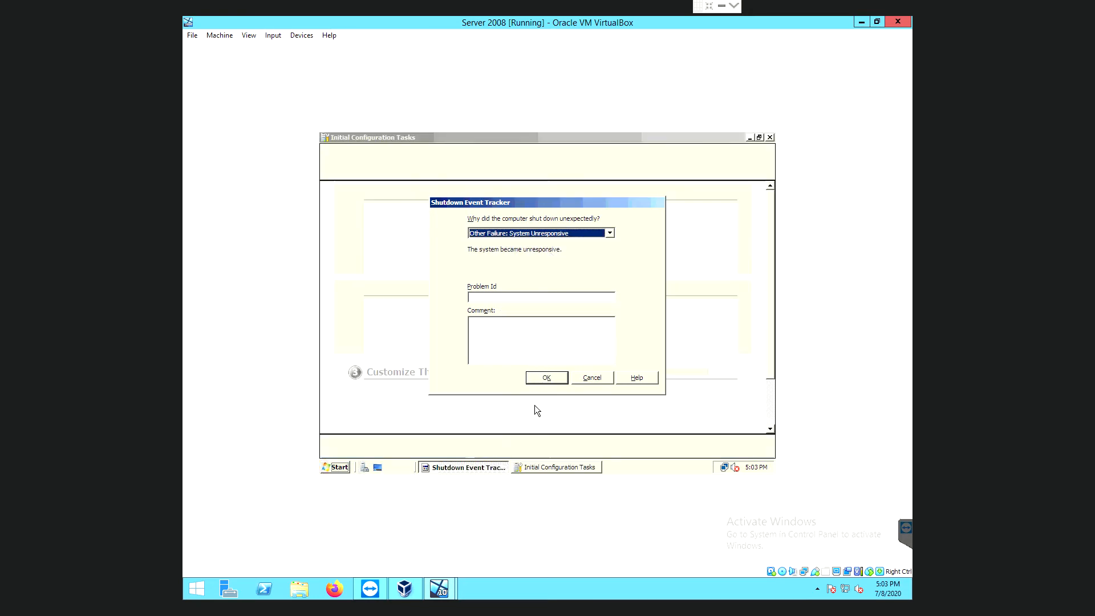
left_click(549, 379)
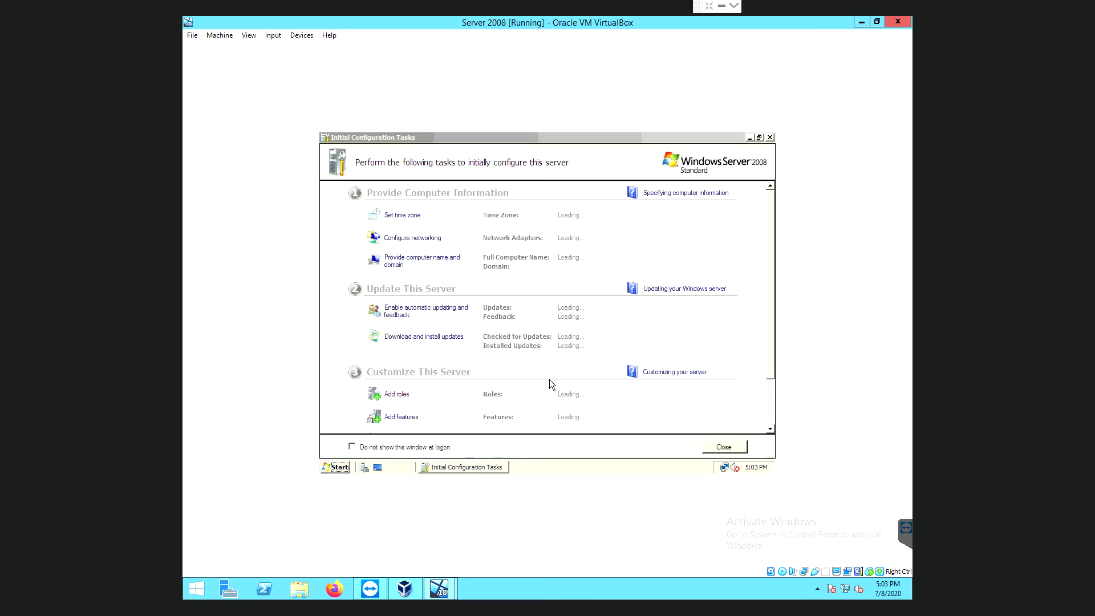
left_click(769, 138)
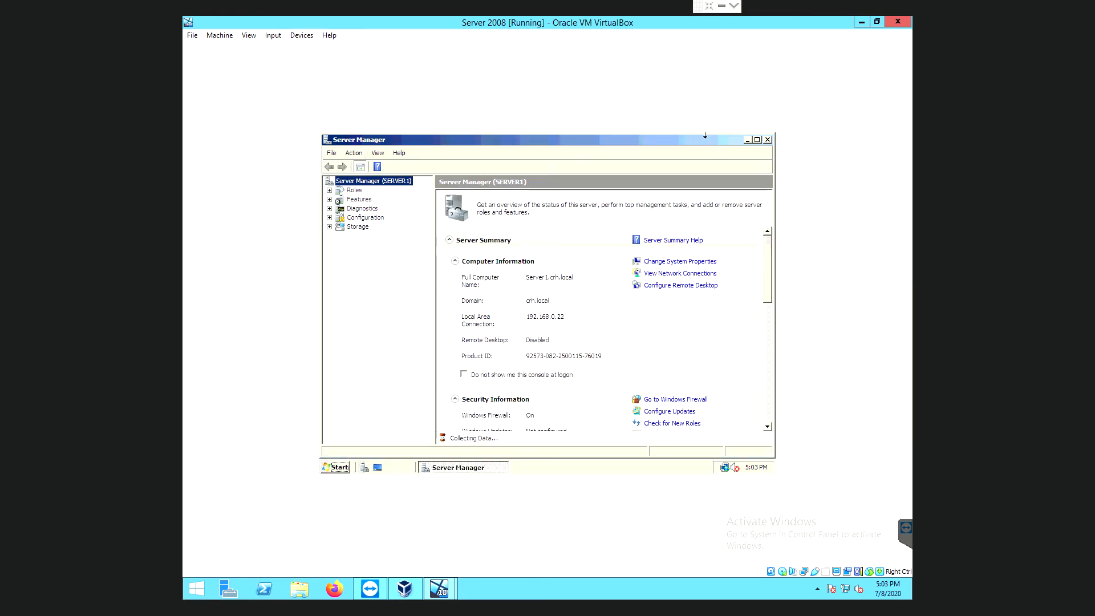
left_click(767, 140)
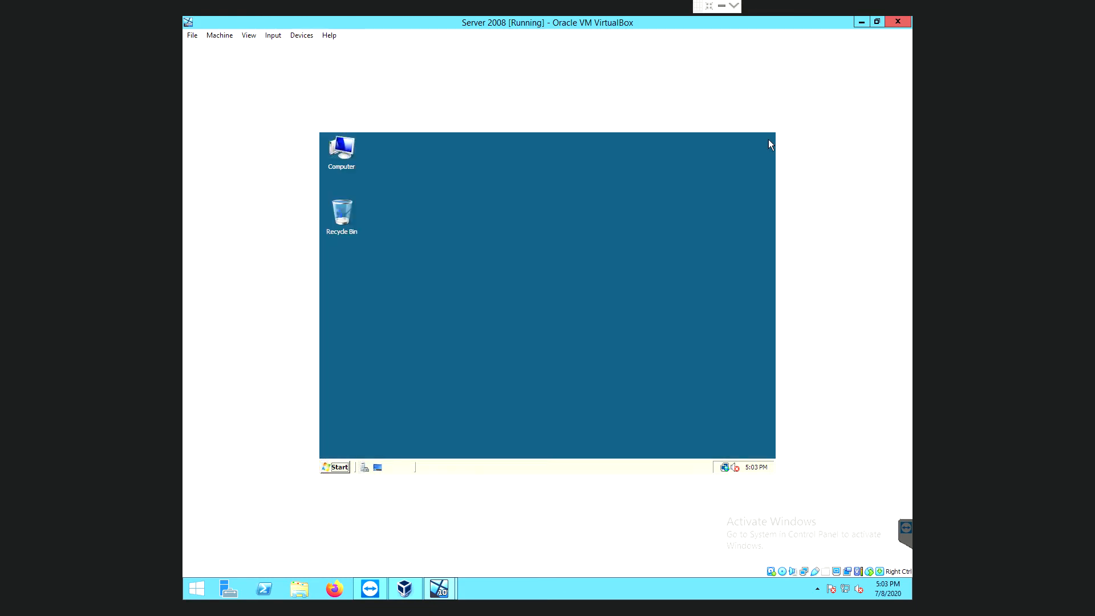
Create a new folder named Files at the root of Local Disk (C:) via Computer.
double_click(337, 153)
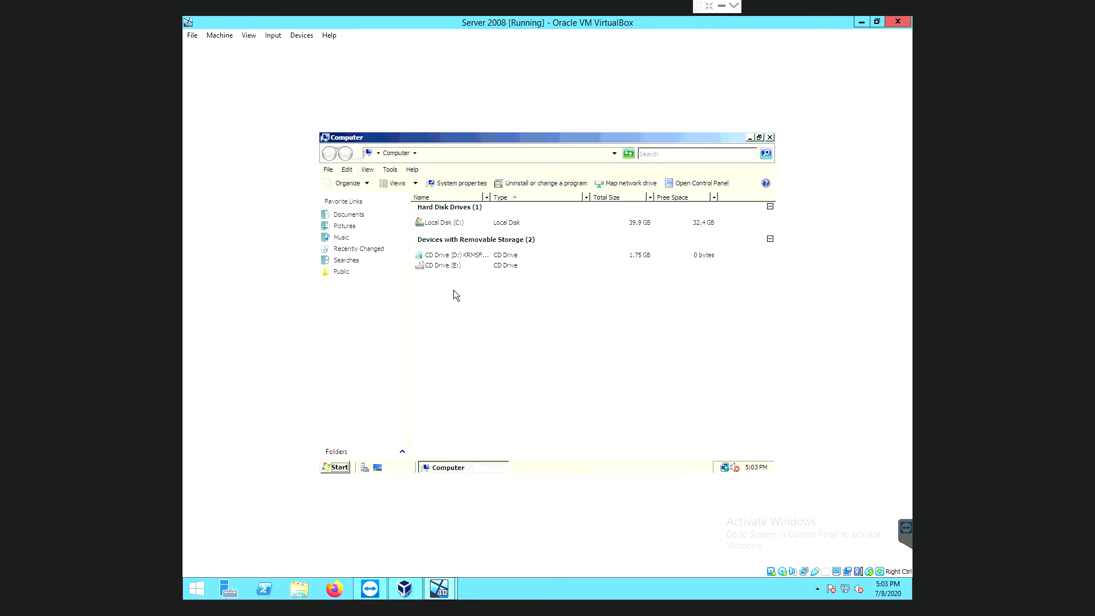
left_click(439, 224)
double_click(440, 226)
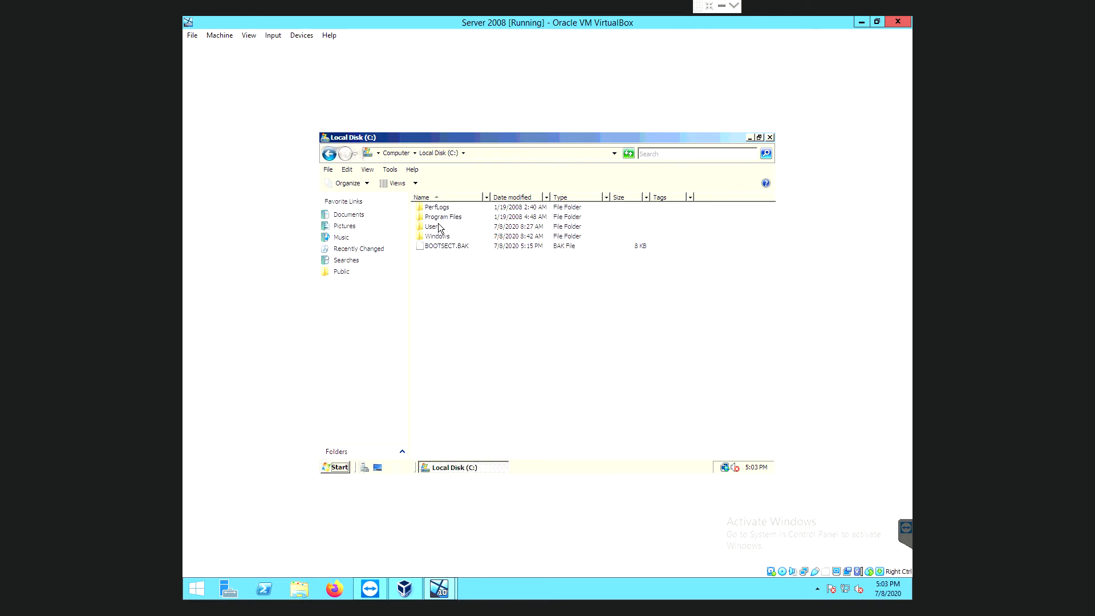
right_click(466, 311)
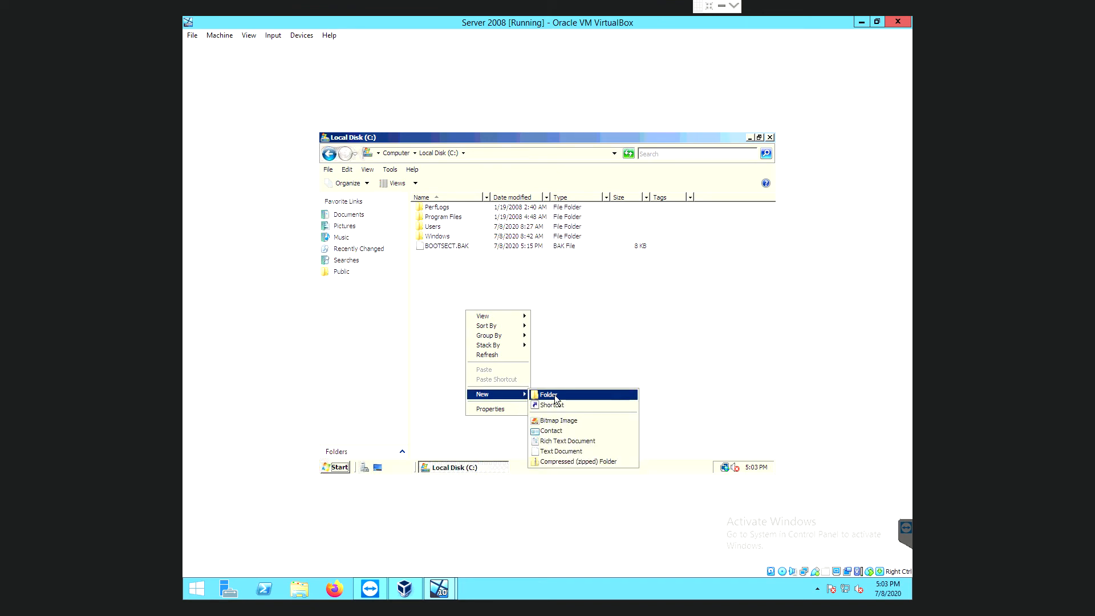
left_click(555, 395)
key("BackSpace")
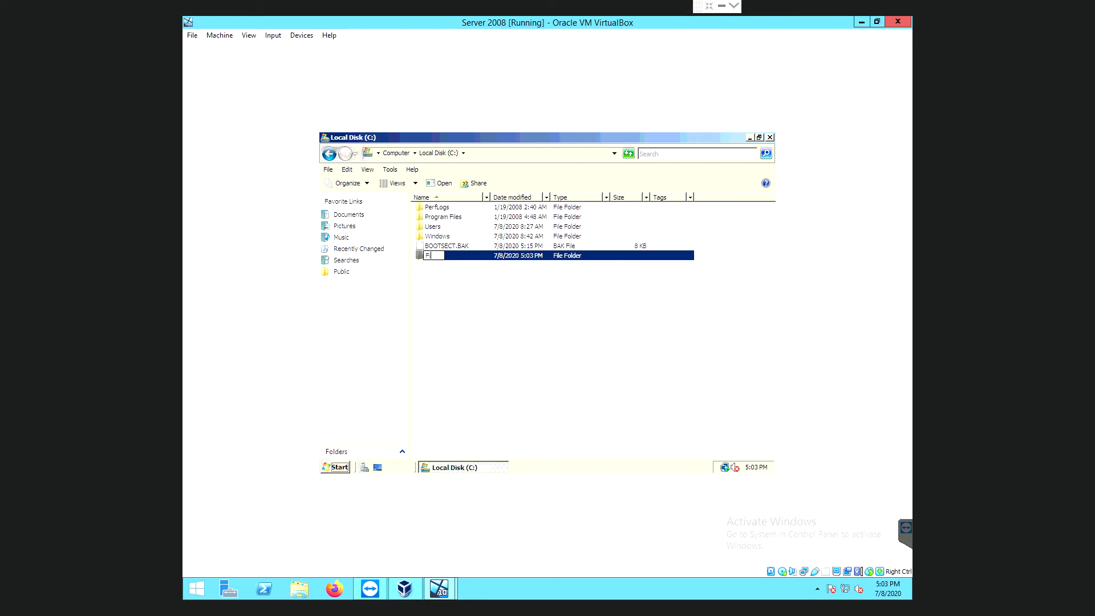
type("Files")
left_click(490, 344)
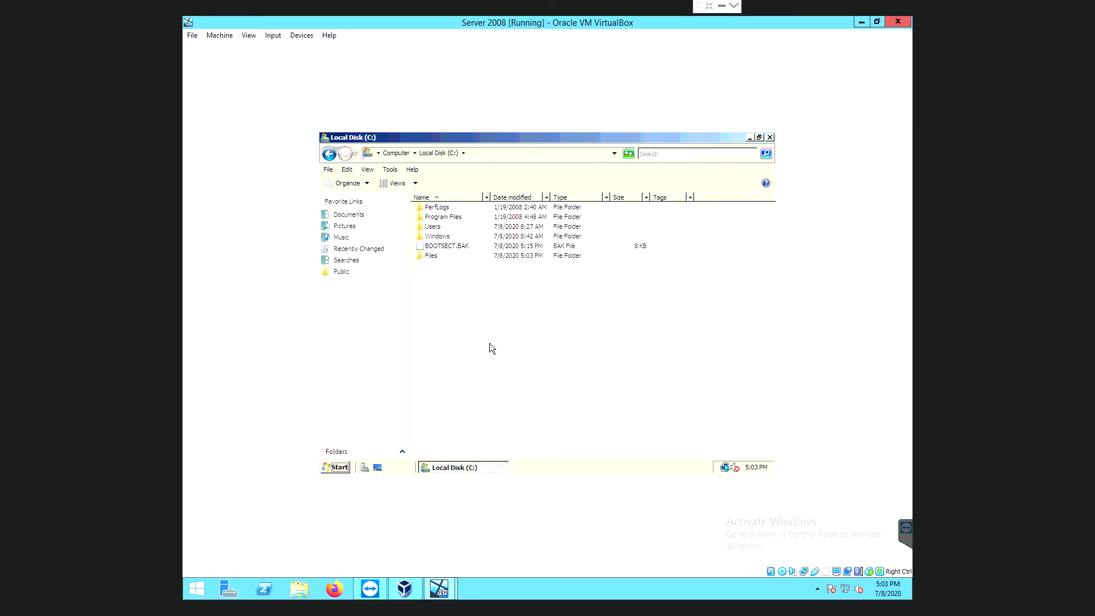
right_click(432, 259)
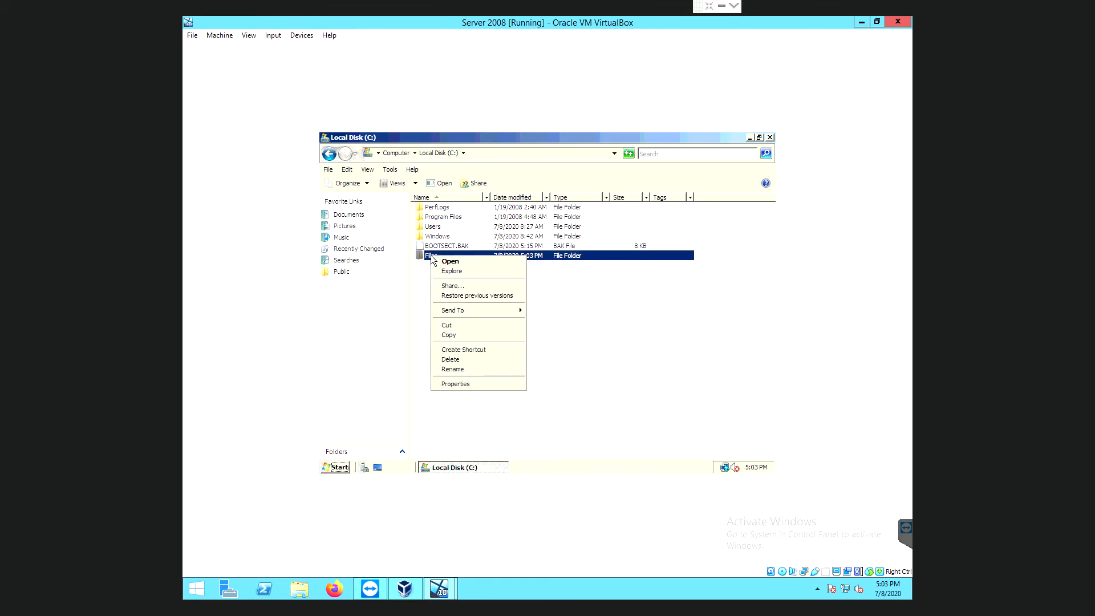
Turn on 'Share this folder' in the Files folder's Advanced Sharing settings.
left_click(451, 384)
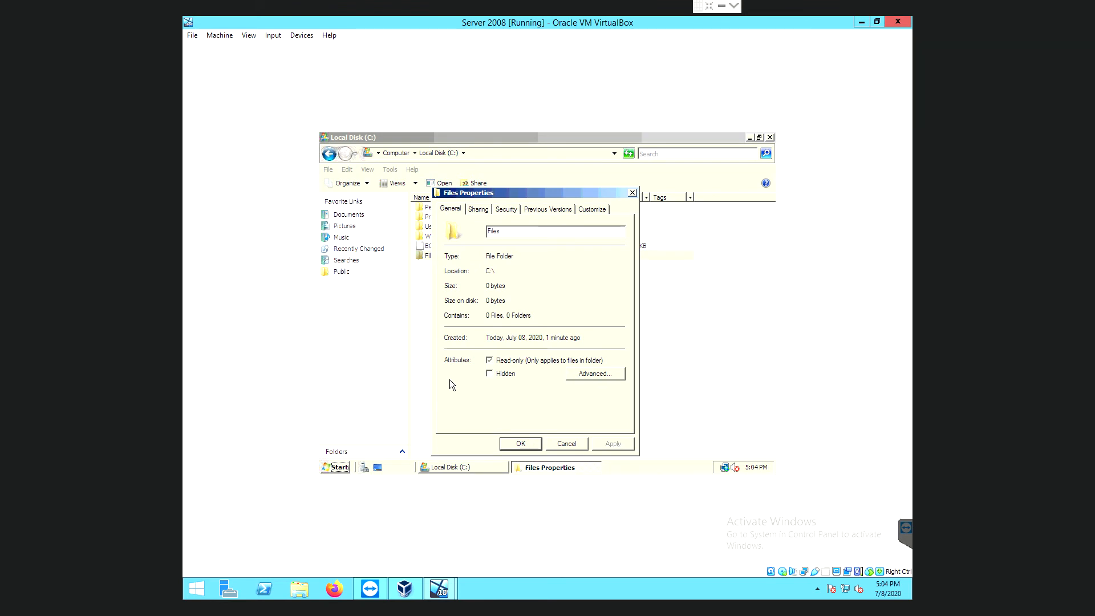
left_click(480, 208)
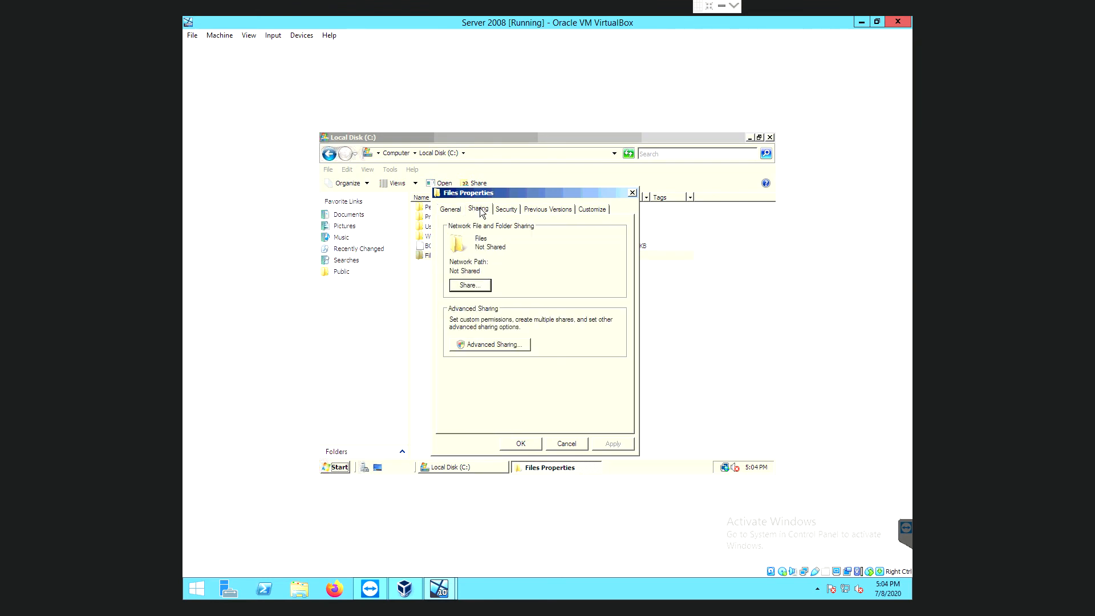
left_click(508, 346)
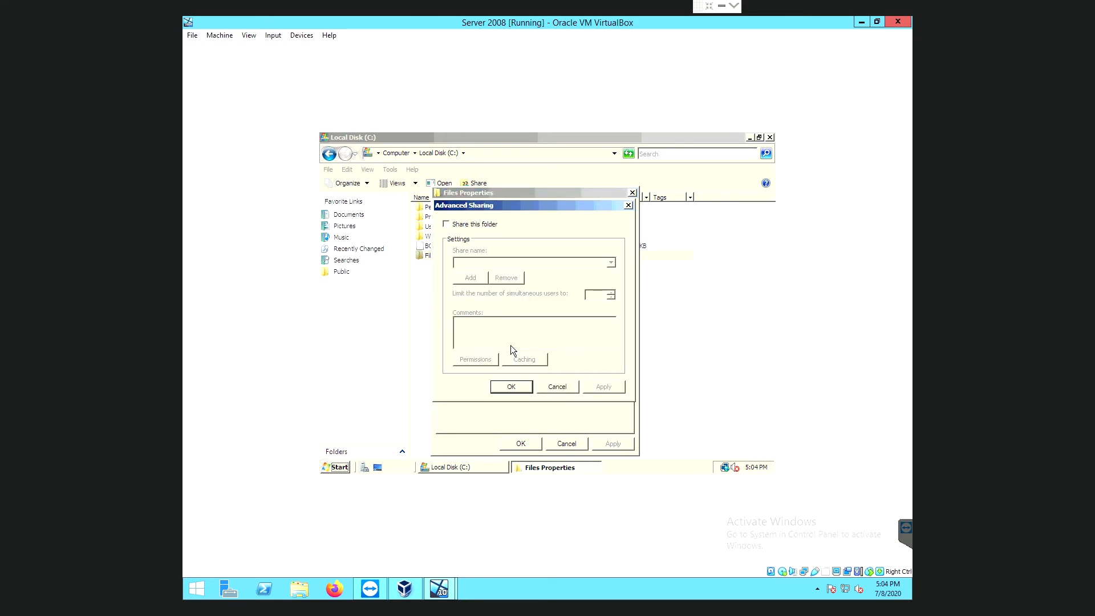
left_click(447, 224)
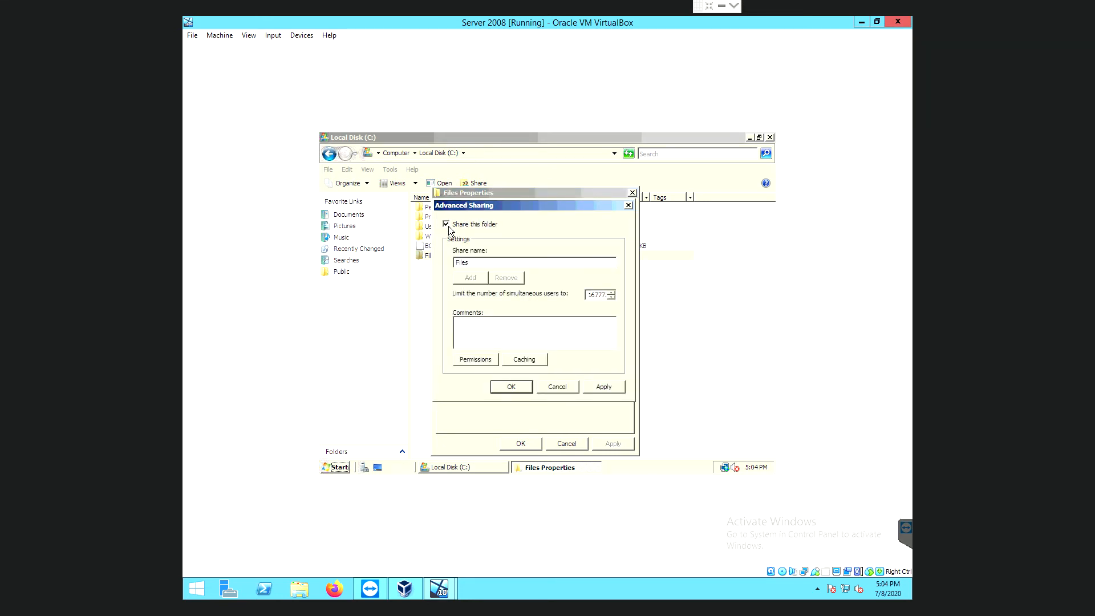
In share permissions, remove Everyone and add the domain user instead.
left_click(478, 362)
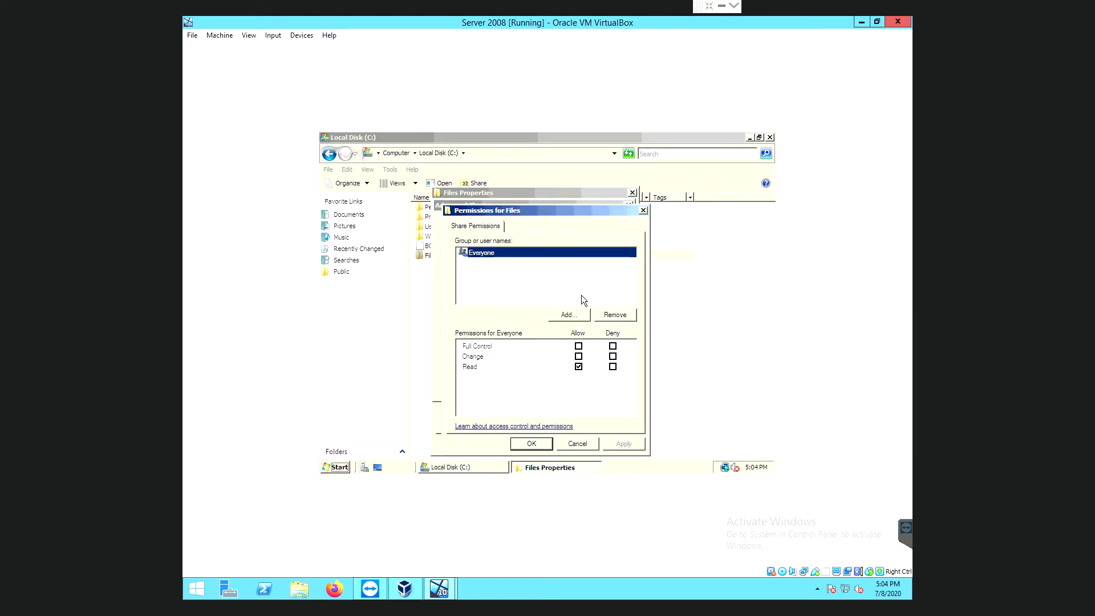
left_click(630, 317)
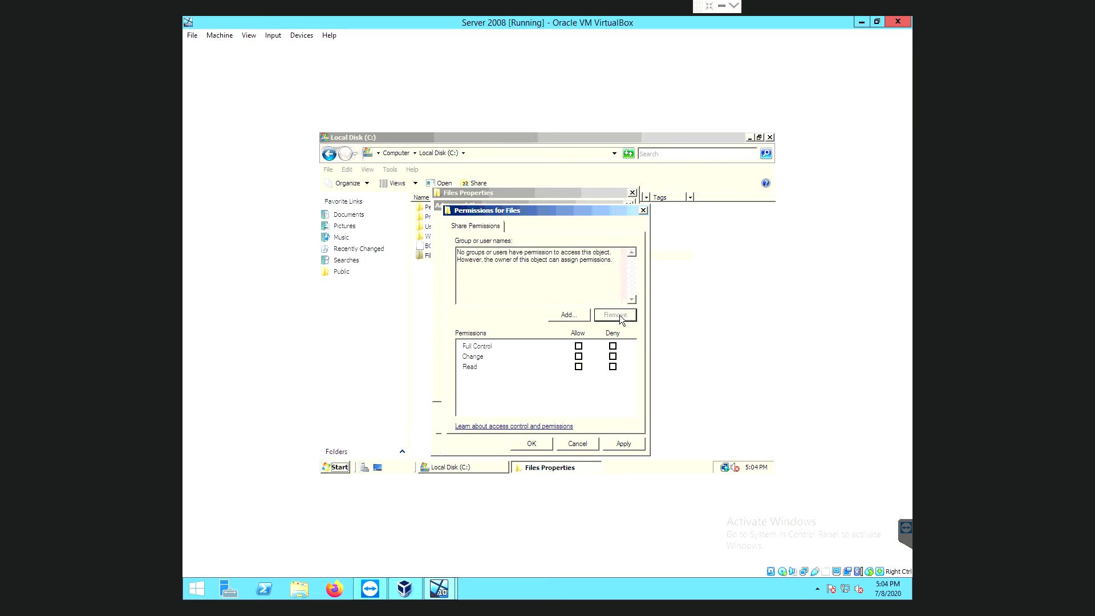
left_click(569, 316)
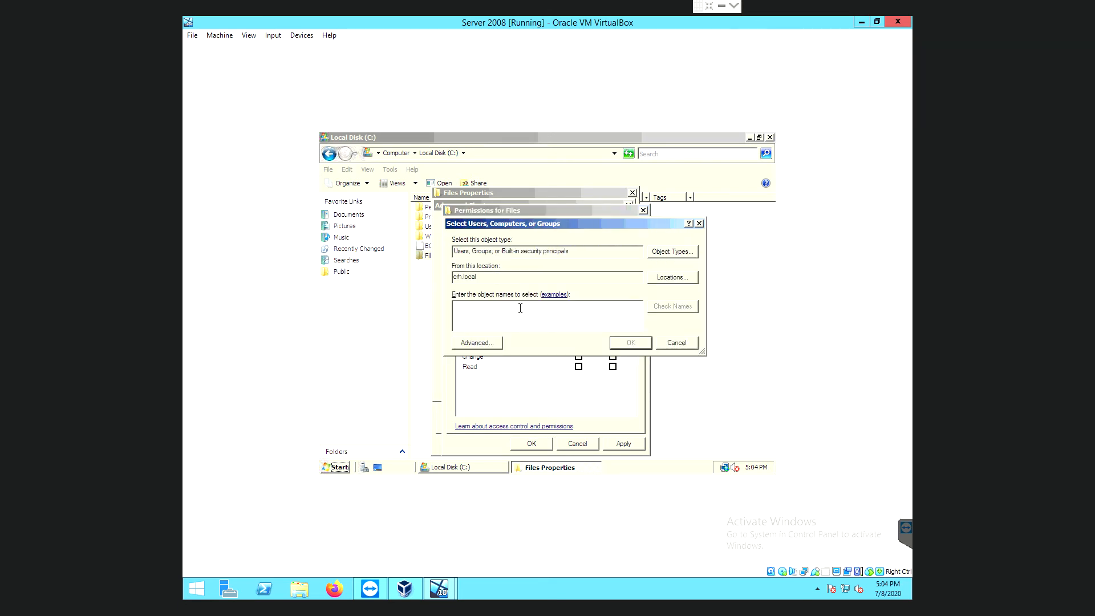
left_click(675, 308)
left_click(622, 344)
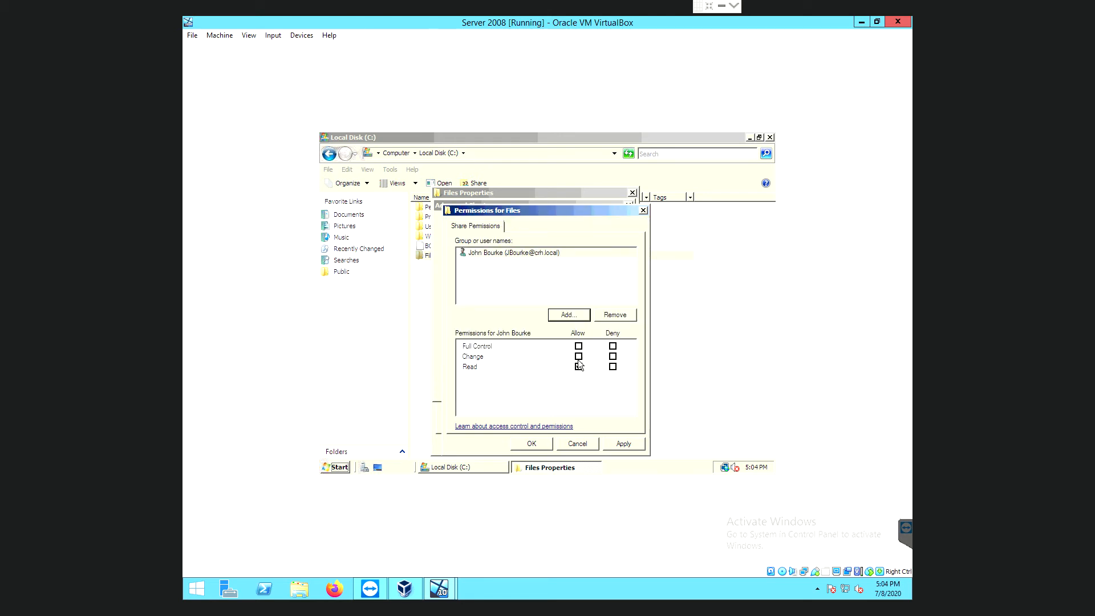
Allow the domain user Full Control and apply the share and advanced sharing settings.
left_click(578, 356)
left_click(578, 346)
left_click(627, 445)
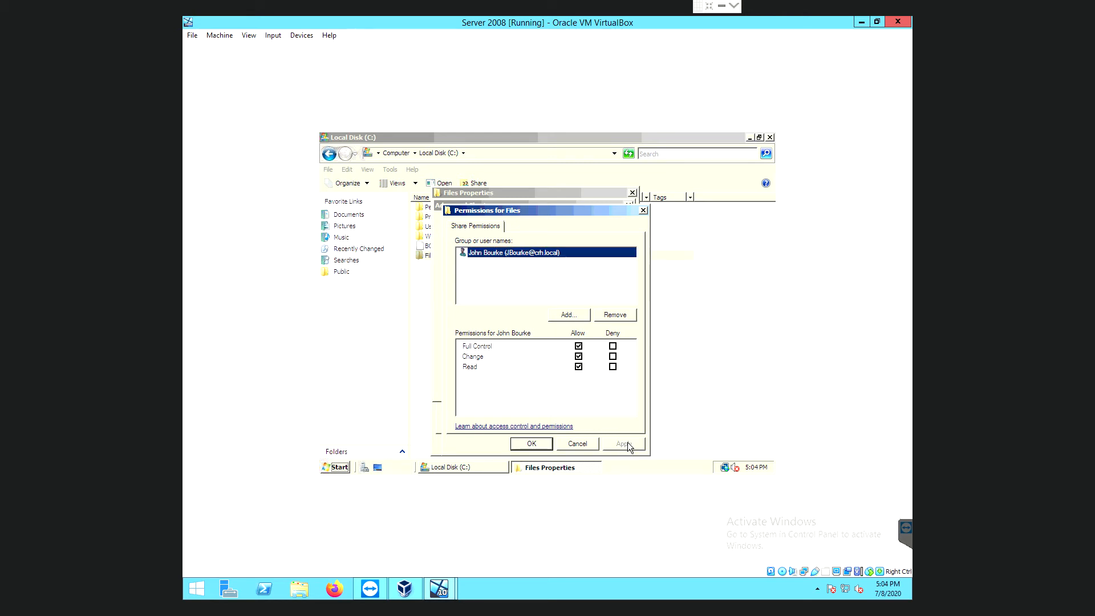
left_click(523, 445)
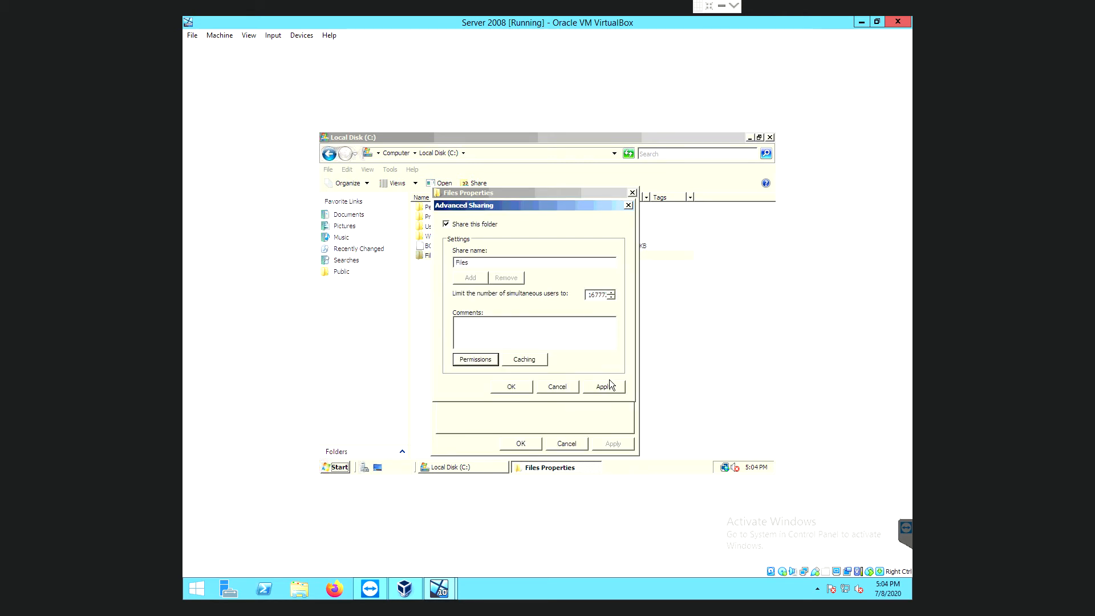
left_click(608, 385)
left_click(511, 387)
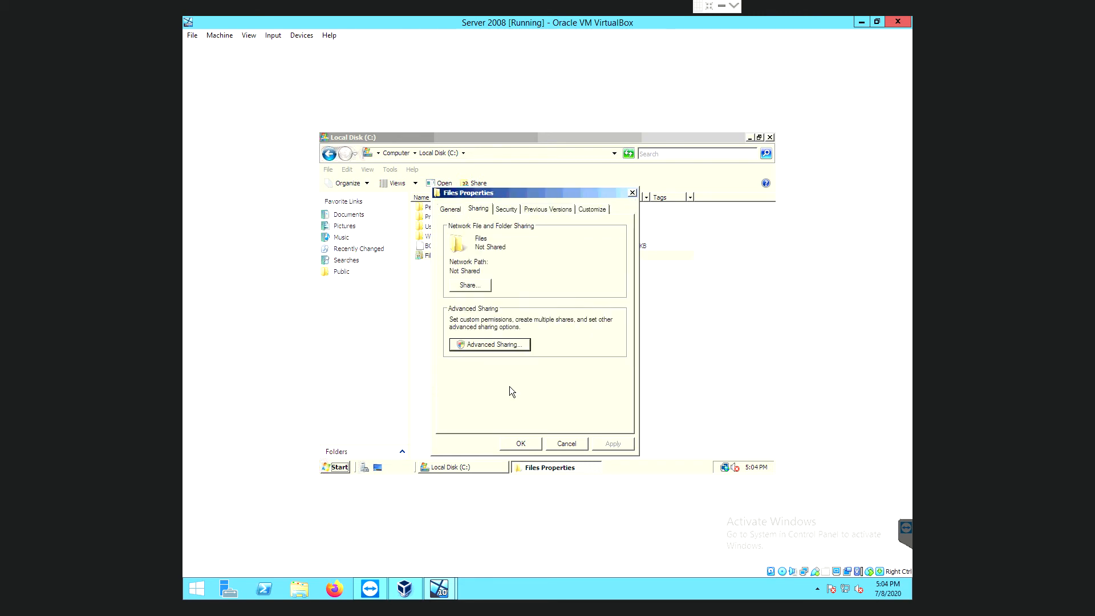
Share Files with the domain user as Co-owner, then close Files Properties and Local Disk (C:).
left_click(470, 285)
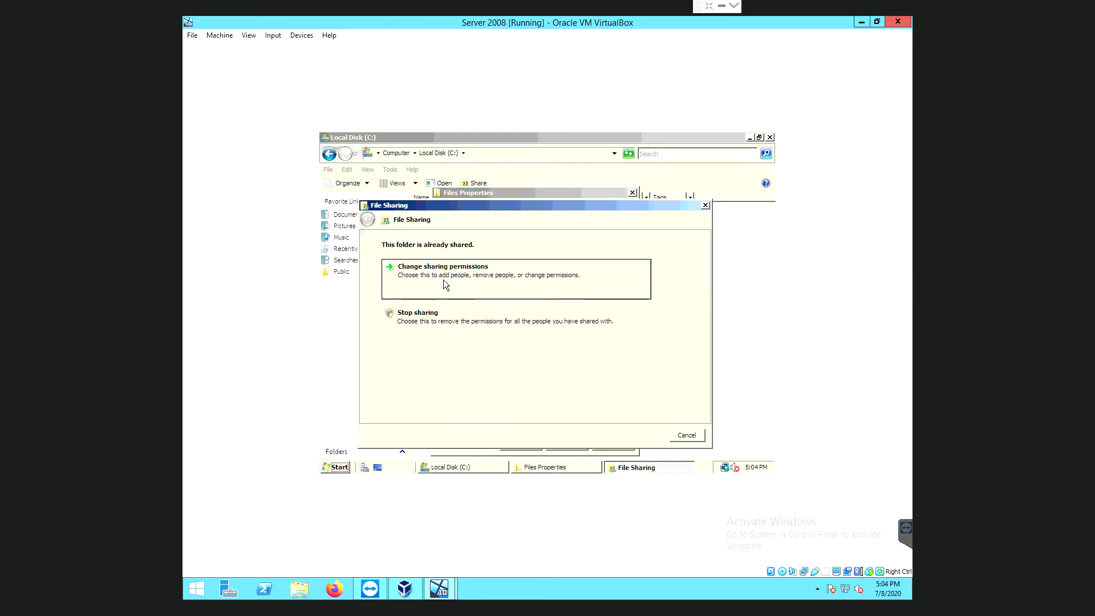
left_click(443, 279)
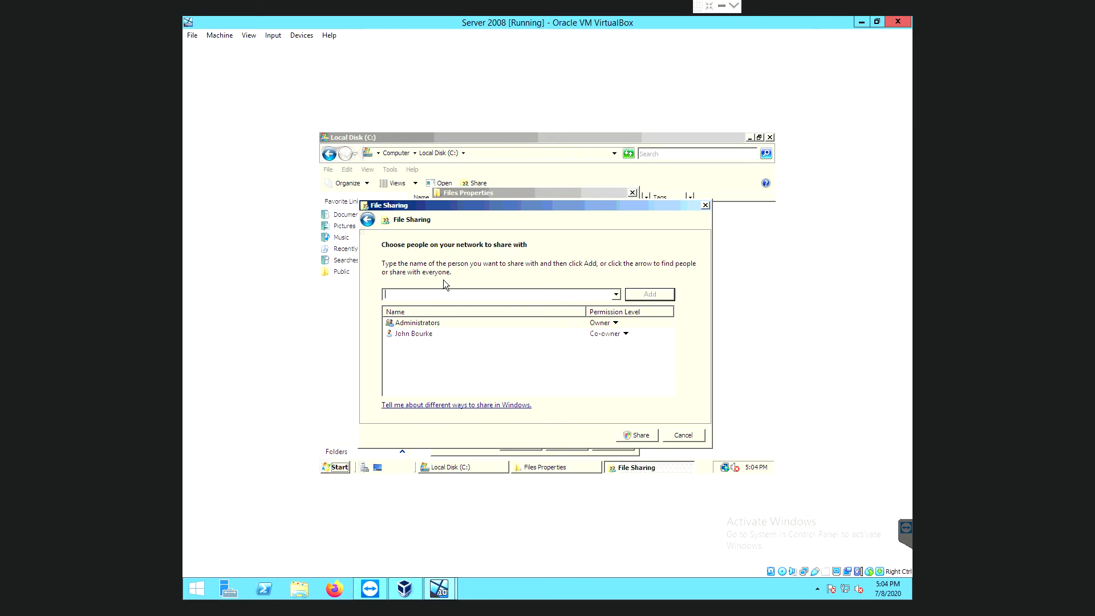
left_click(421, 333)
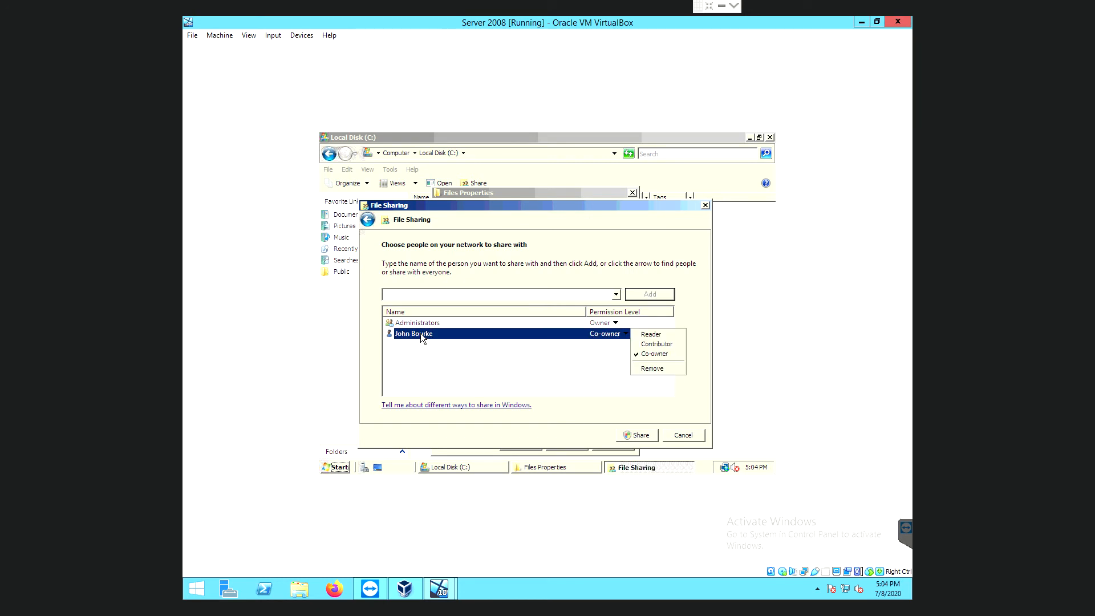
left_click(655, 355)
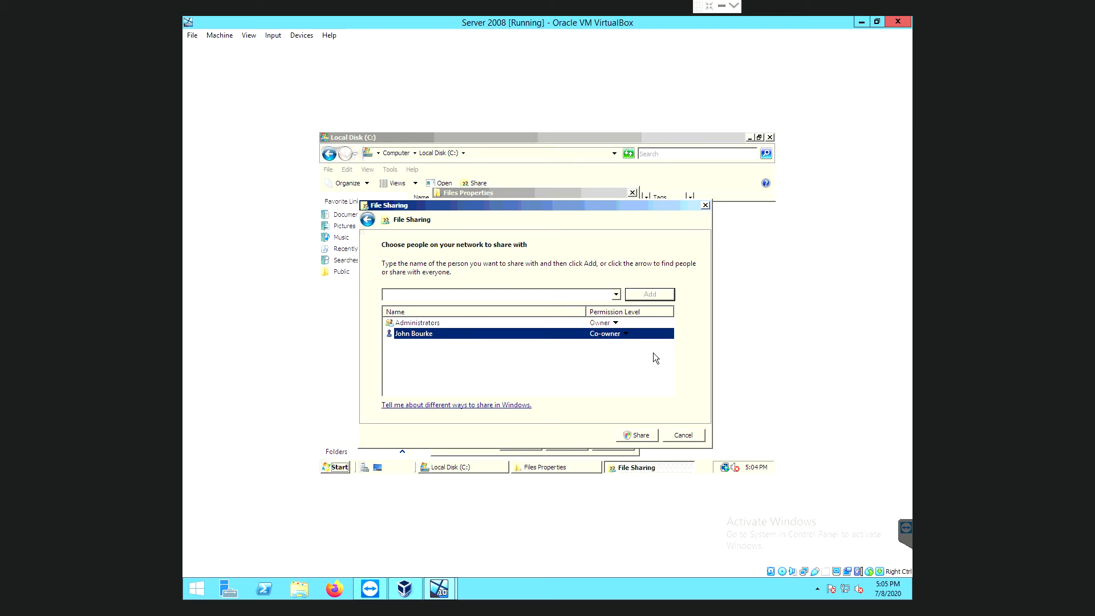
left_click(637, 436)
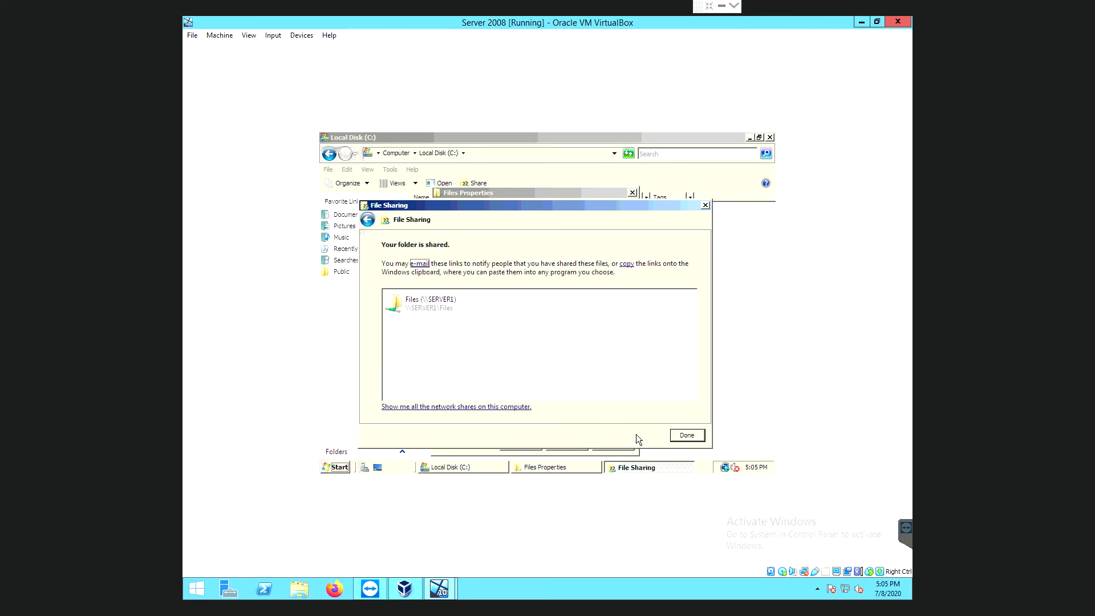
left_click(695, 436)
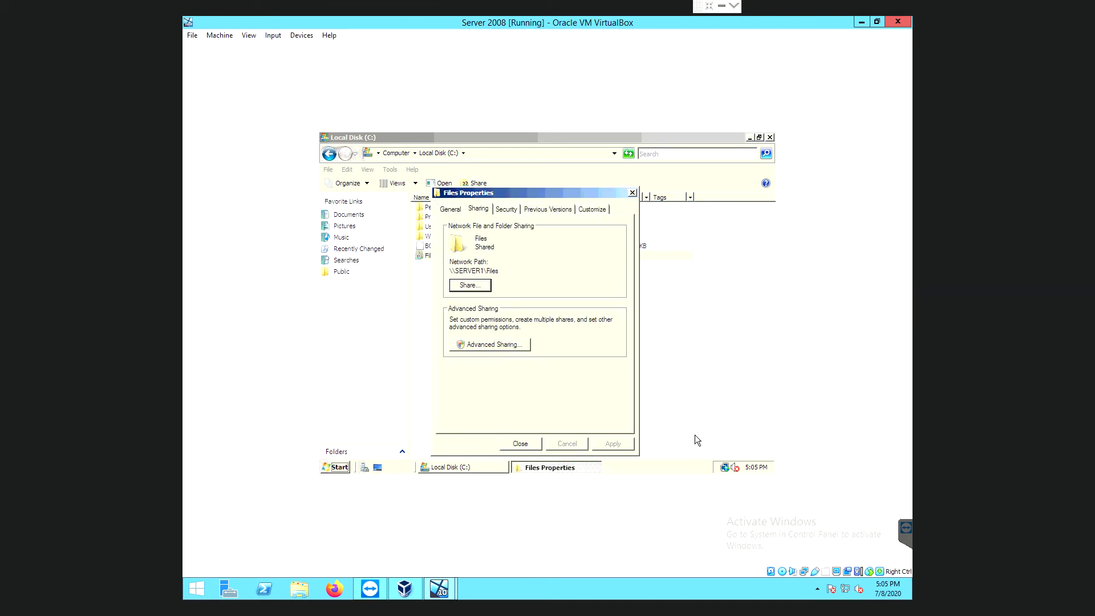
left_click(519, 448)
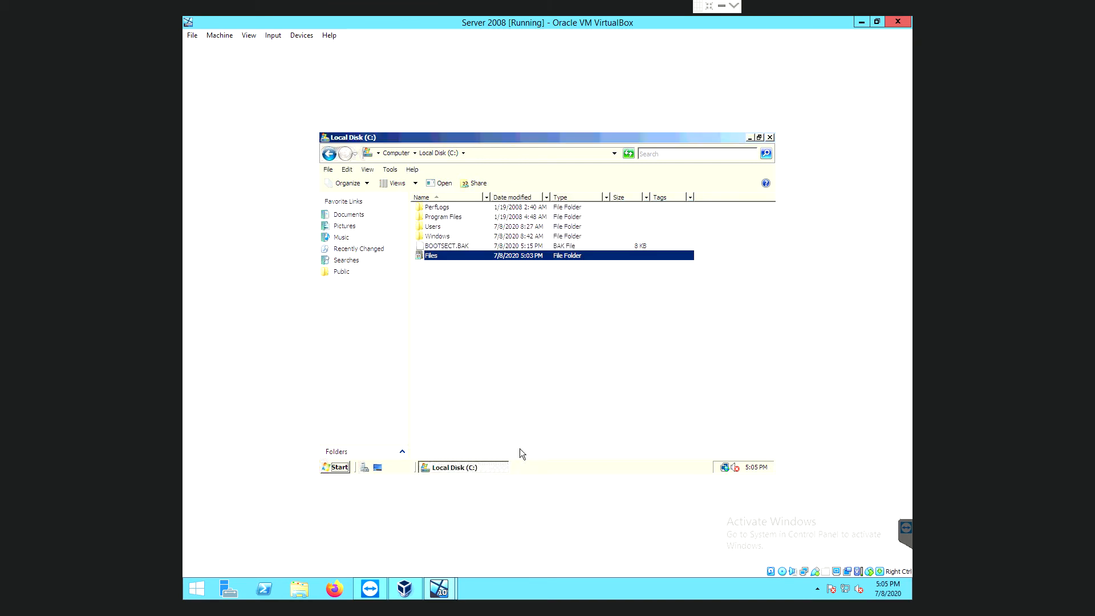
left_click(768, 138)
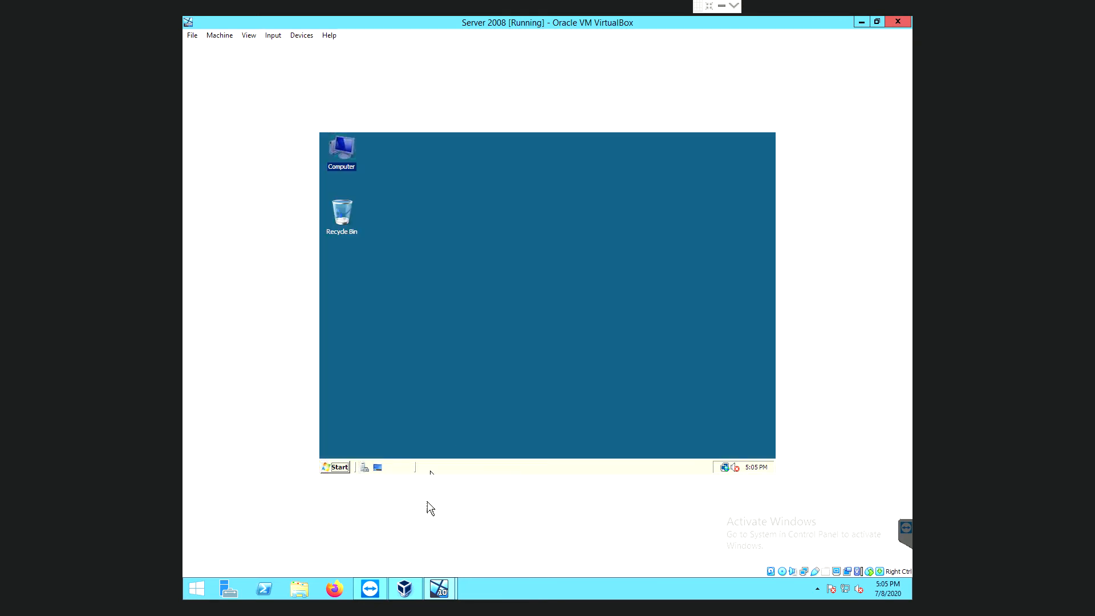
Minimize the Server 2008 VM and VirtualBox Manager, and bring up the Windows 10 pro VM.
left_click(866, 25)
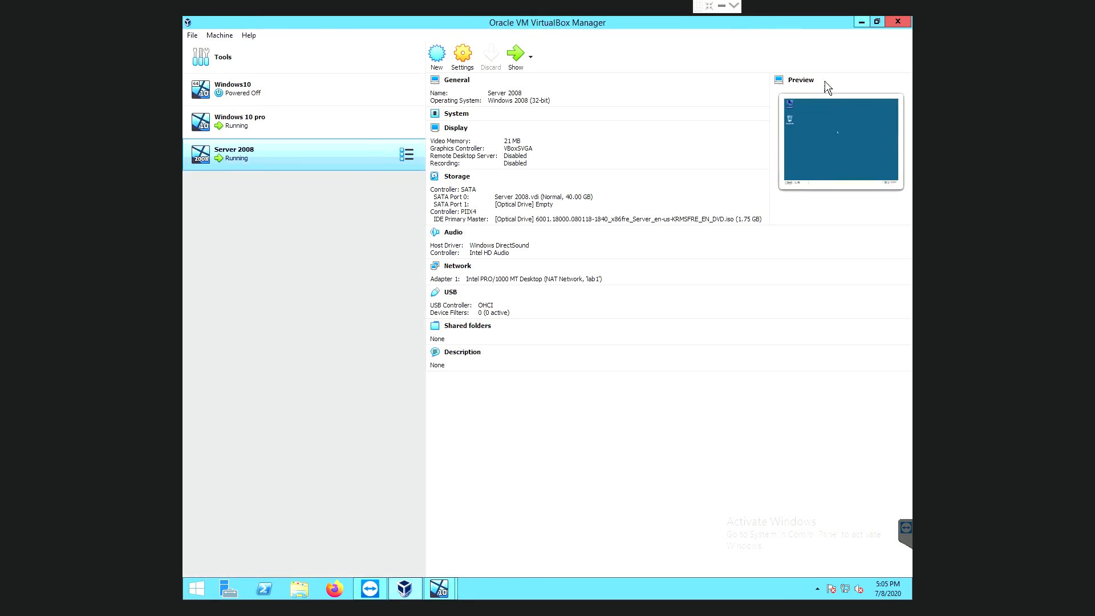
left_click(861, 22)
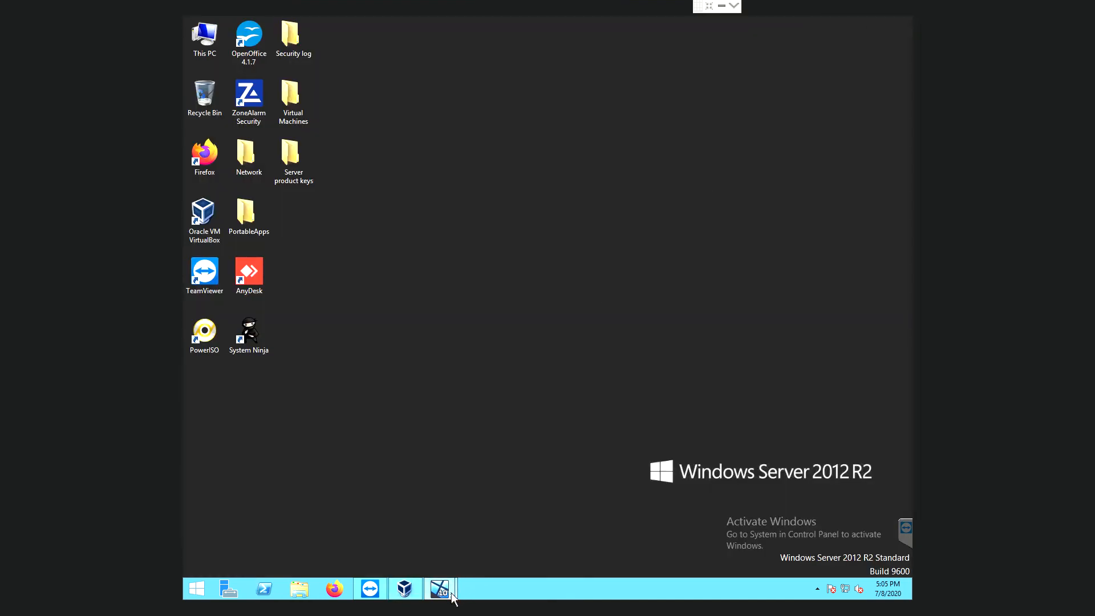
mouse_move(439, 591)
left_click(406, 533)
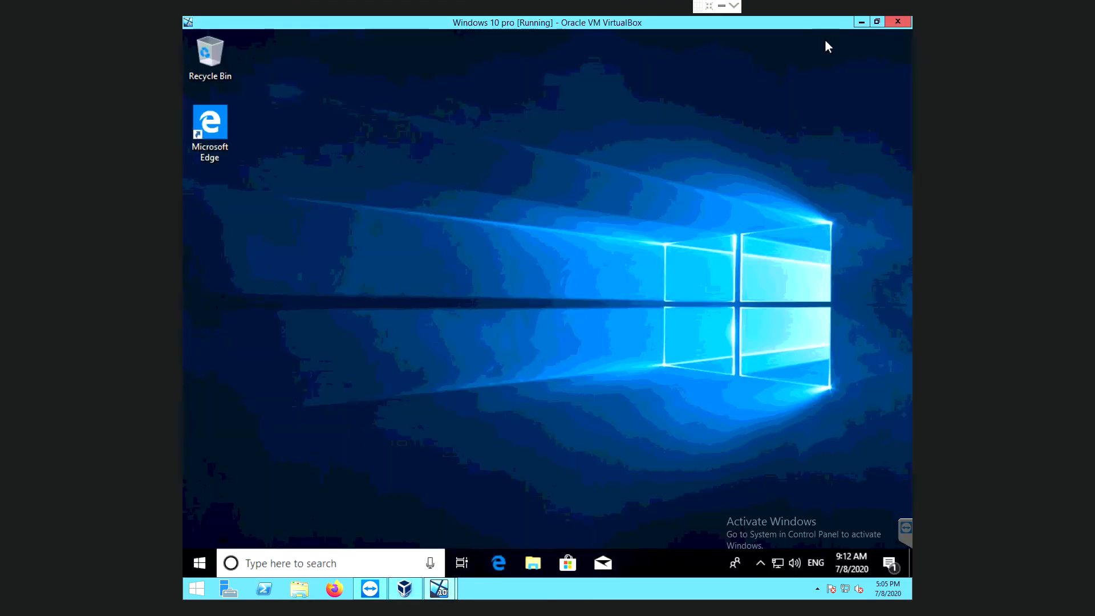
Browse to \\192.168.0.22 from Windows search, open the empty Files share, and return to the share list.
left_click(281, 564)
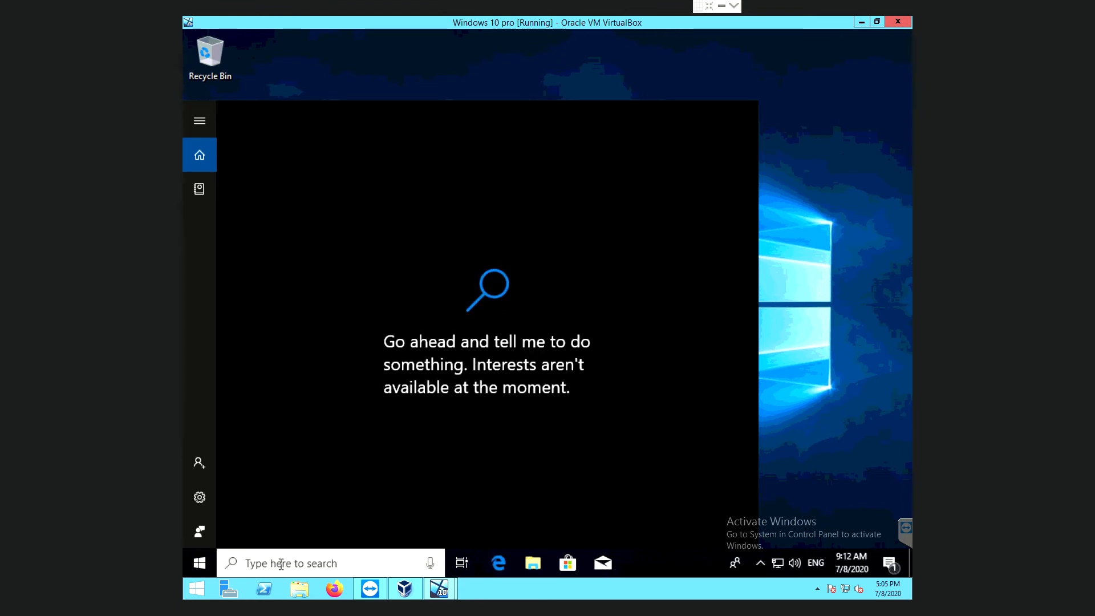
type("\\\\")
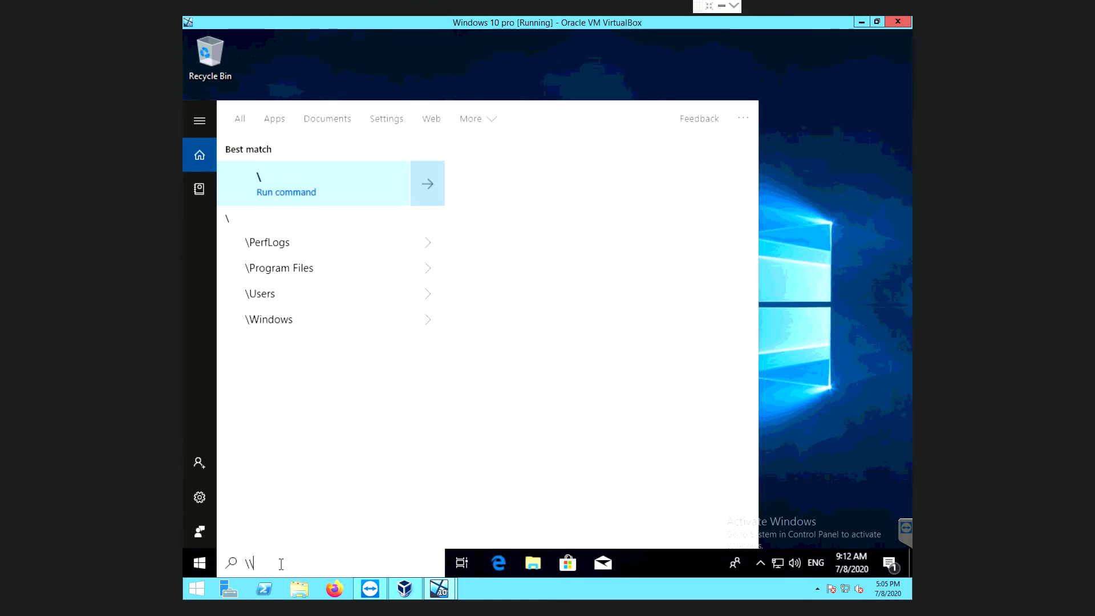
type("192")
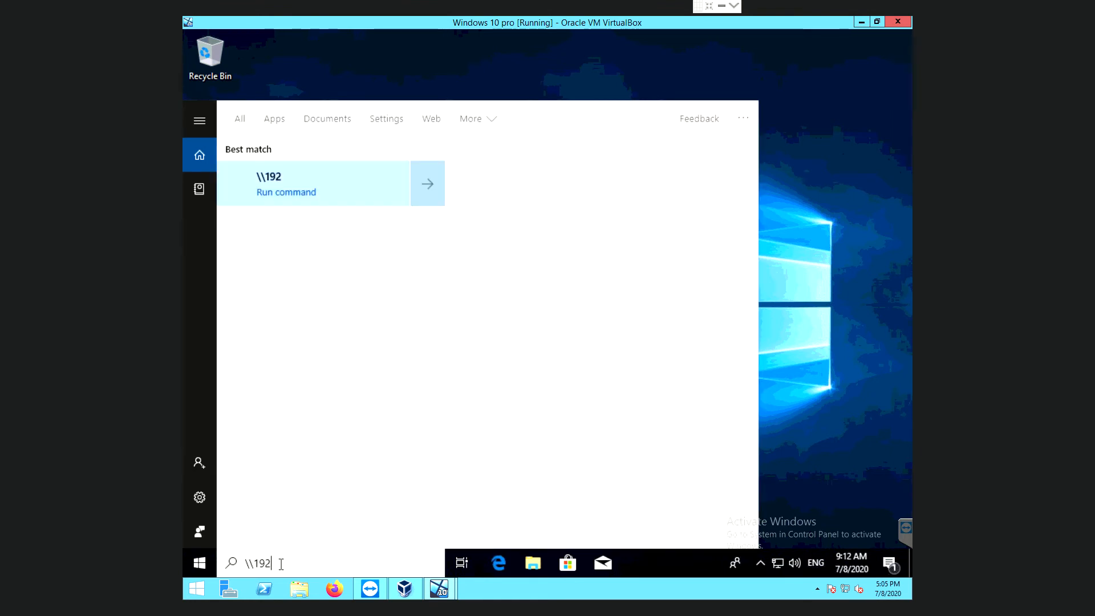
type(".168")
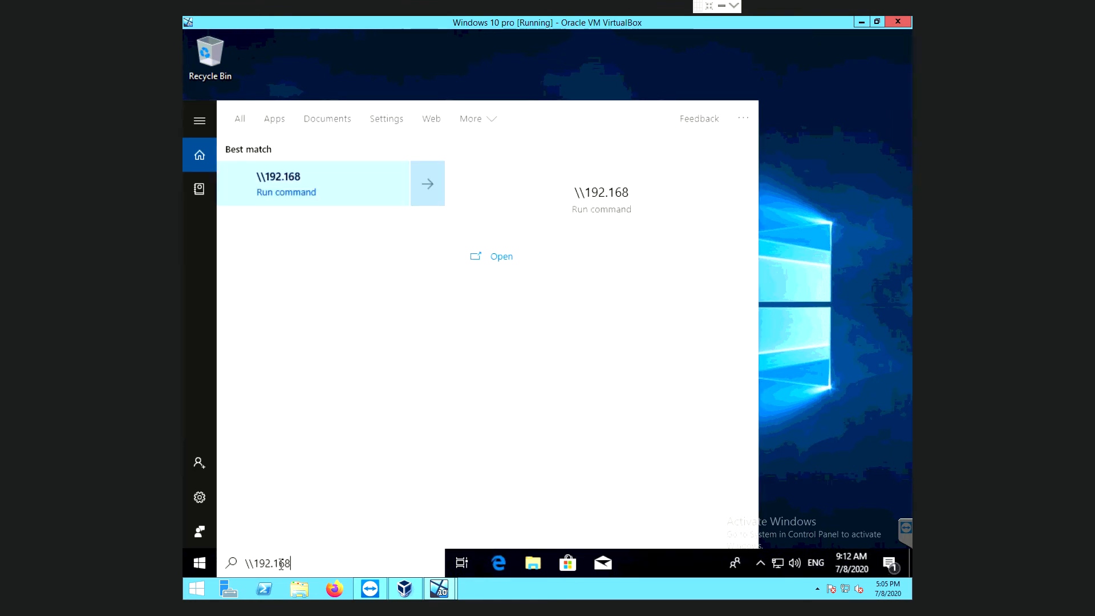
type(".0.")
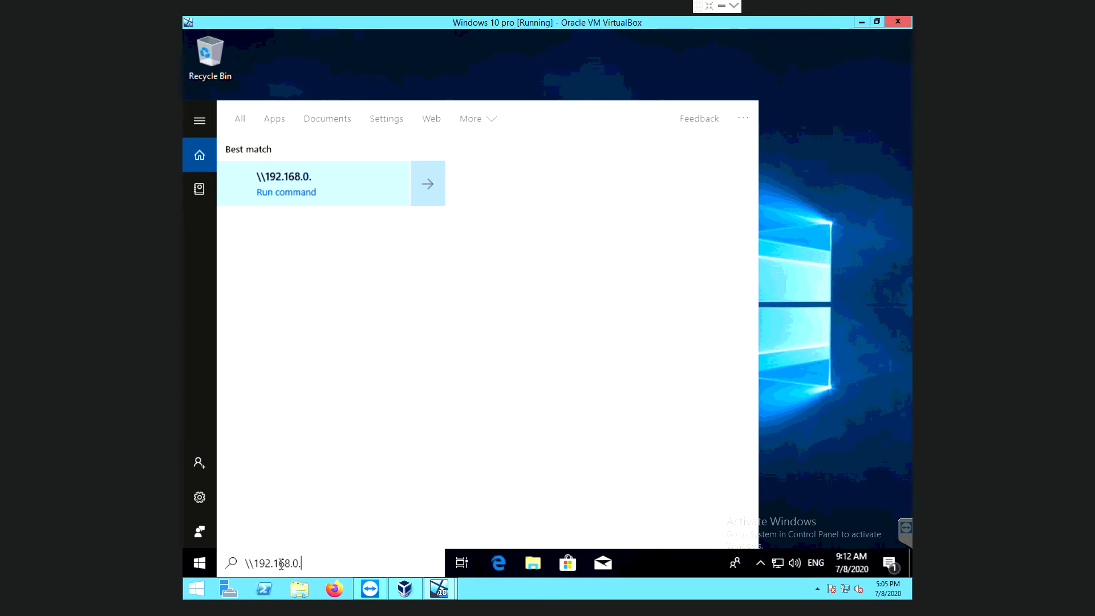
type("22")
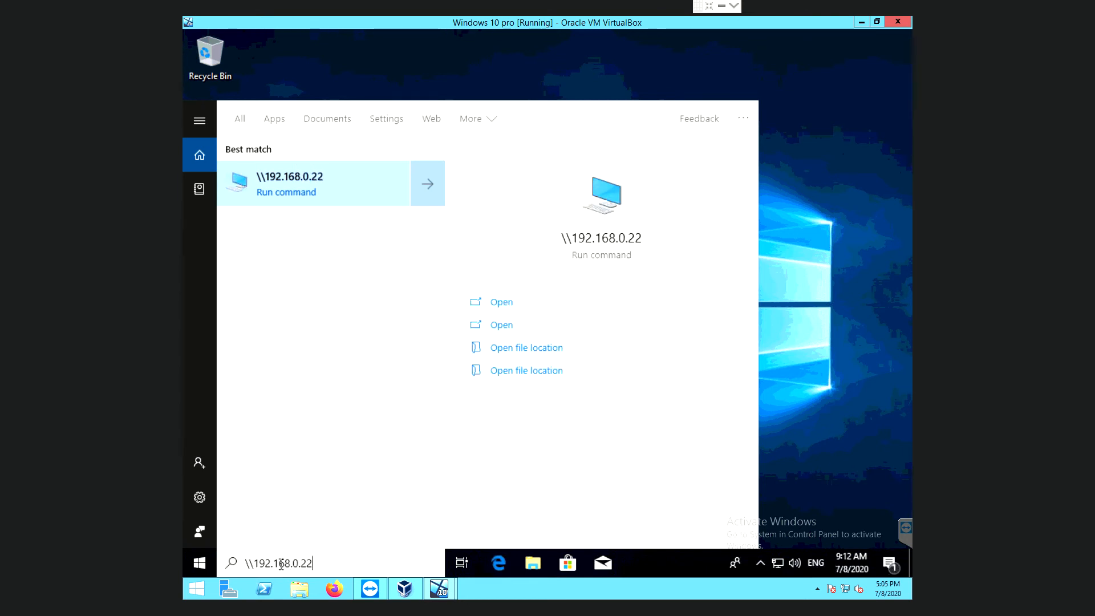
key("Return")
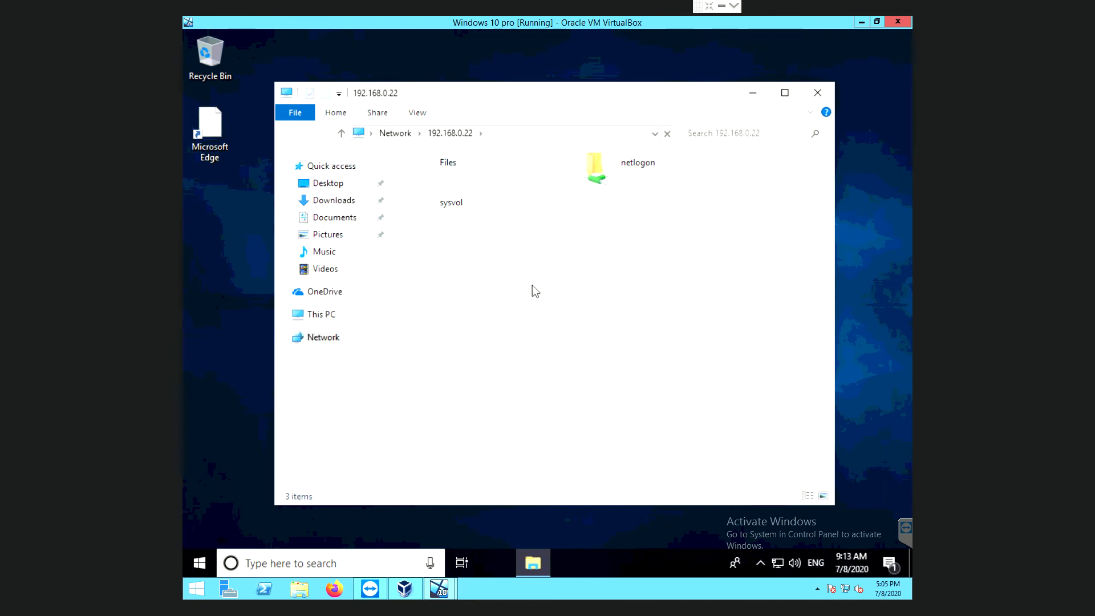
double_click(449, 170)
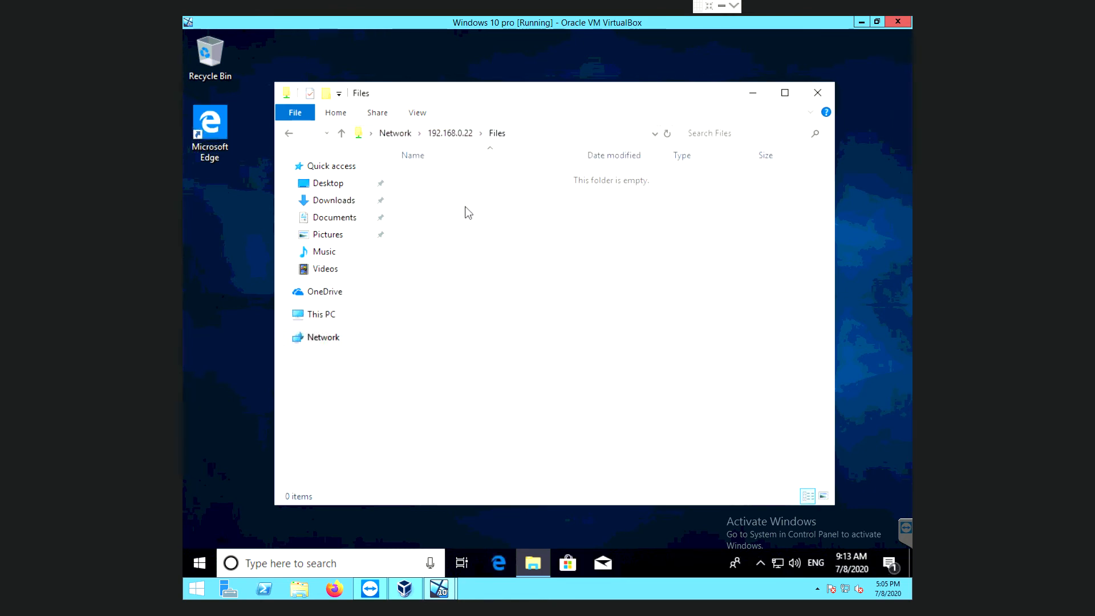
left_click(289, 131)
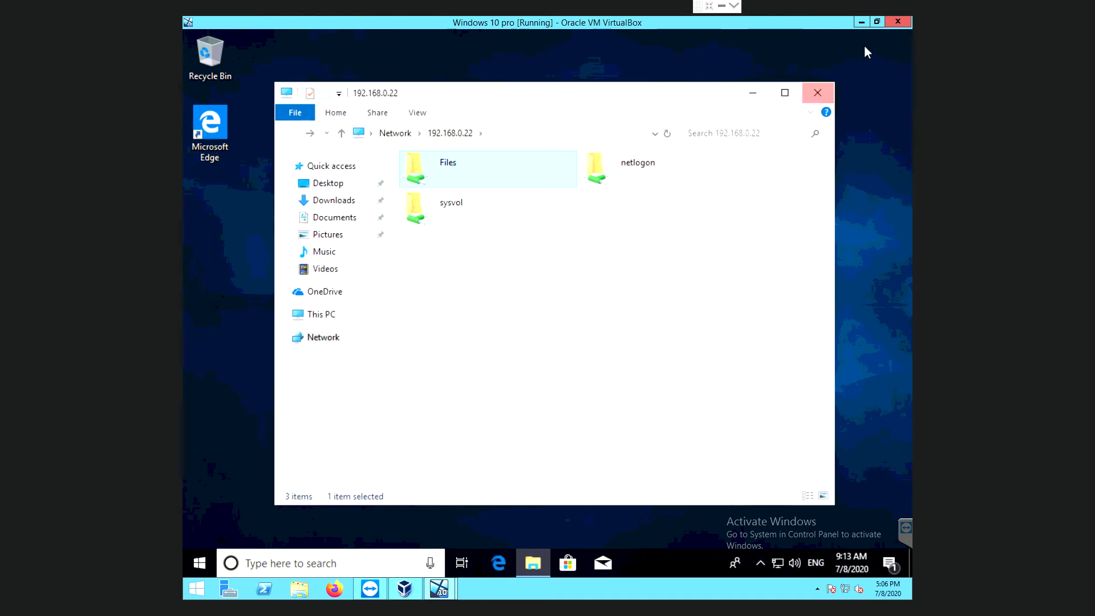
Minimize the Windows 10 pro VM and restore the Server 2008 VM window.
left_click(863, 23)
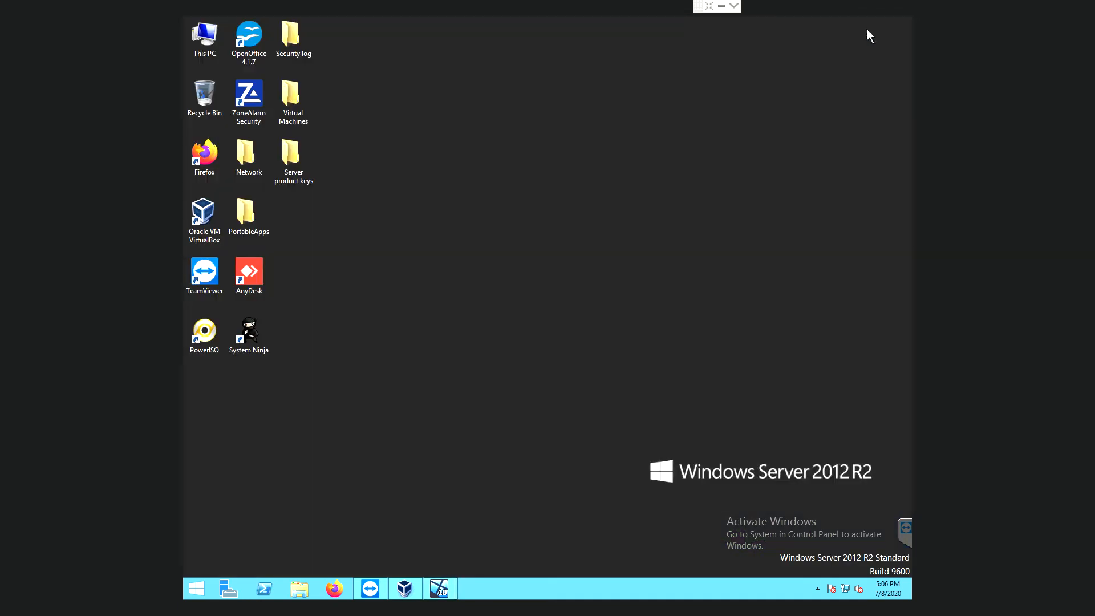
mouse_move(446, 593)
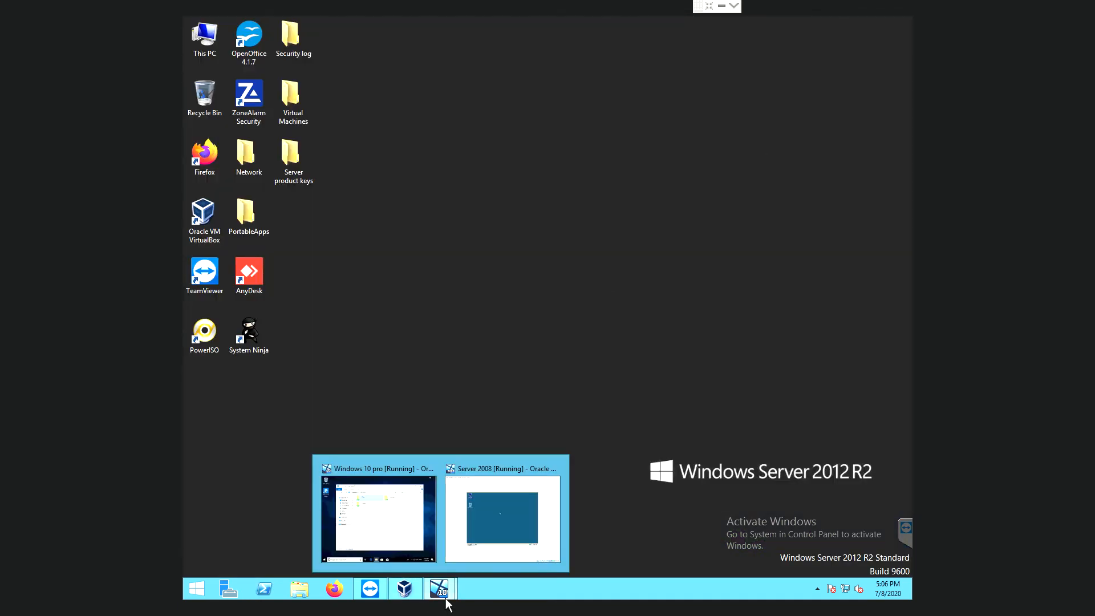
left_click(504, 529)
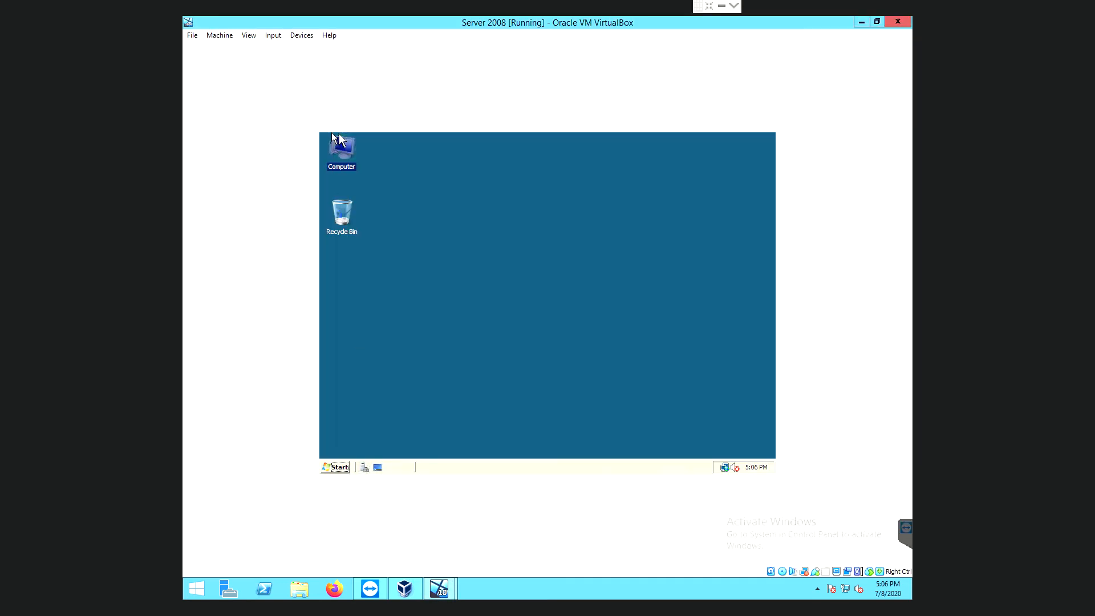
Open the share permissions of the Files folder on Local Disk (C:) through Advanced Sharing.
double_click(340, 151)
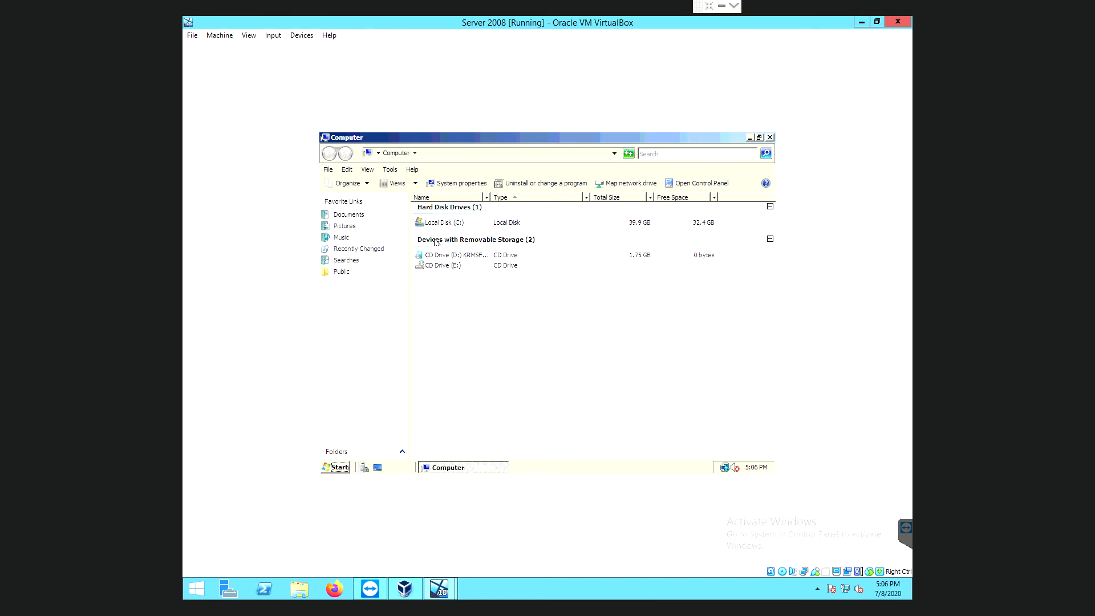
double_click(447, 224)
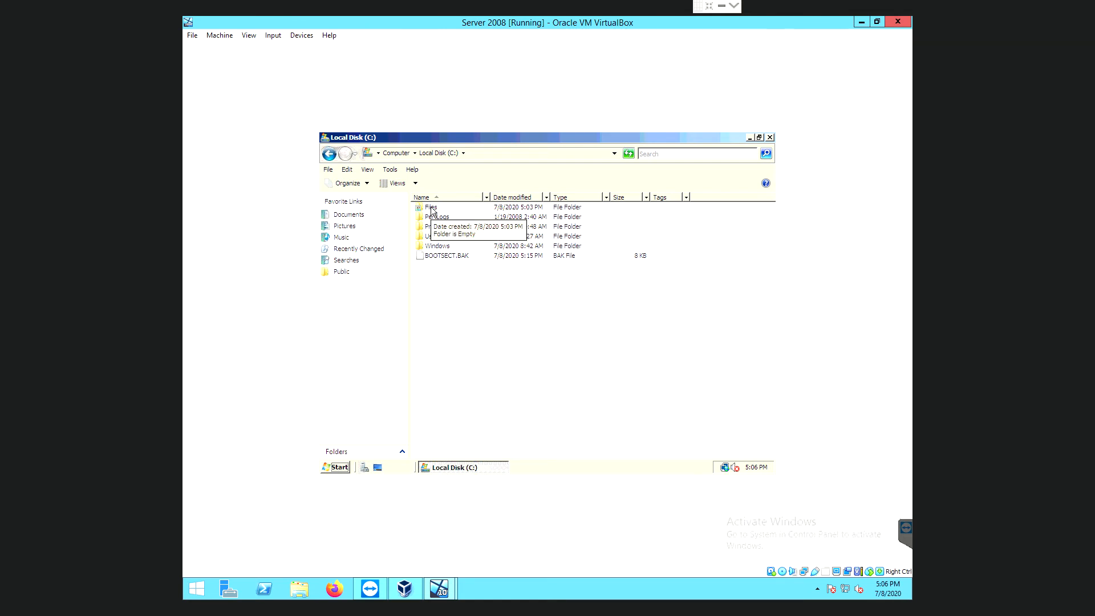
right_click(431, 207)
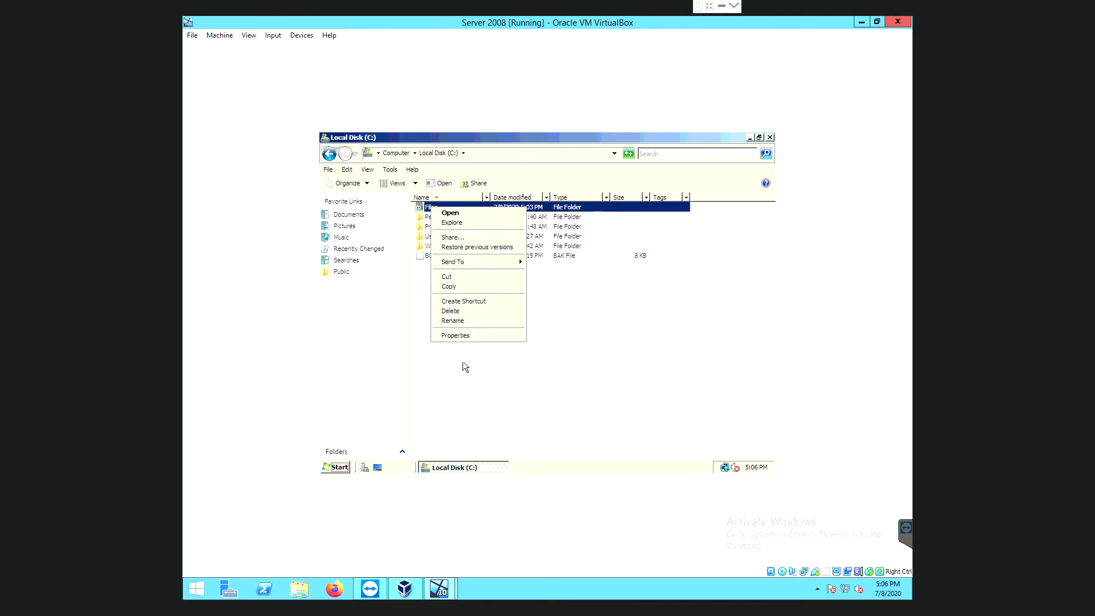
left_click(463, 337)
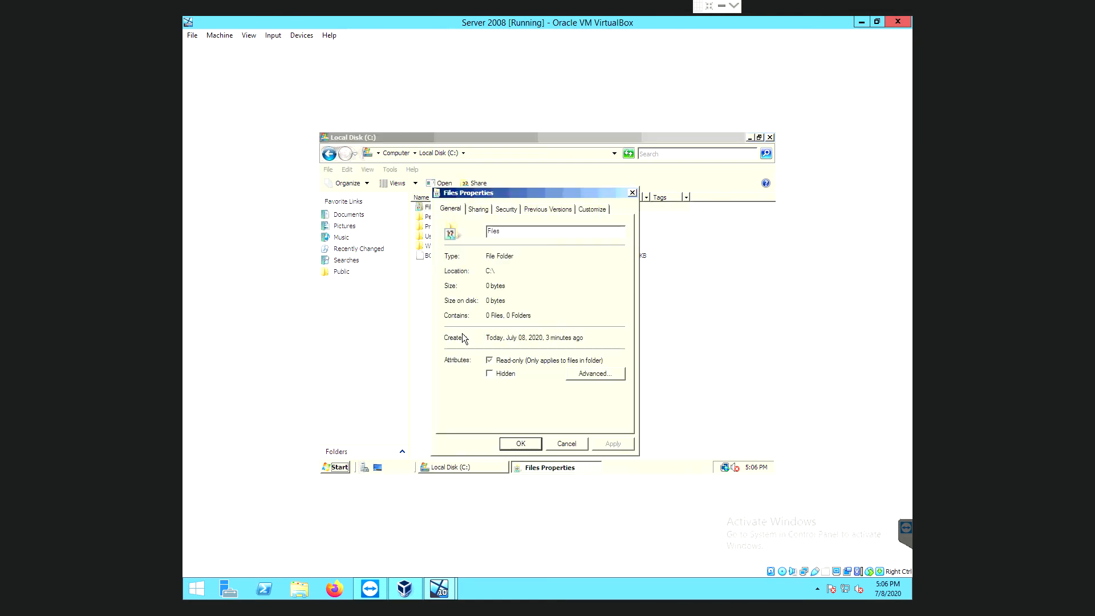
left_click(478, 210)
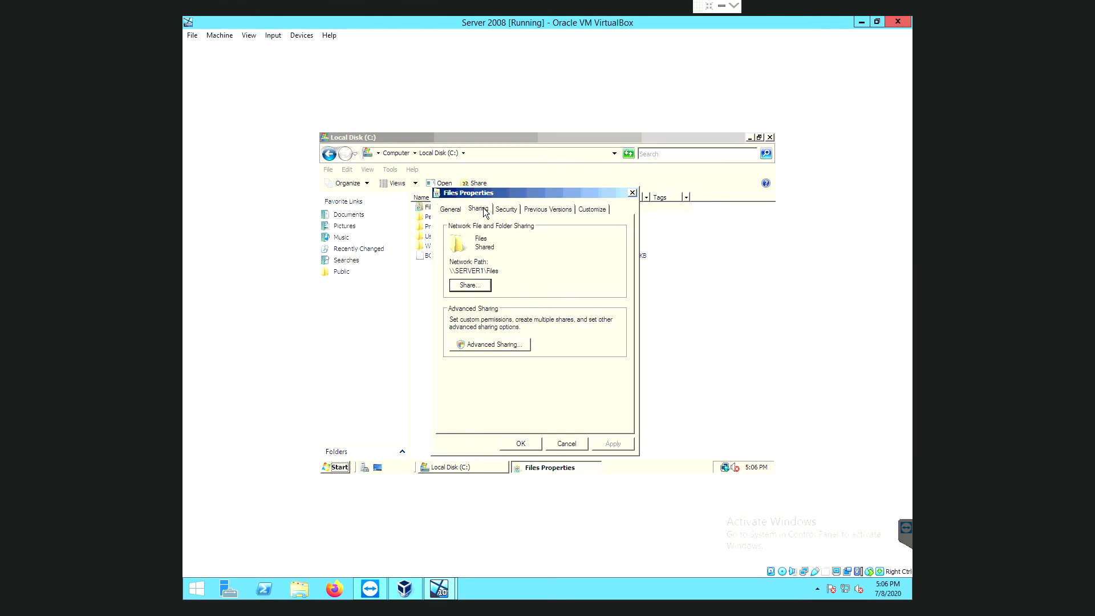
left_click(493, 345)
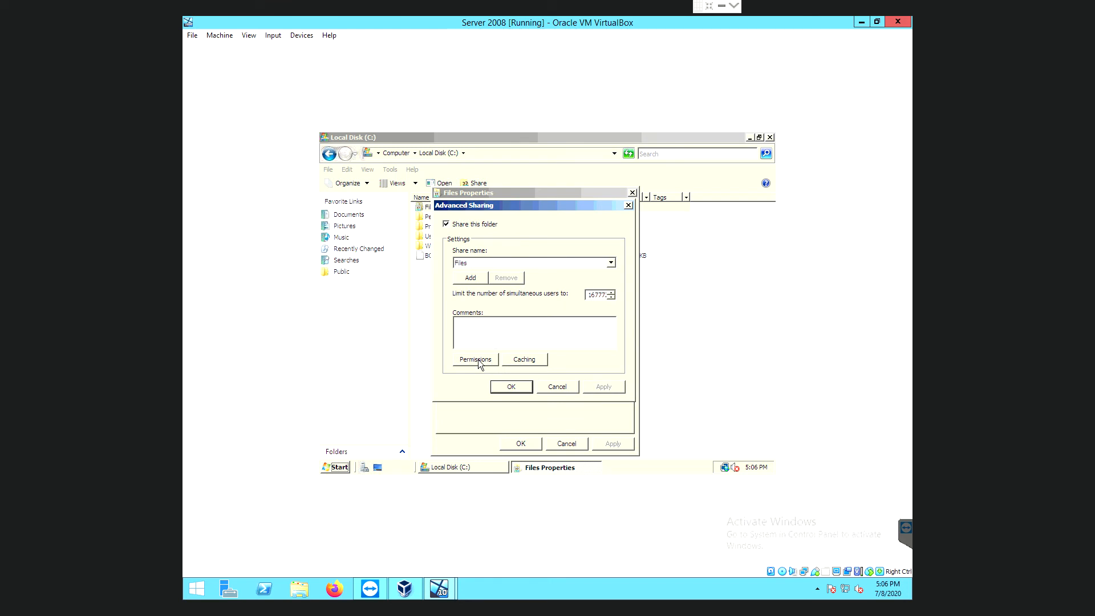
left_click(478, 364)
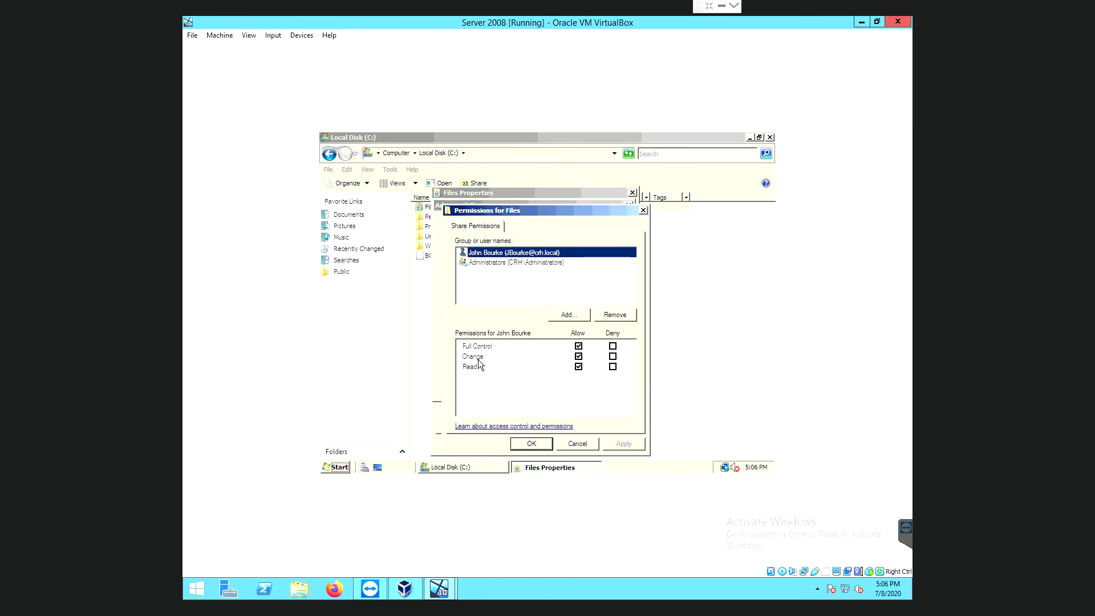
Deny the domain user Full Control on the Files share and accept the deny warning.
left_click(613, 347)
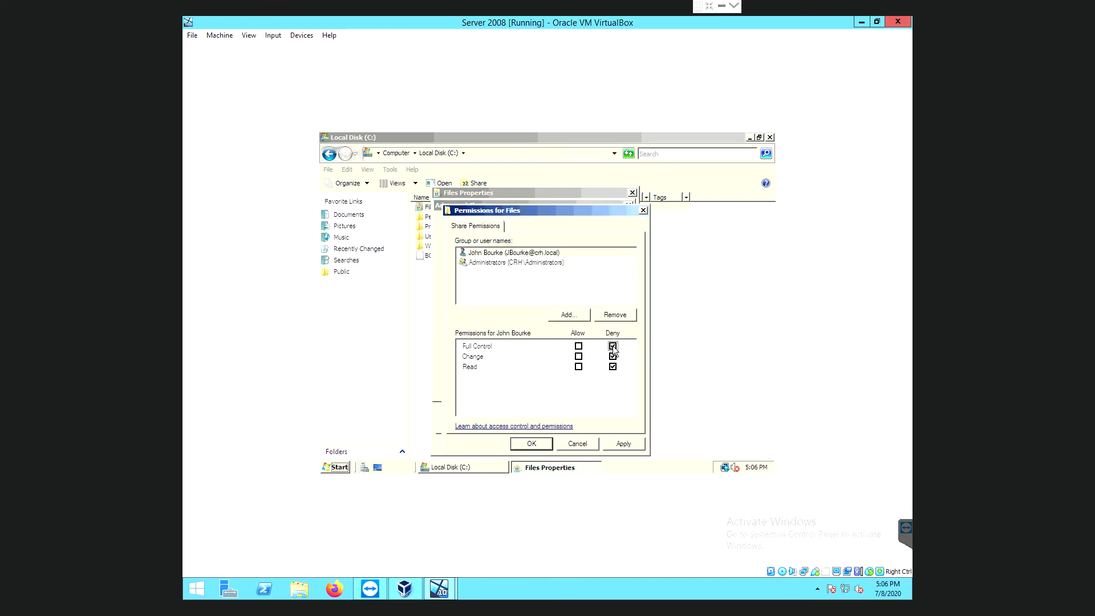
left_click(624, 443)
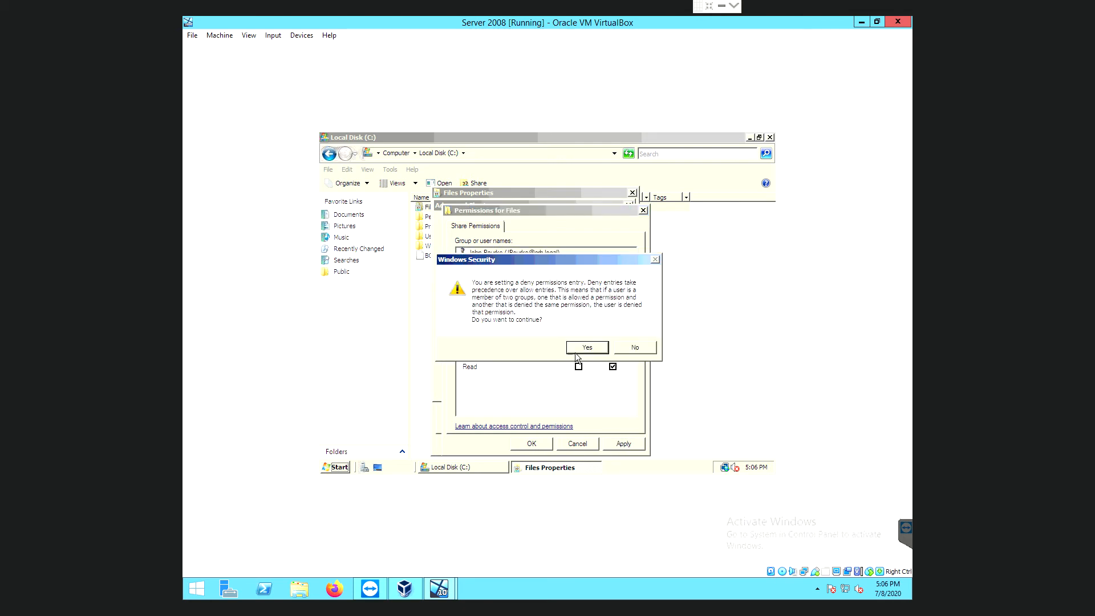
left_click(586, 348)
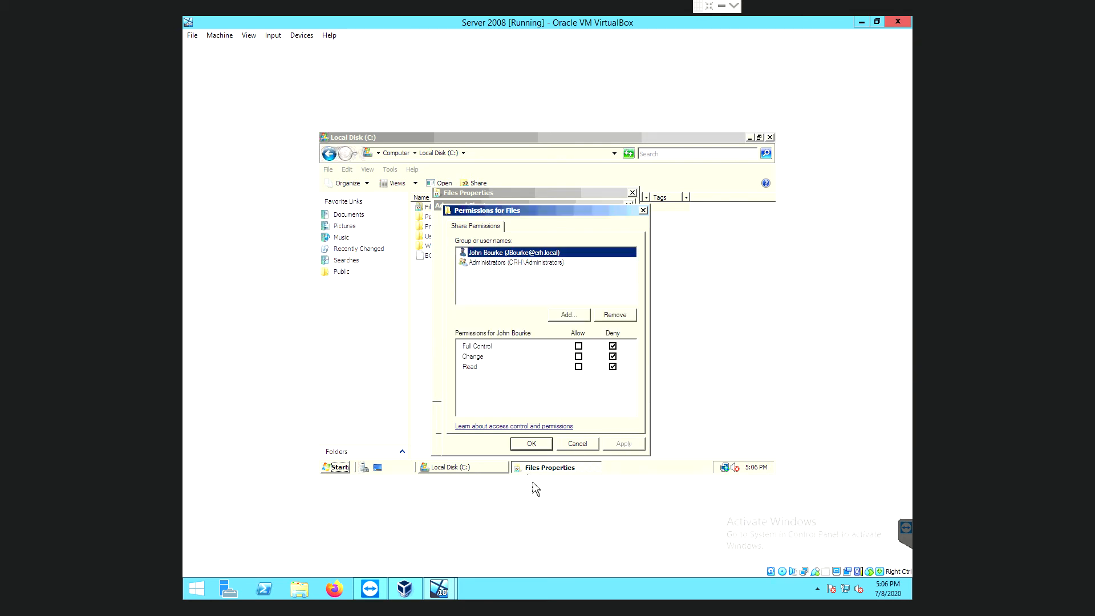
left_click(531, 444)
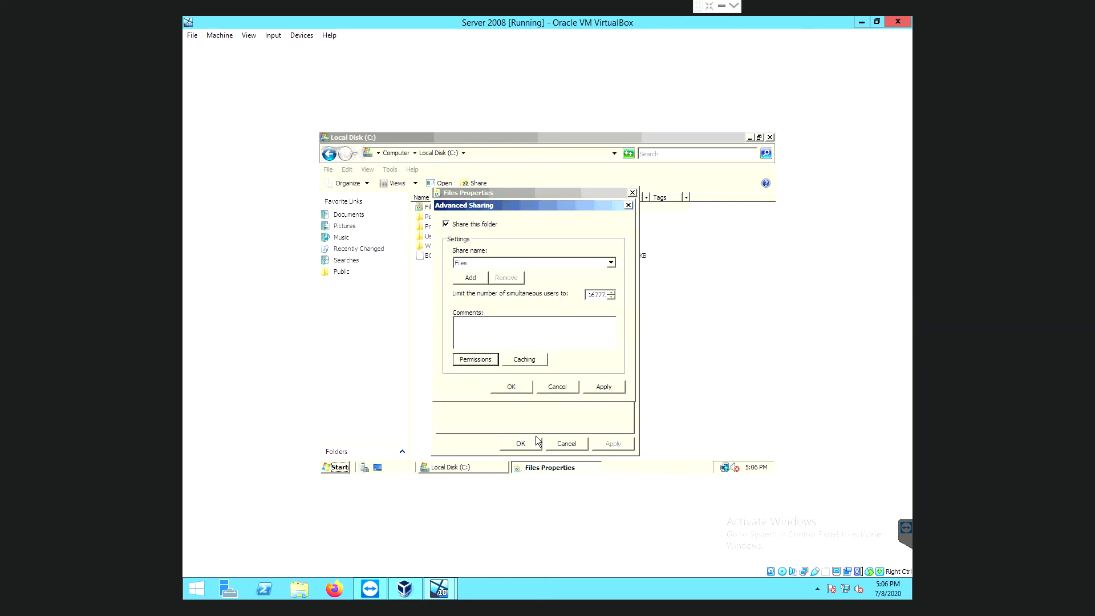
Apply the advanced sharing settings, close Files Properties and Local Disk (C:), and minimize the Server 2008 VM.
left_click(602, 386)
left_click(522, 387)
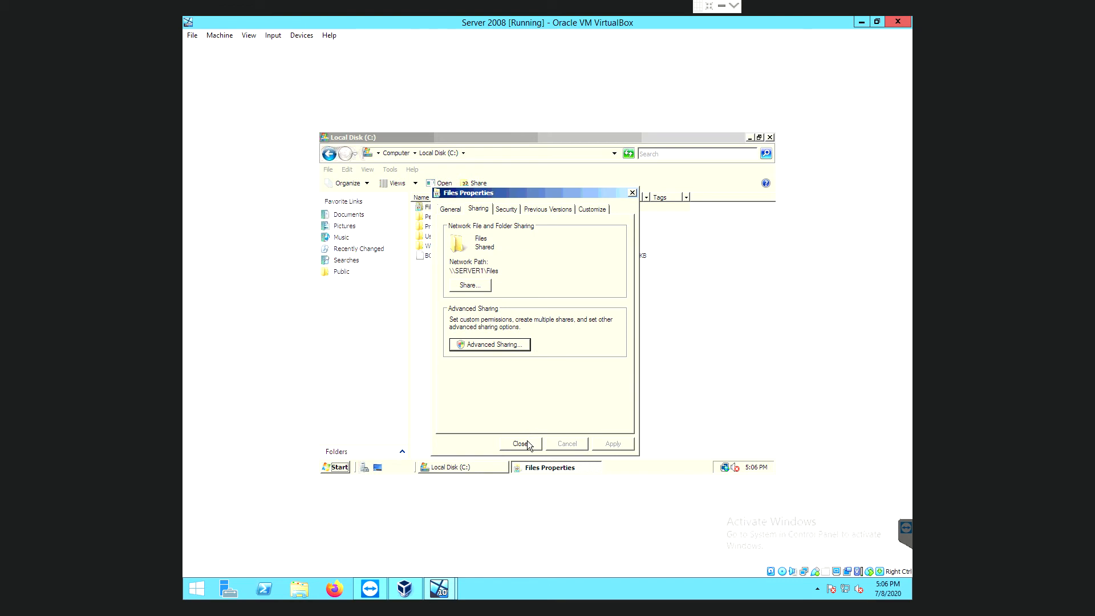
left_click(526, 441)
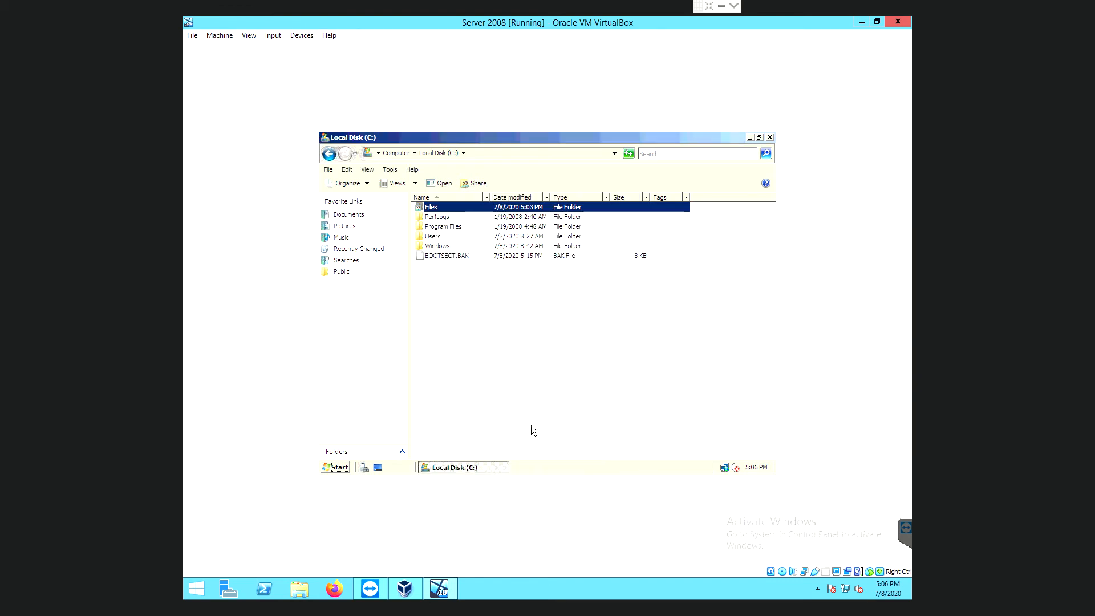
left_click(769, 137)
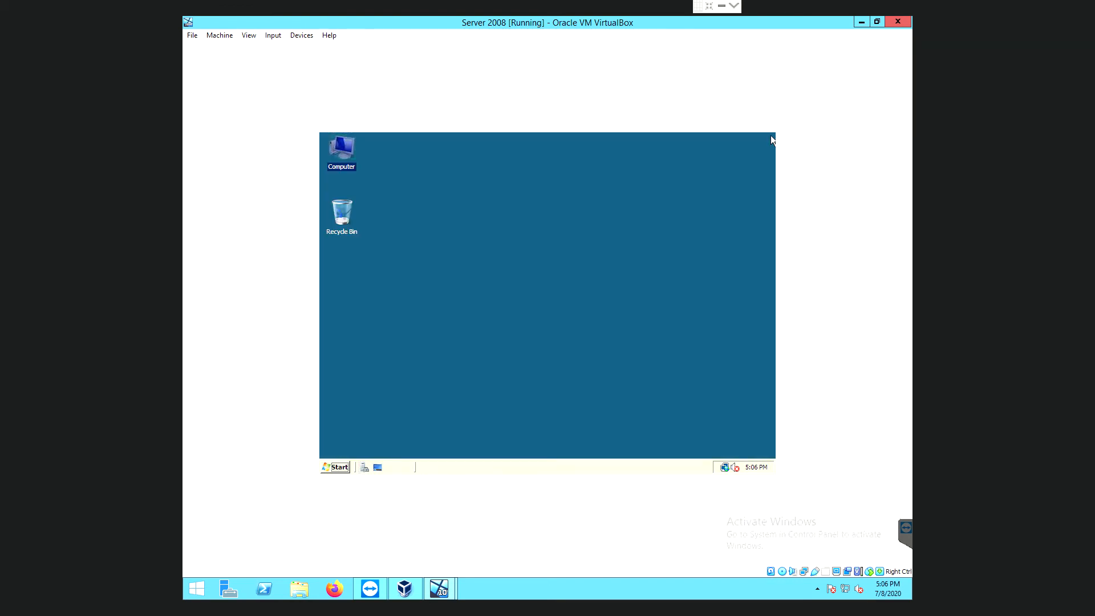
left_click(861, 22)
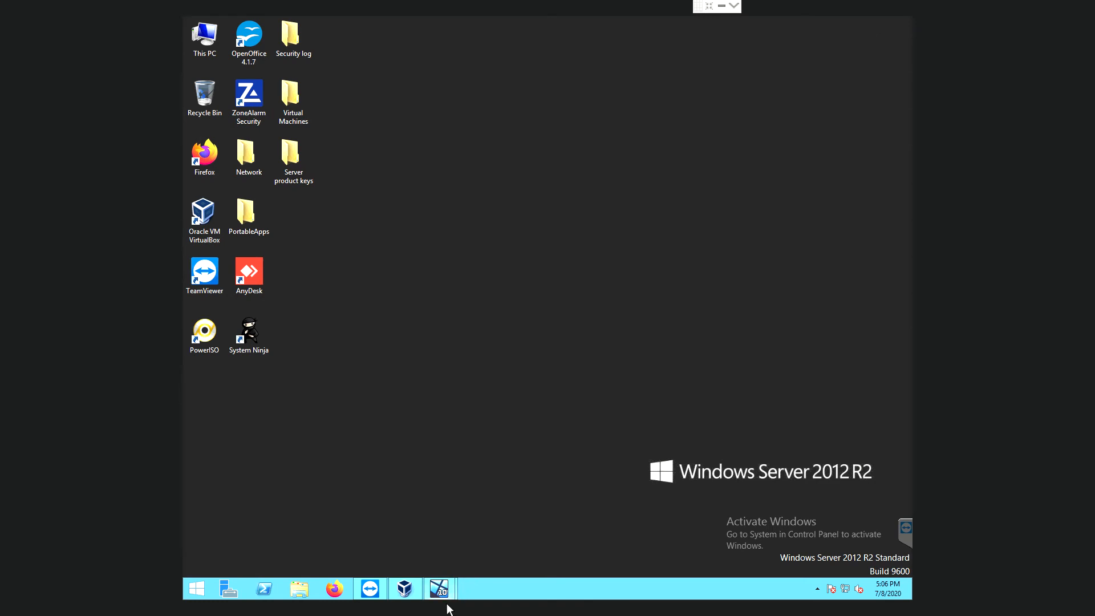
On the Windows 10 pro VM, close the old network folder and reopen the server path 192.168.0.22.
mouse_move(447, 599)
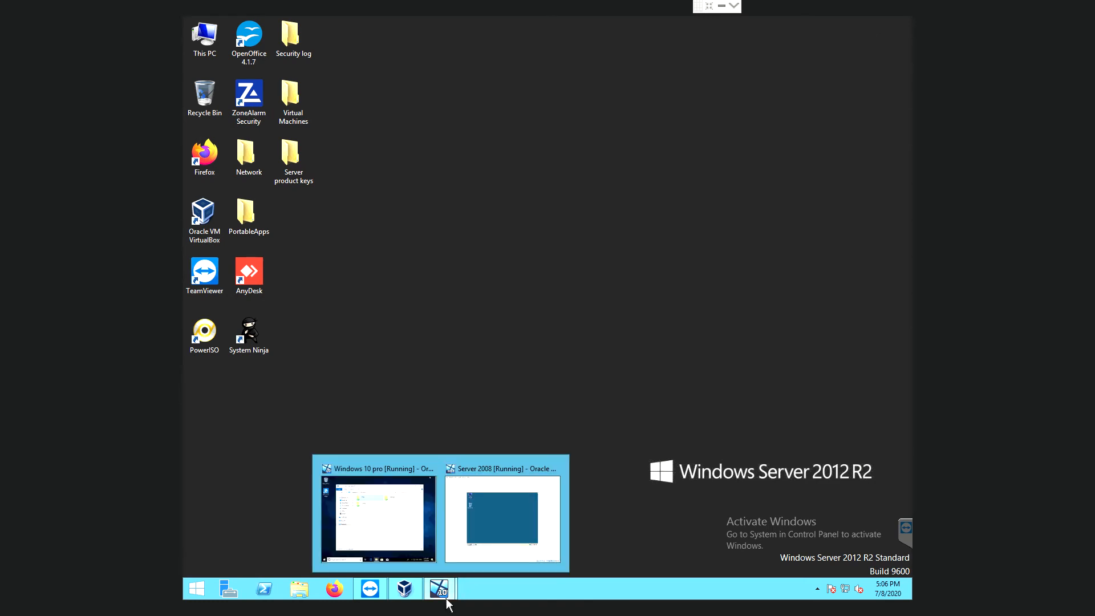
left_click(409, 540)
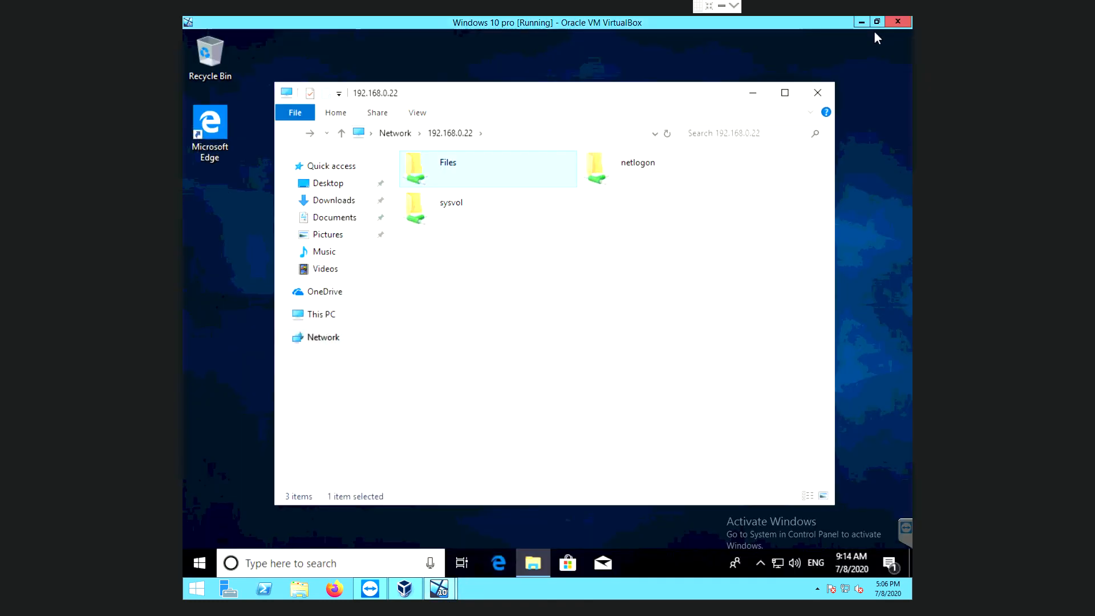
left_click(824, 97)
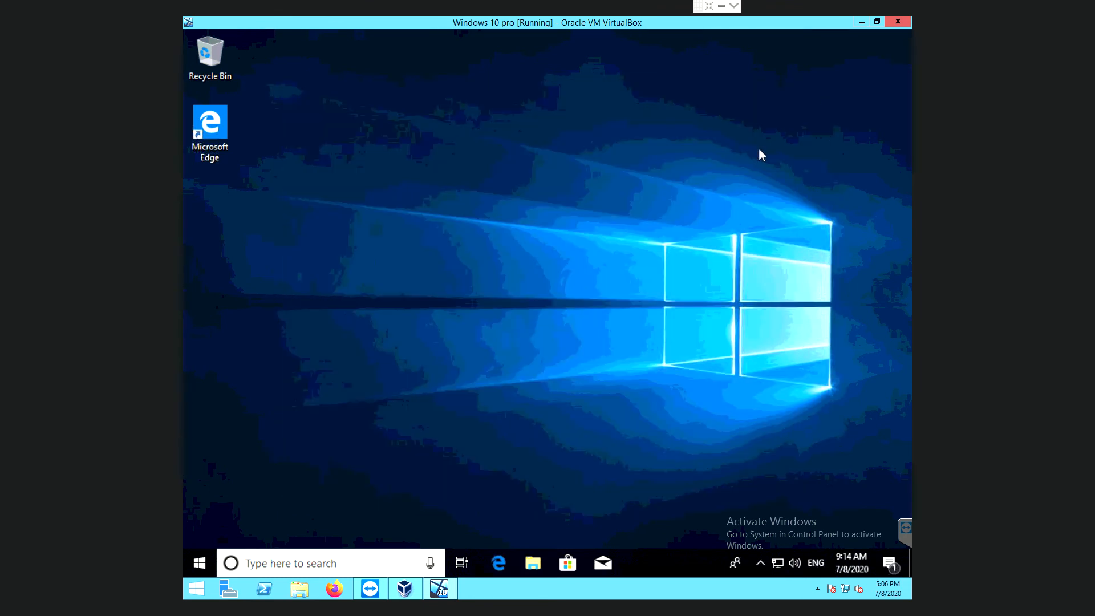
left_click(278, 565)
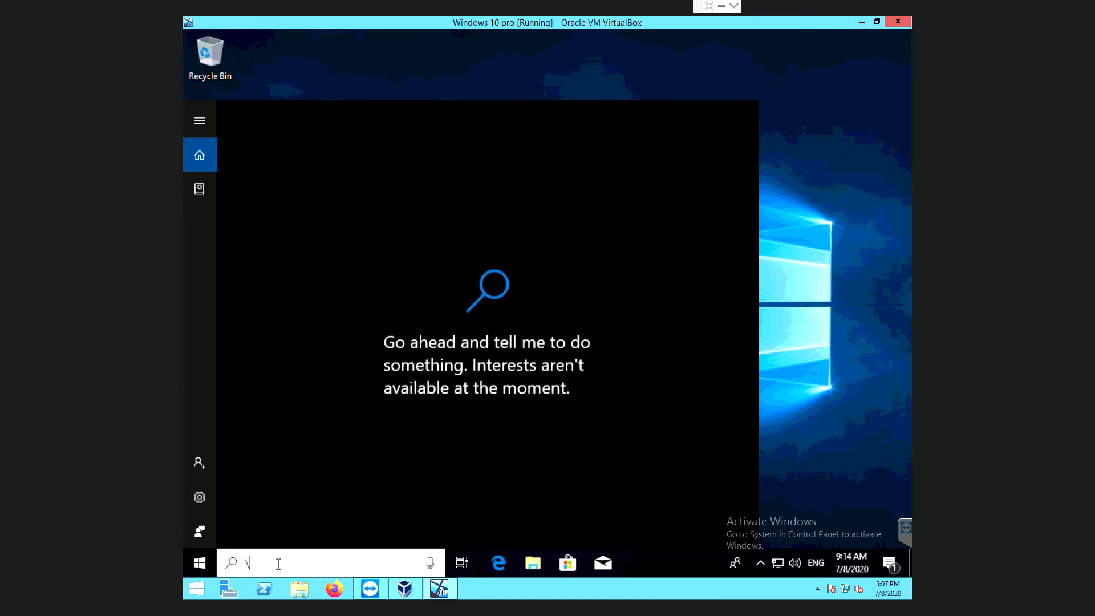
type("W1")
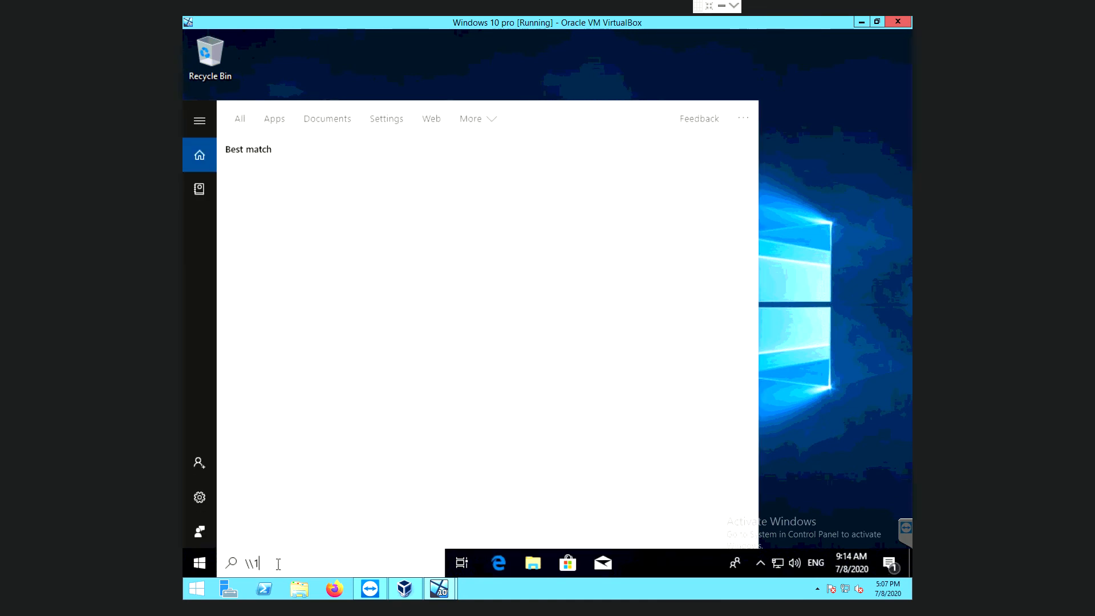
type("92.168.")
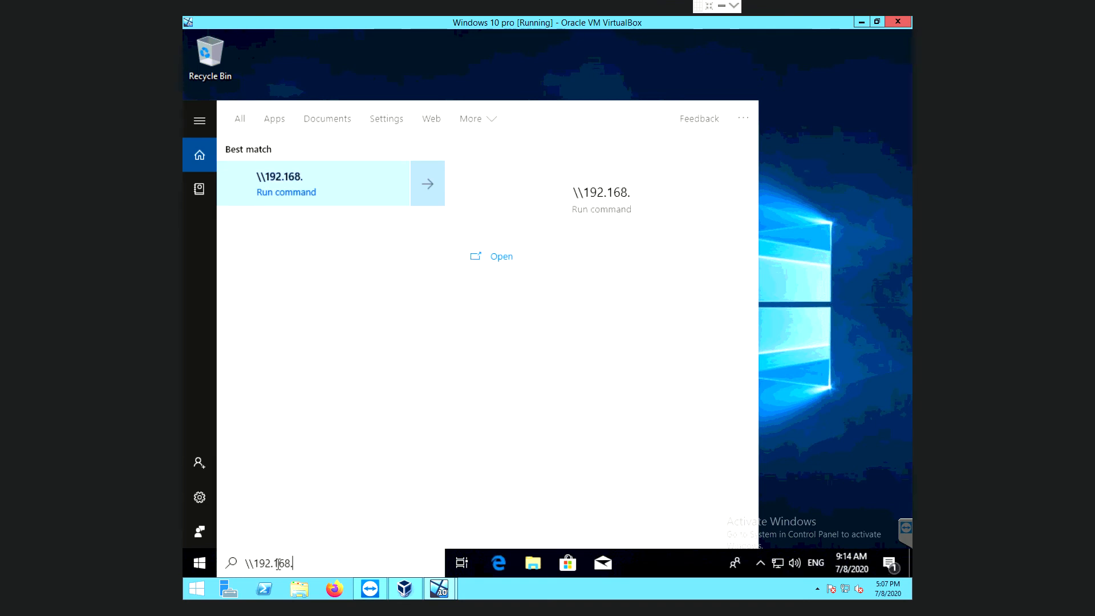
type("0.2")
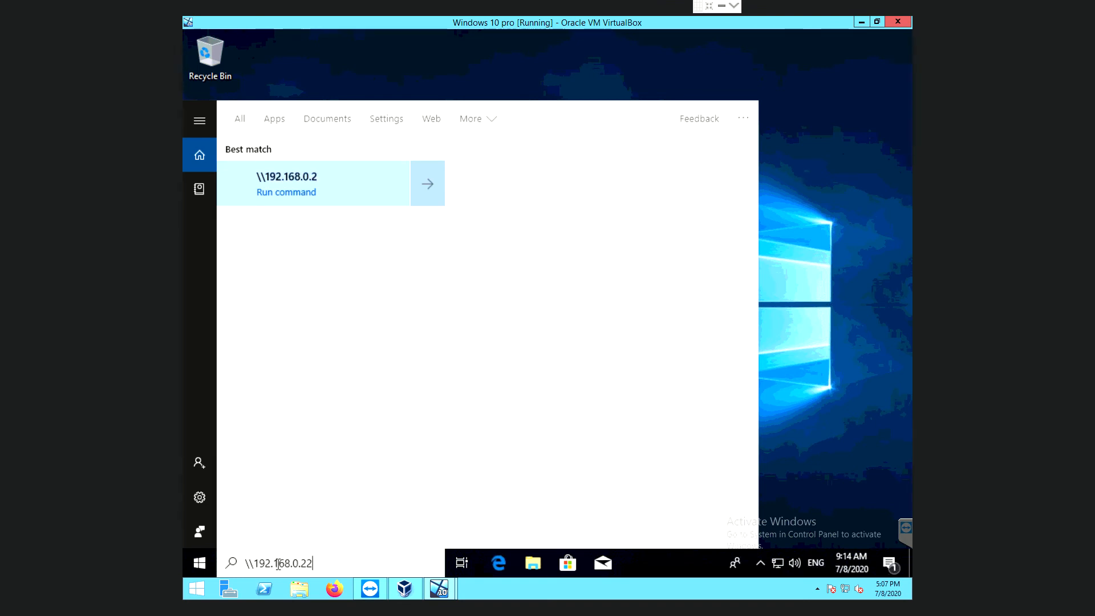
type("2")
key("Return")
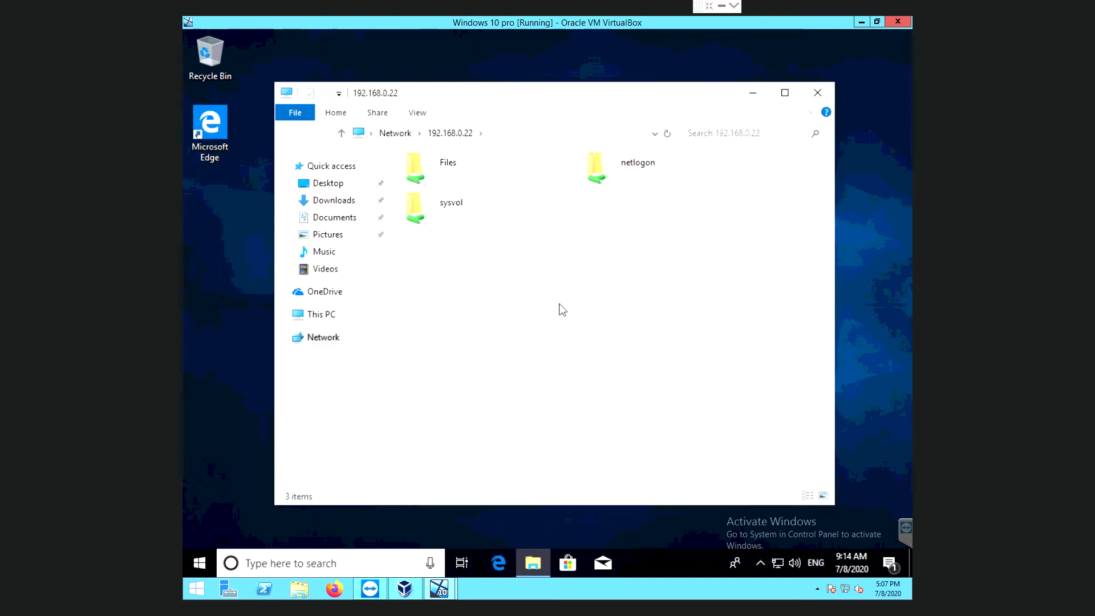
Try the Files share, dismiss the access-denied error, close the folder window and minimize the VM.
left_click(435, 166)
double_click(432, 162)
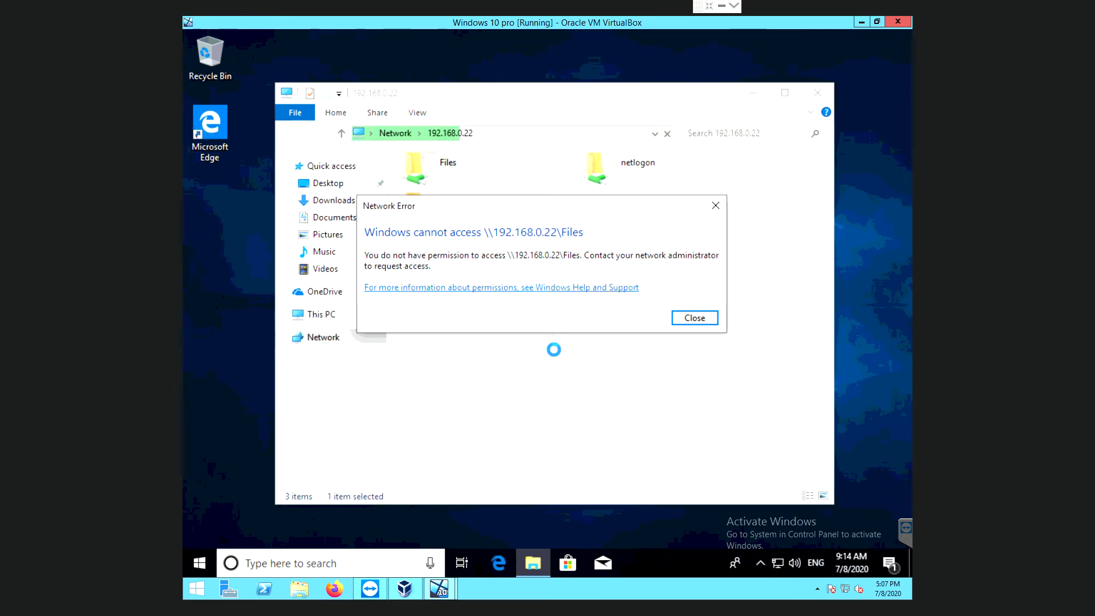
left_click(702, 319)
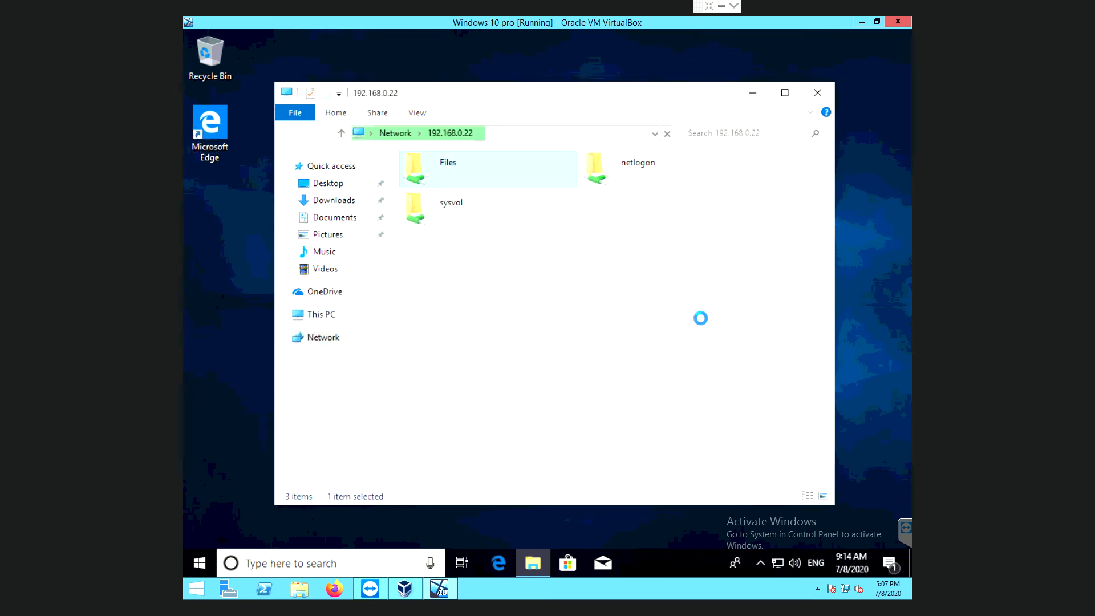
left_click(814, 94)
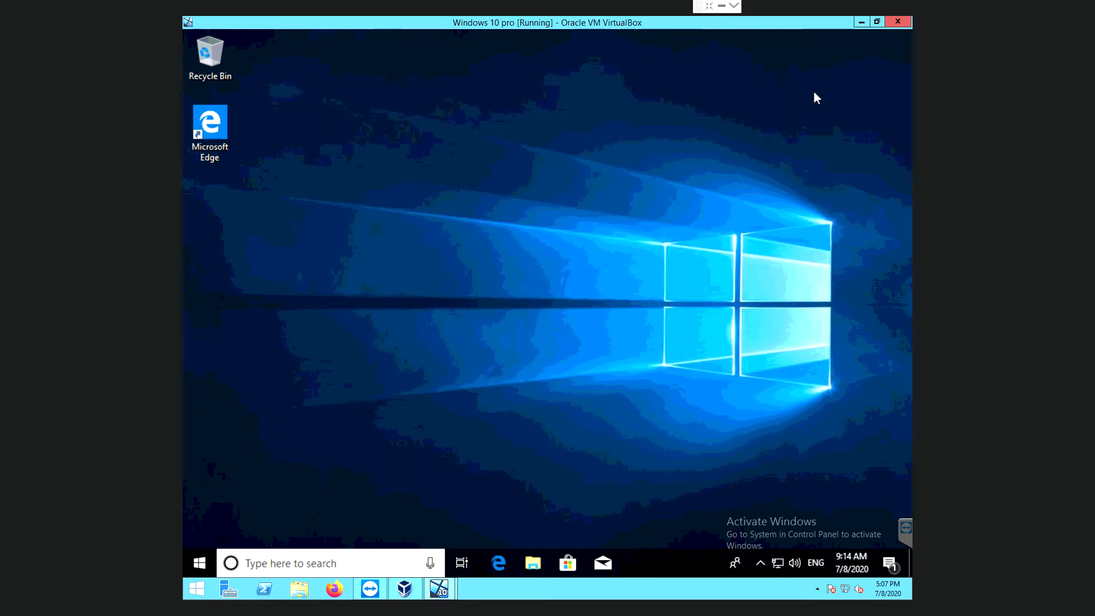
left_click(867, 26)
On the Server 2008 VM, open the Sharing settings of the C:\Files folder.
mouse_move(450, 596)
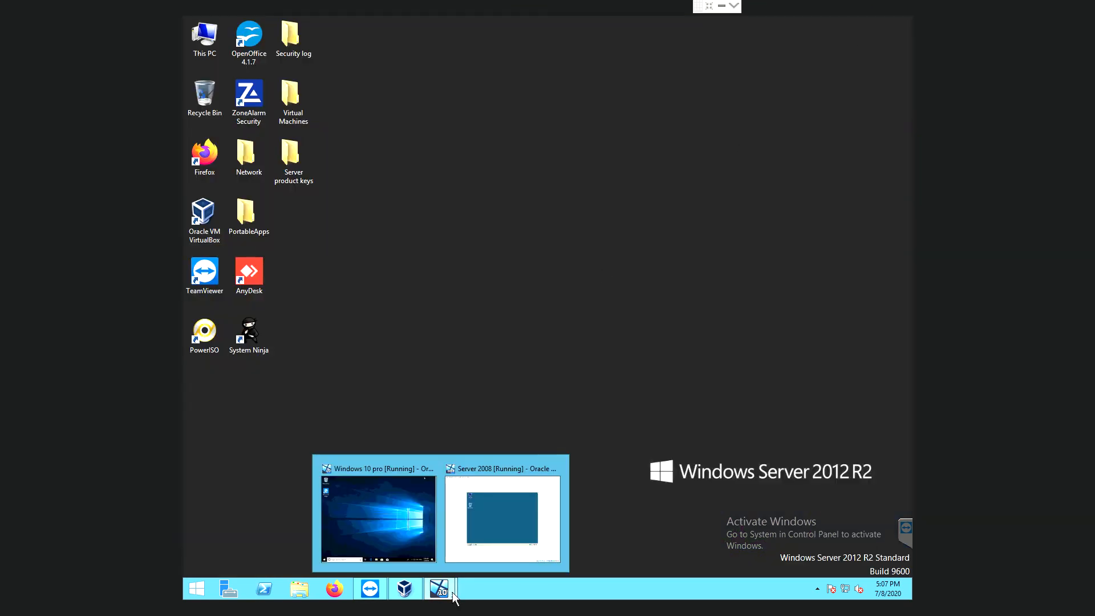
left_click(520, 541)
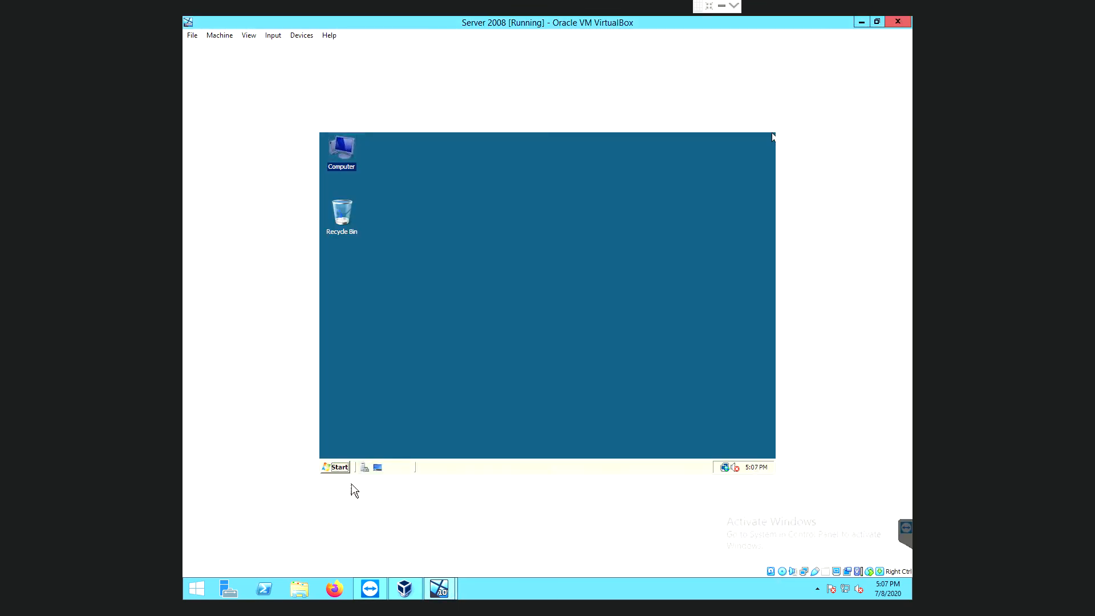
double_click(346, 149)
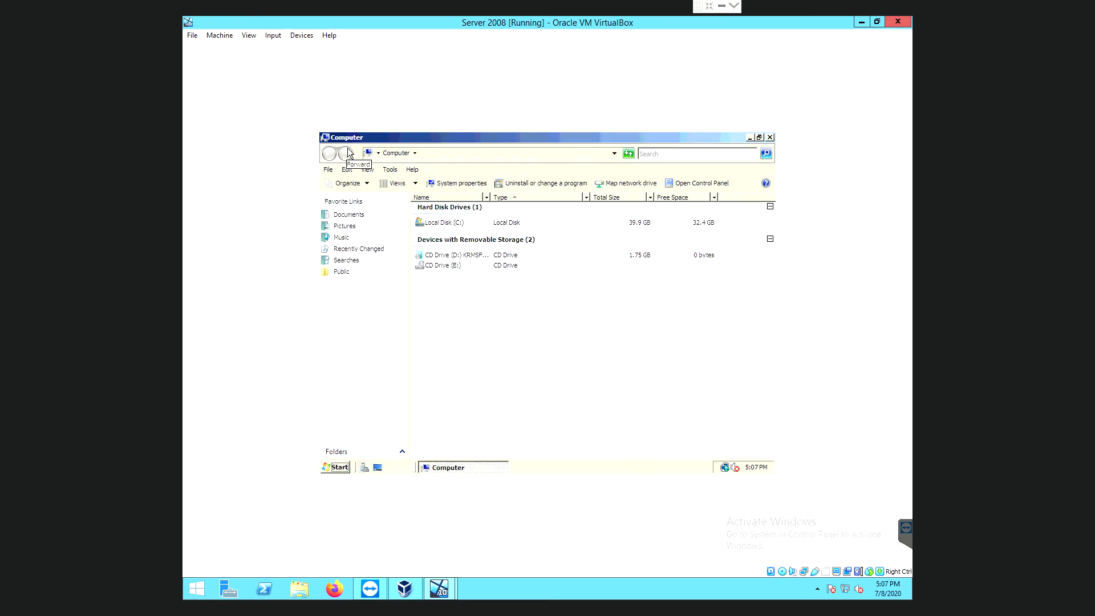
double_click(450, 224)
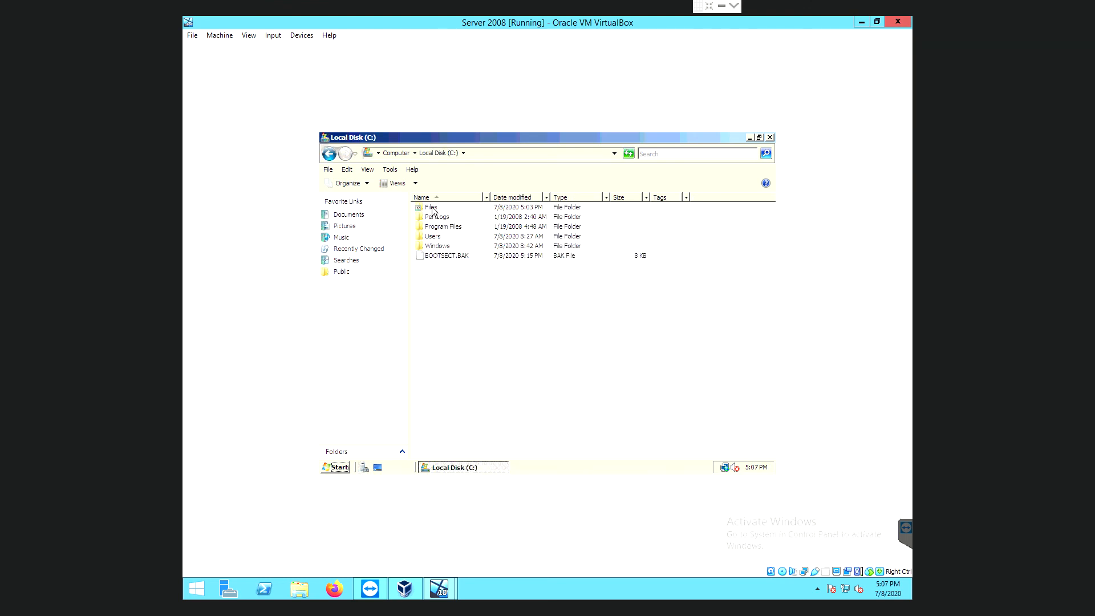
right_click(432, 210)
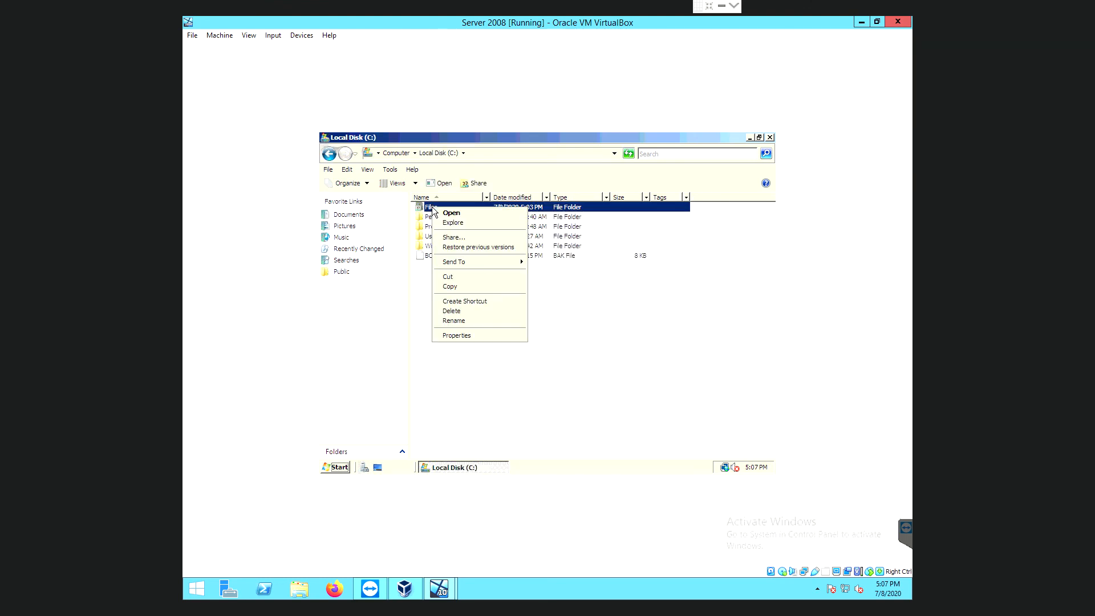
left_click(474, 335)
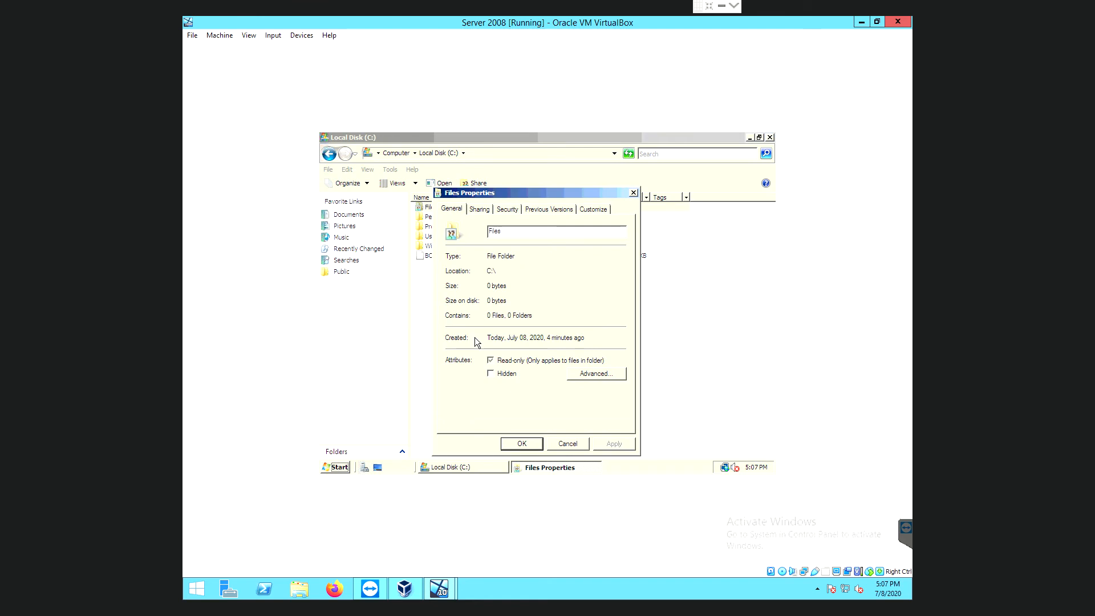
left_click(479, 210)
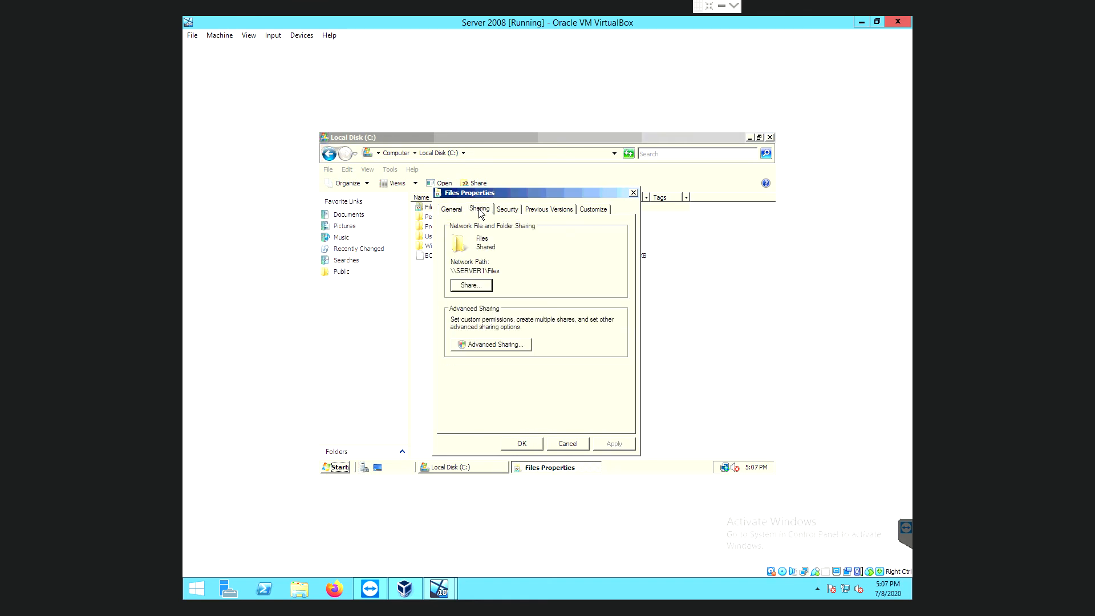
Allow Full Control in the Files share permissions, apply, and close all sharing windows and Explorer.
left_click(497, 345)
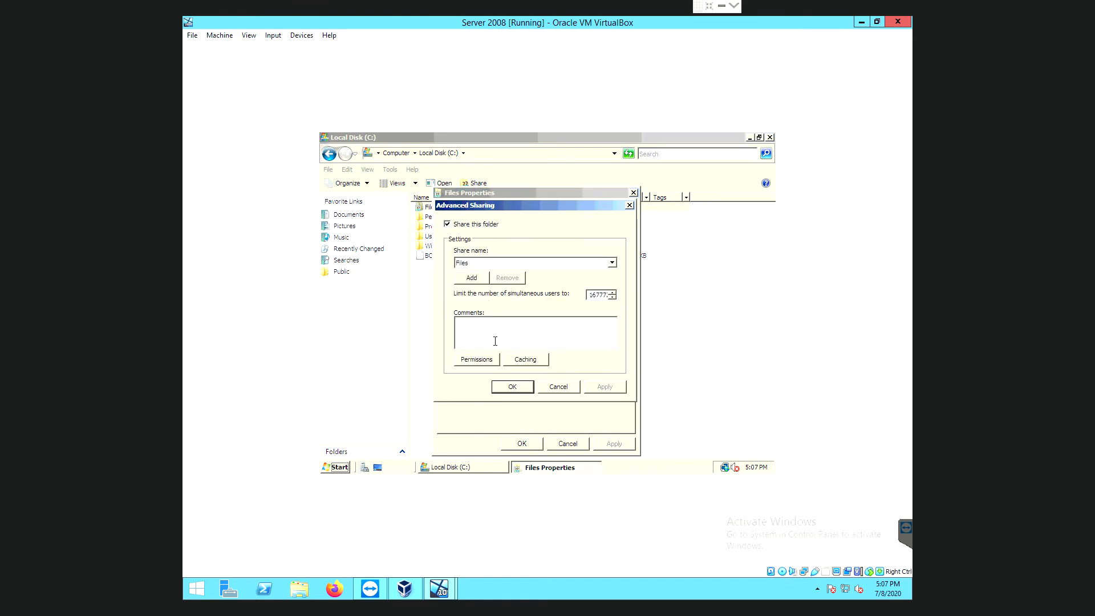
left_click(485, 360)
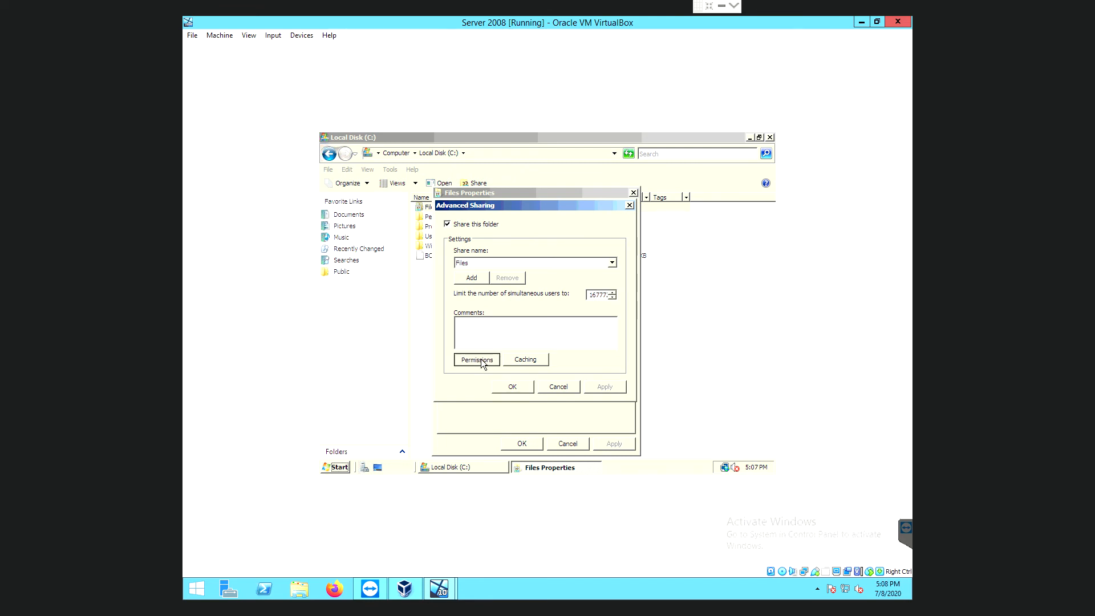
left_click(579, 346)
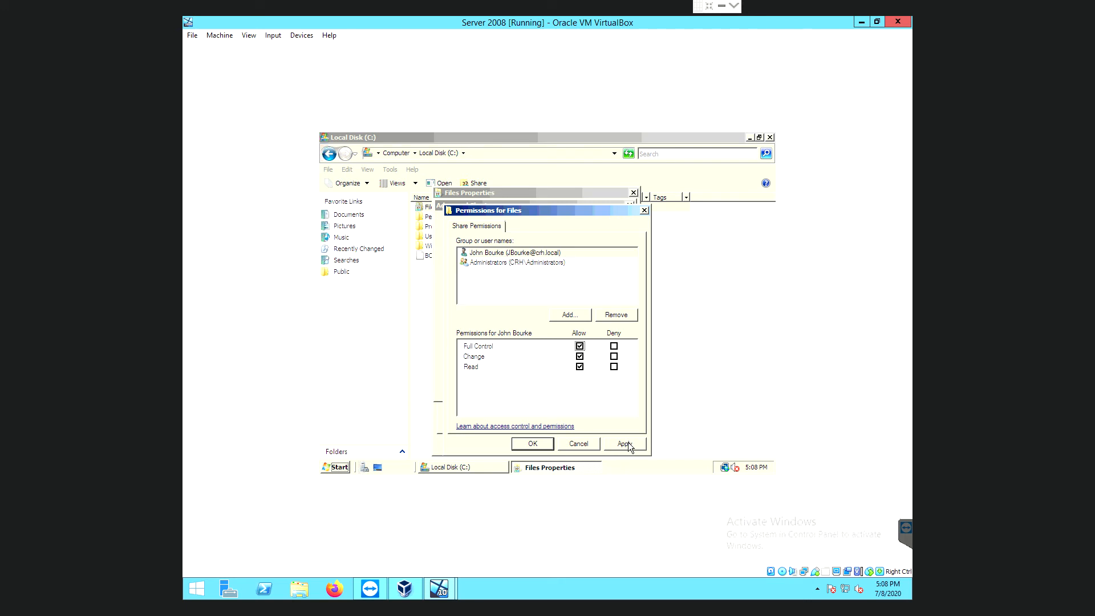
left_click(627, 445)
left_click(530, 445)
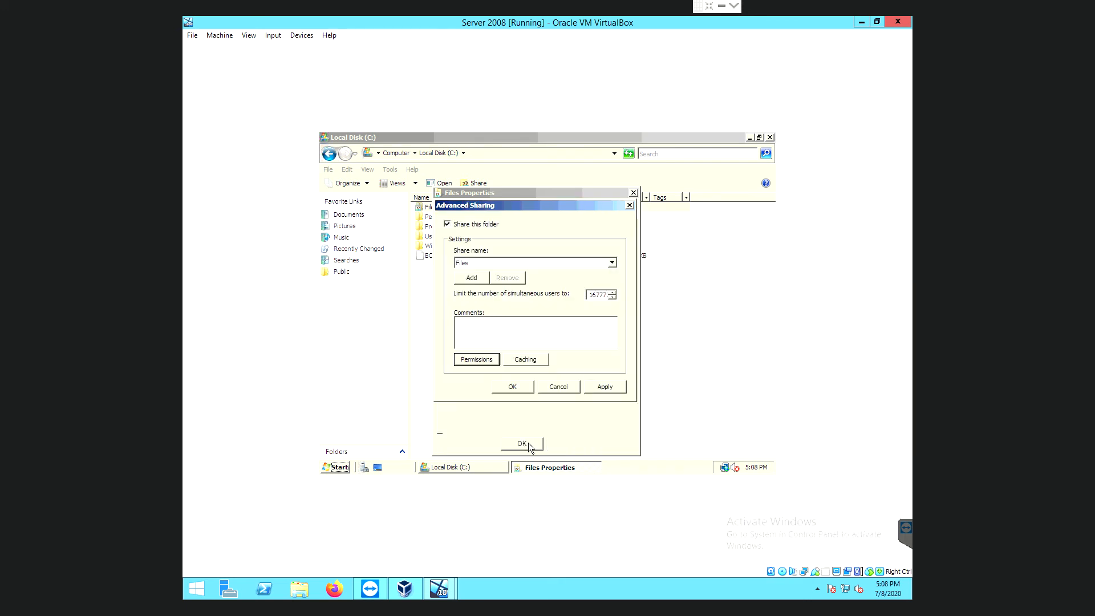
left_click(604, 386)
left_click(511, 387)
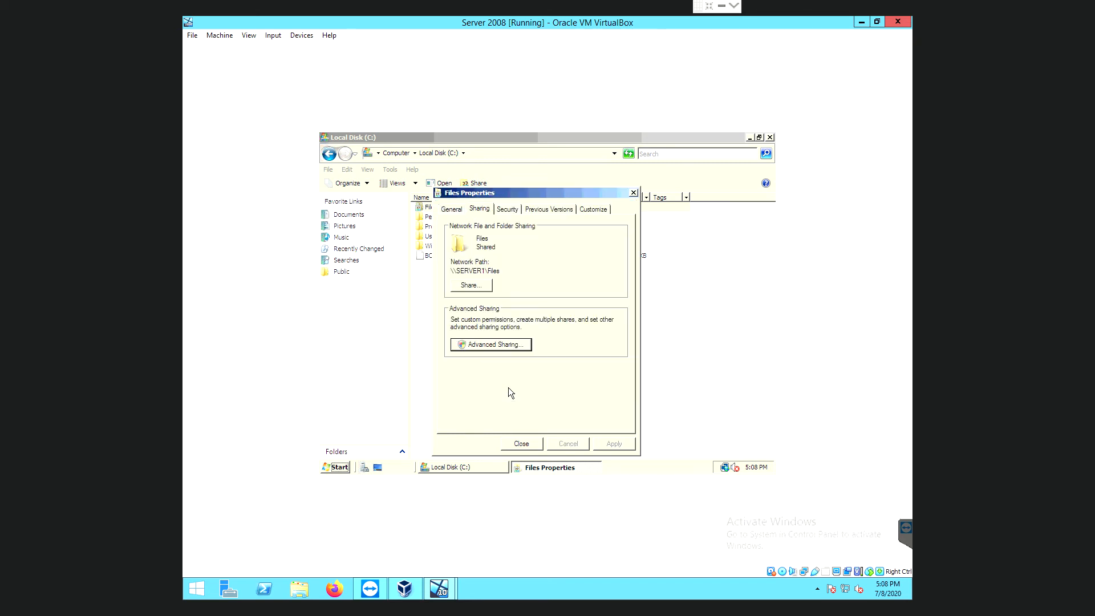
left_click(524, 443)
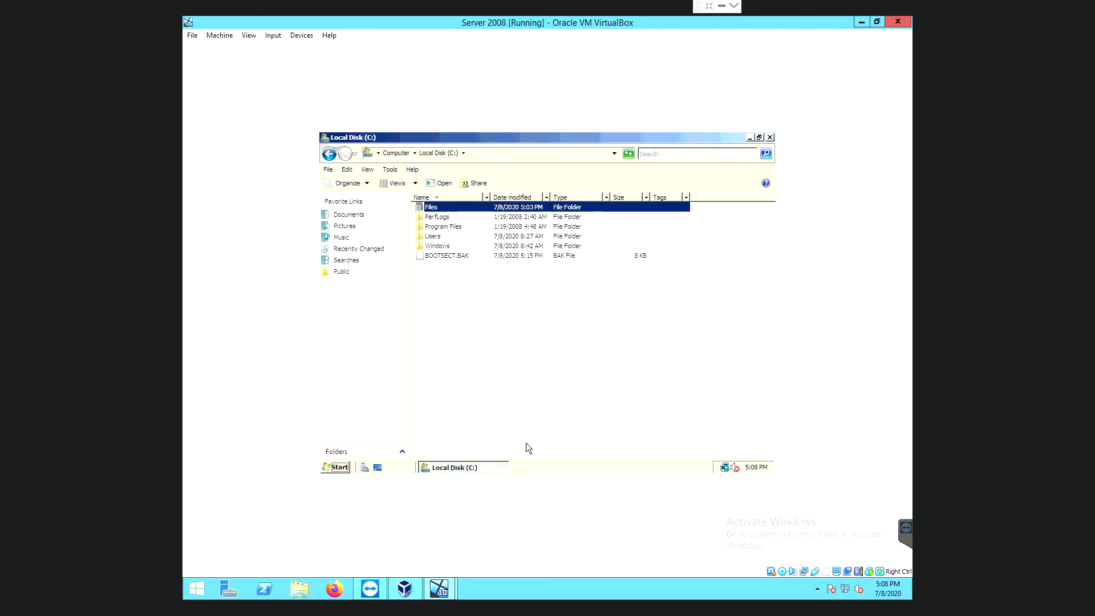
left_click(769, 139)
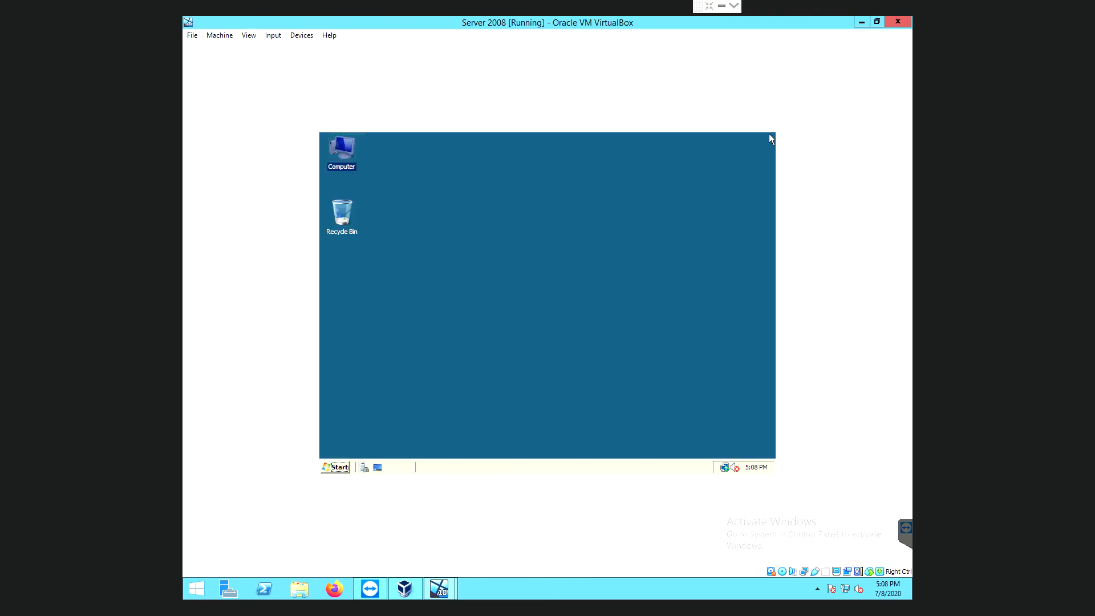
Switch to the Windows 10 pro VM and shut it down from Start > Power.
left_click(561, 310)
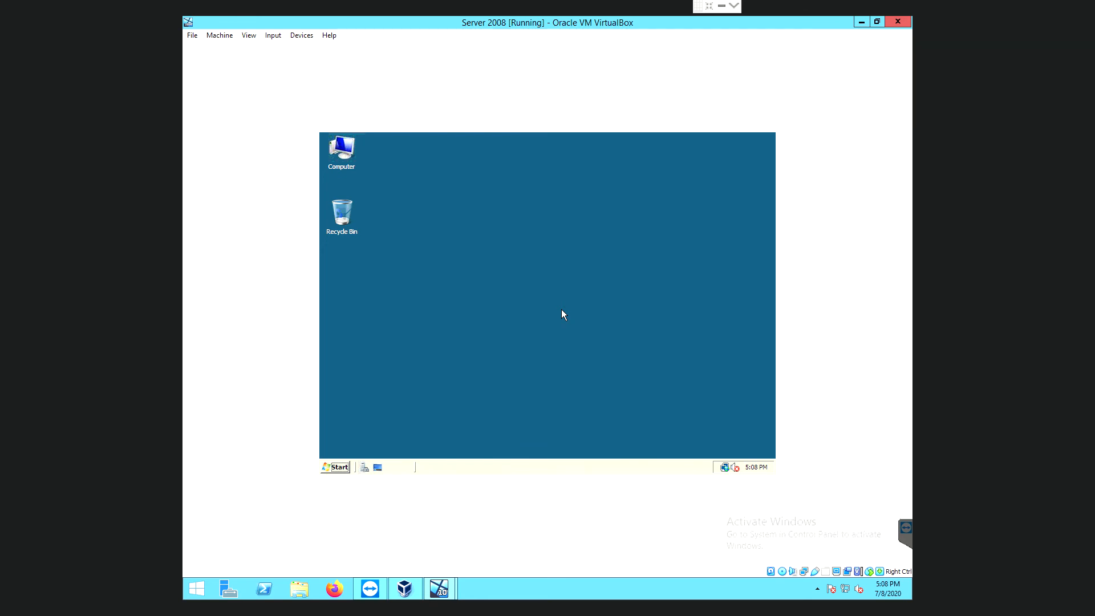
left_click(445, 591)
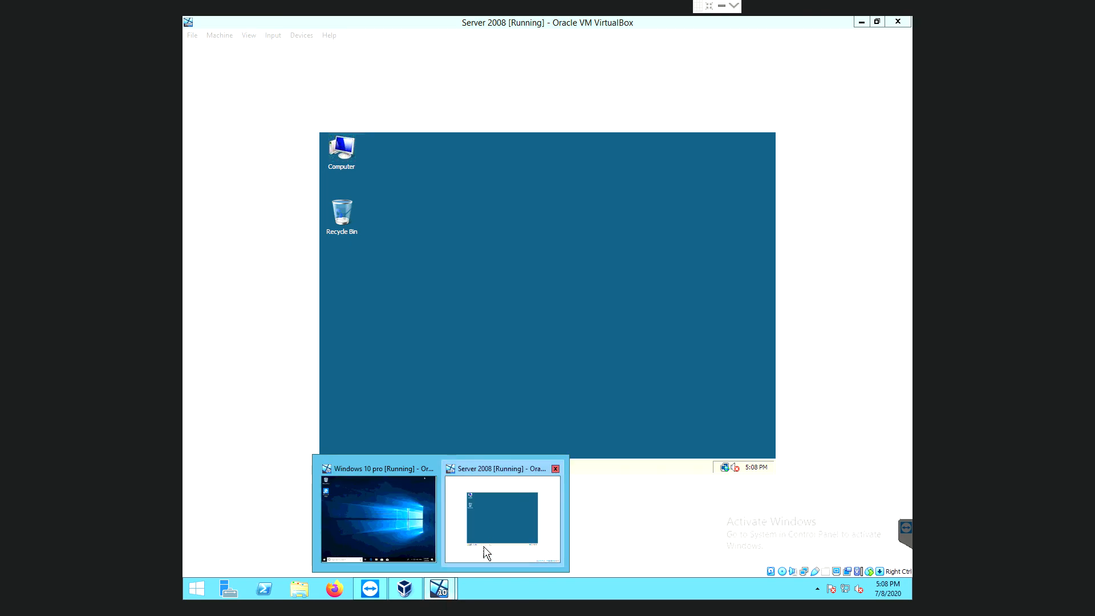
left_click(408, 515)
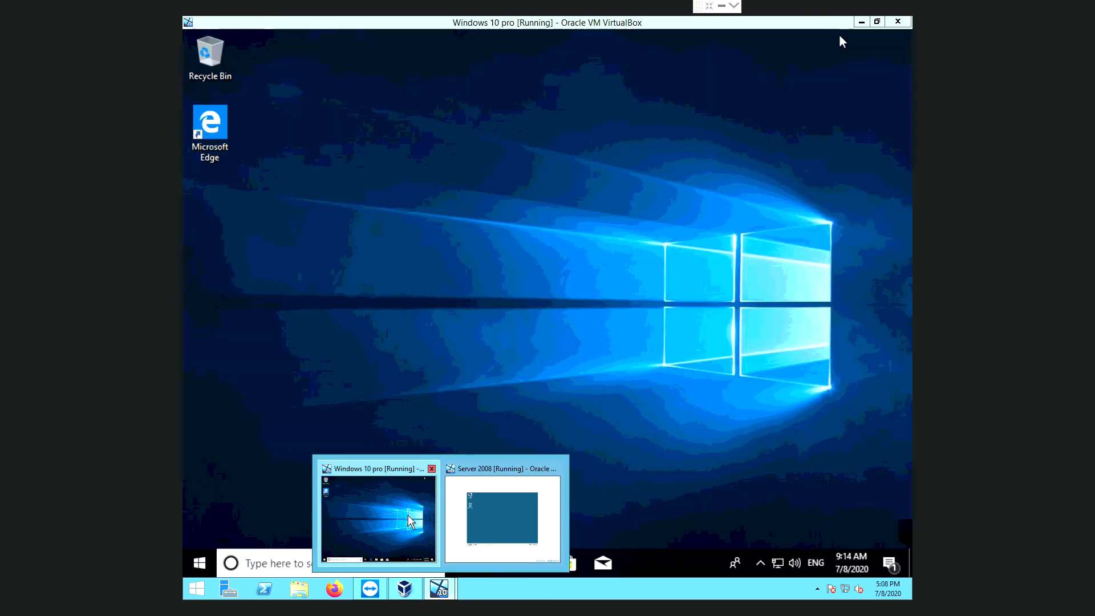
left_click(198, 563)
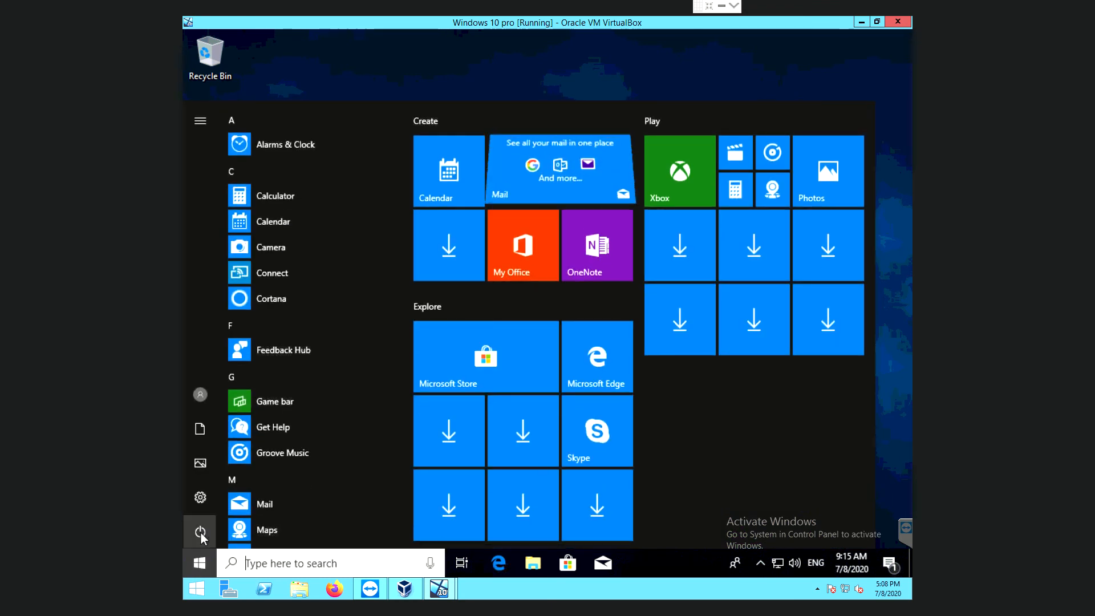
left_click(201, 535)
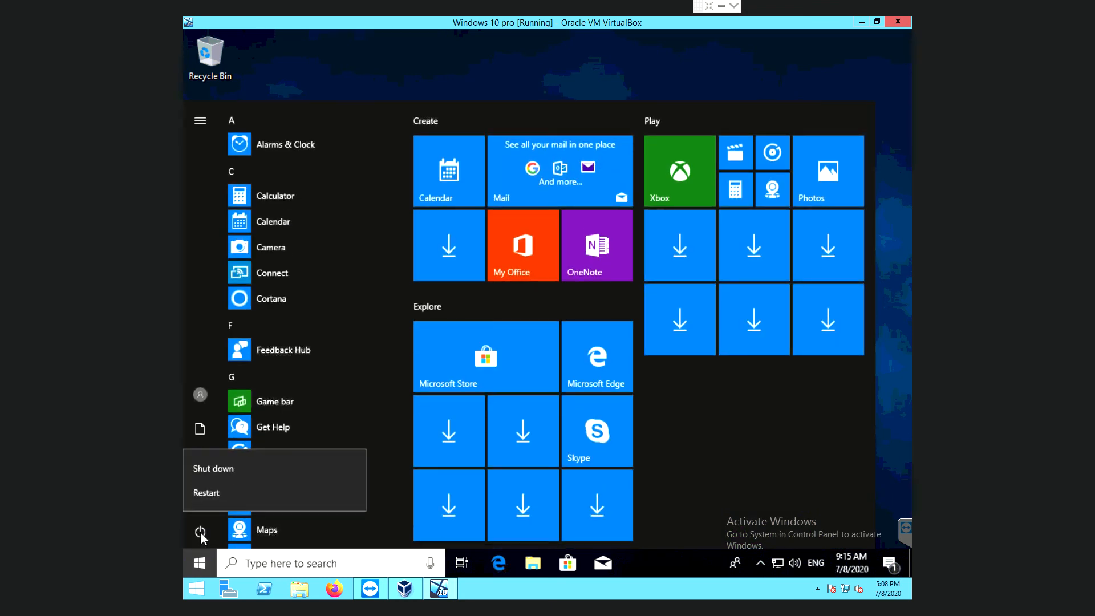
left_click(238, 470)
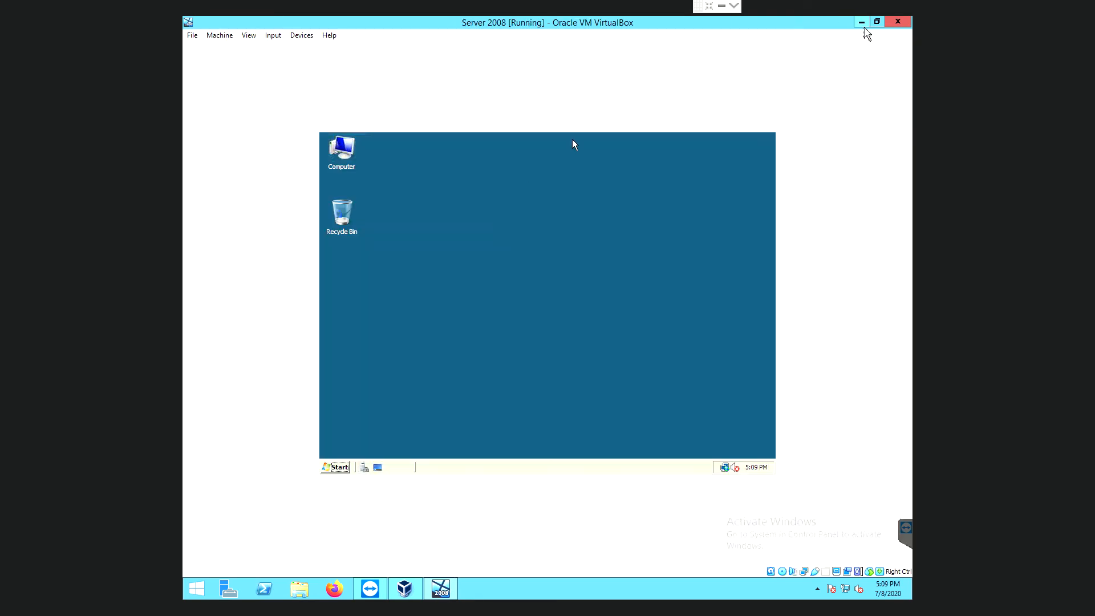
Minimize Server 2008 and start the Windows 10 pro machine from VirtualBox Manager.
left_click(862, 23)
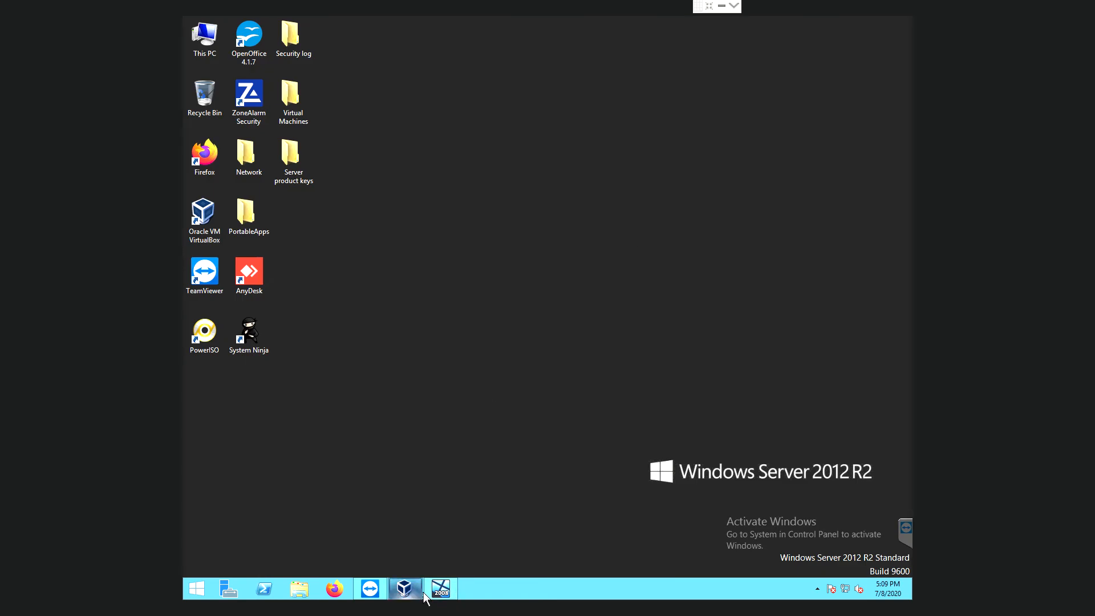
left_click(404, 588)
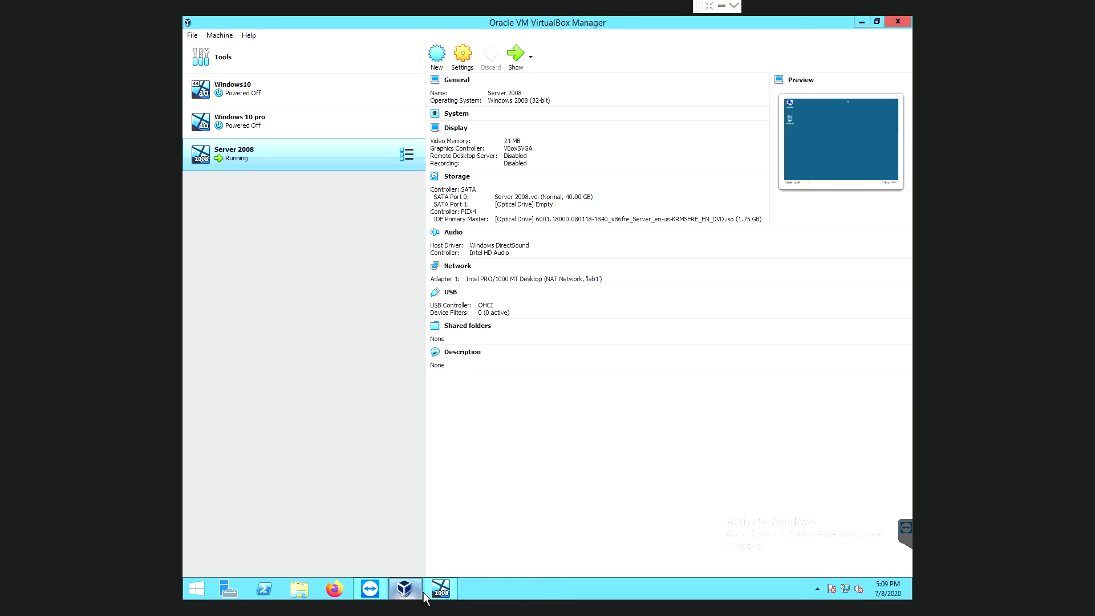
left_click(289, 134)
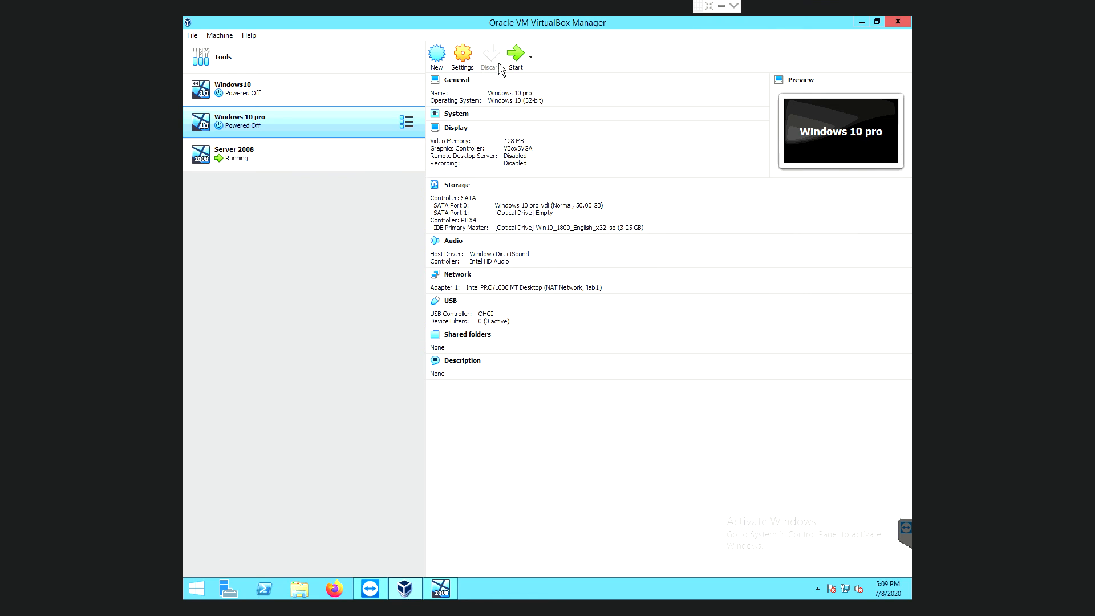
left_click(521, 64)
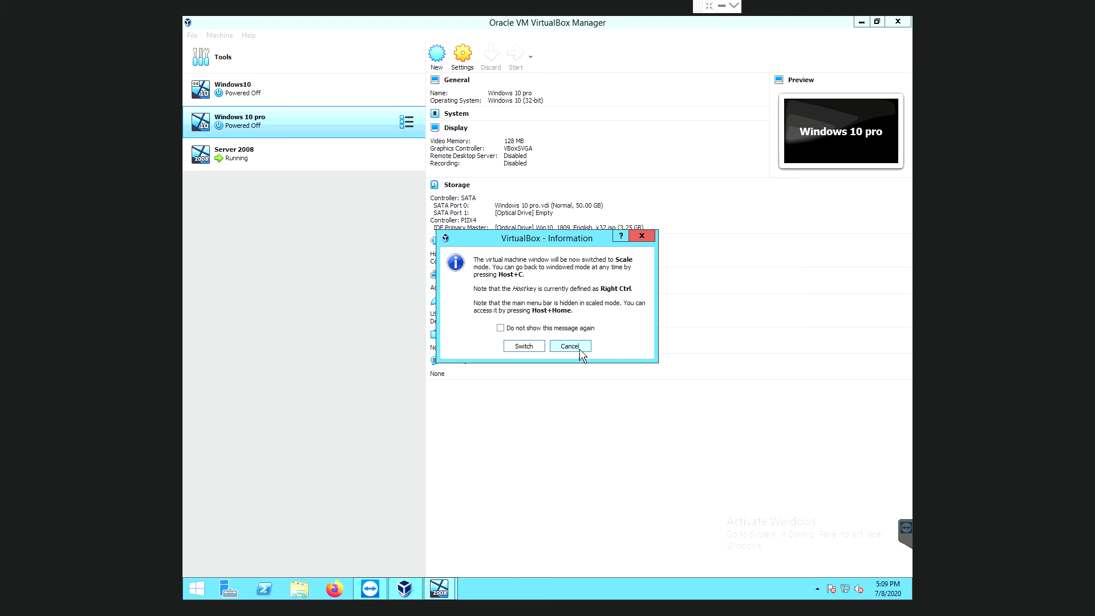
Keep windowed mode, dismiss the keyboard and mouse notices, and minimize the VM and Manager windows.
left_click(570, 346)
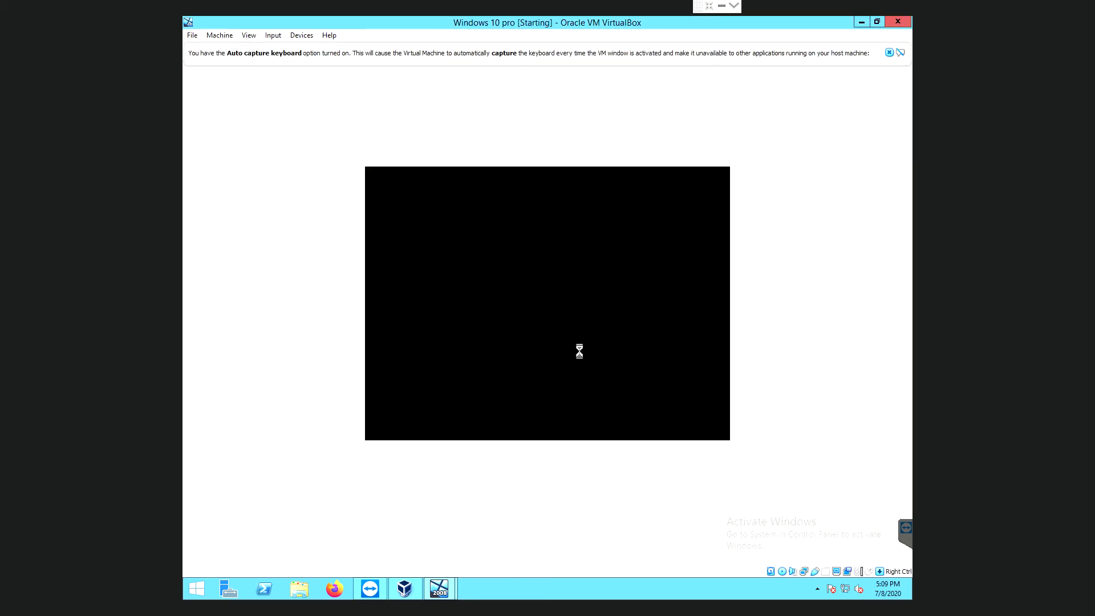
left_click(888, 52)
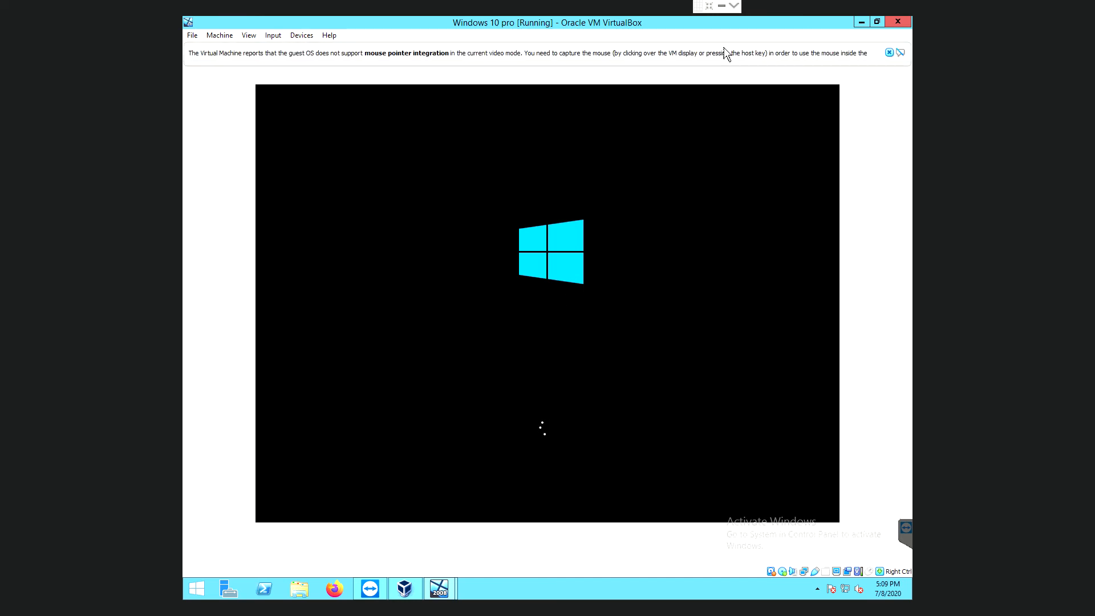
left_click(898, 55)
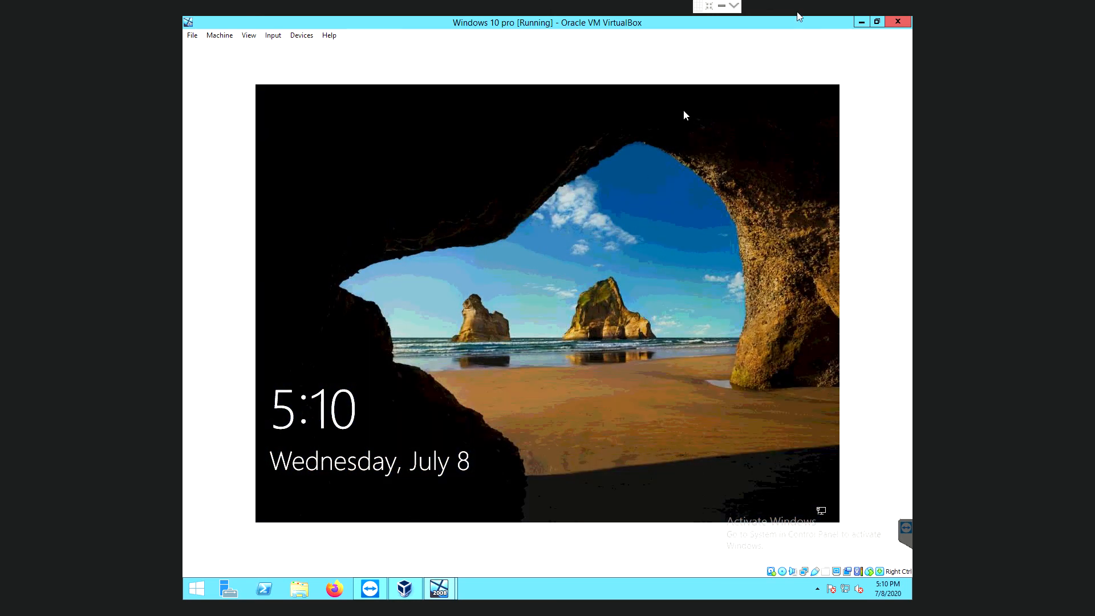
left_click(861, 23)
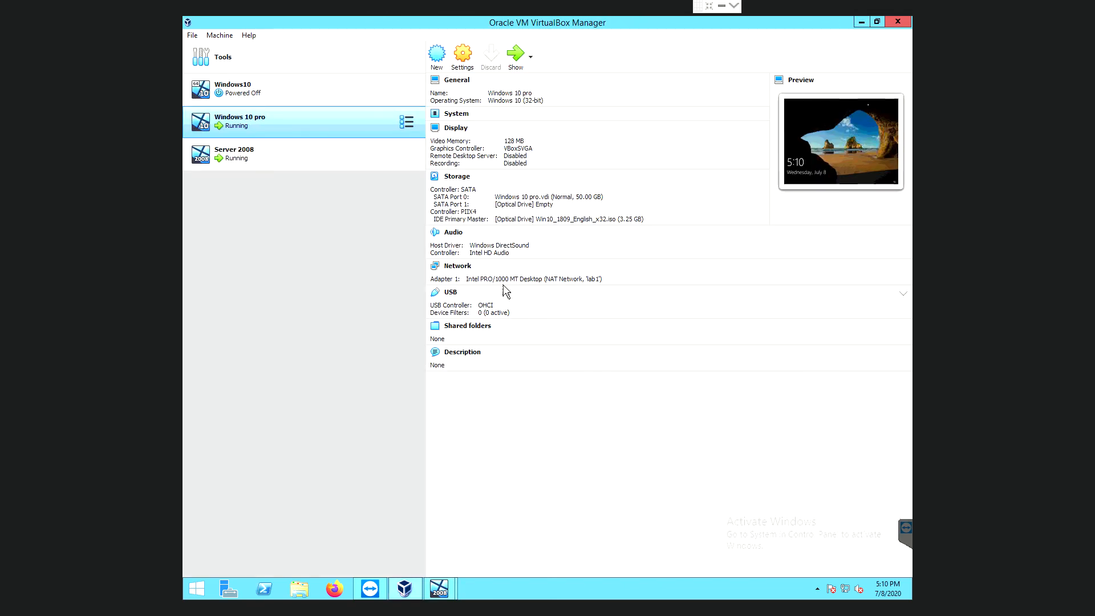
left_click(861, 22)
On Server 2008, launch Active Directory Users and Computers and open the user's Properties from Users.
mouse_move(441, 590)
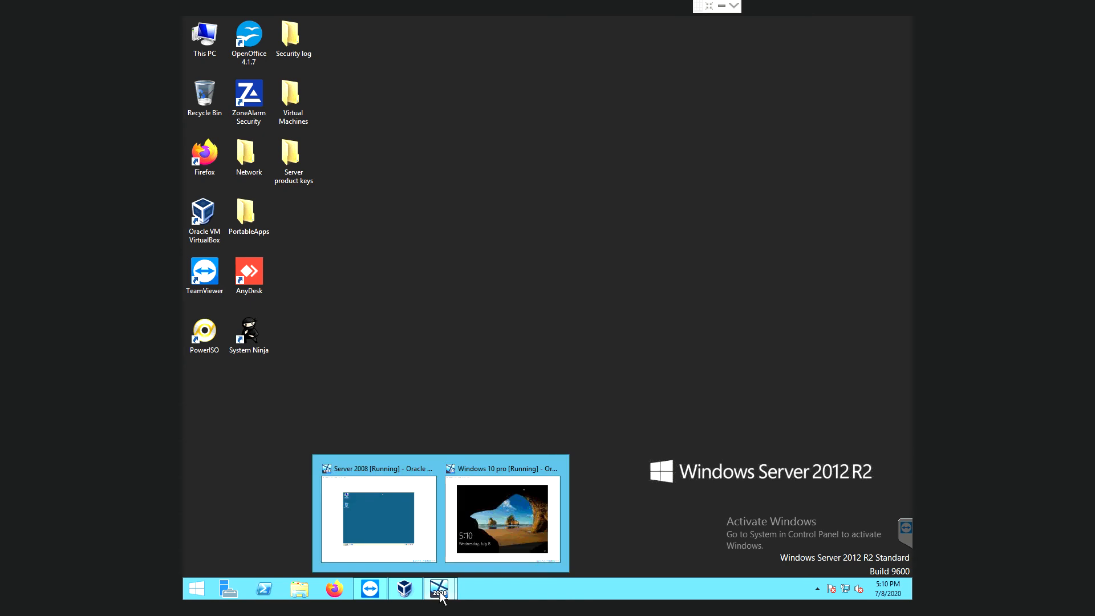
left_click(387, 539)
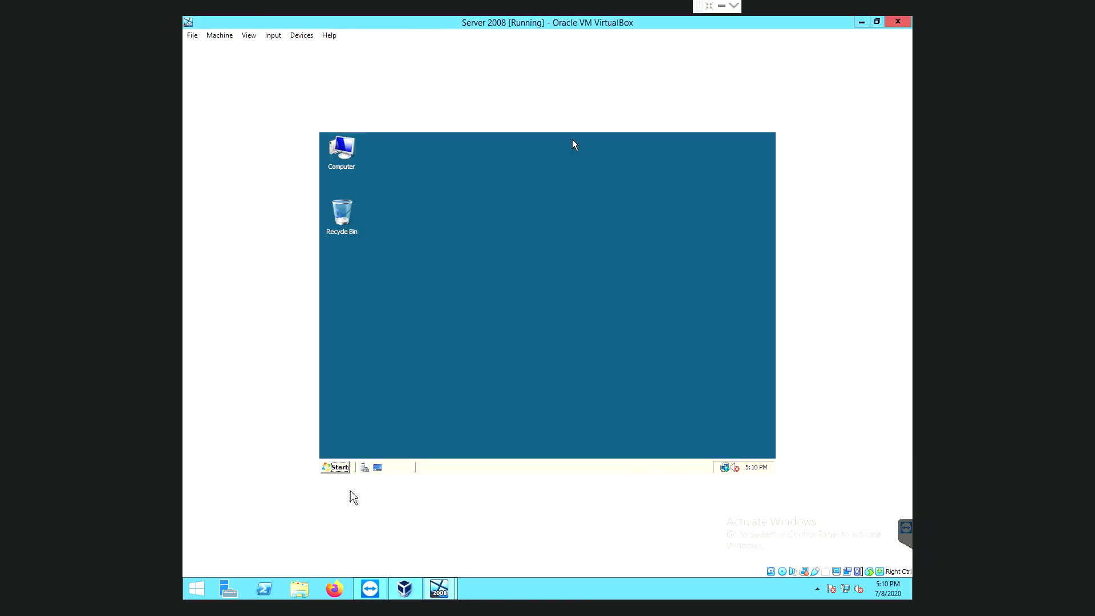
left_click(340, 467)
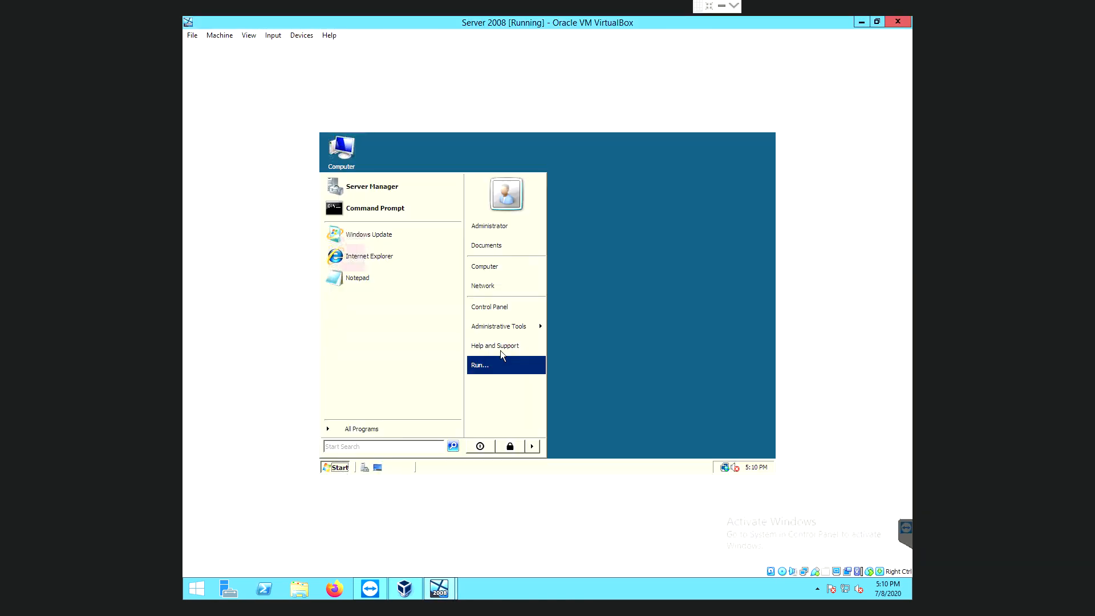
mouse_move(540, 331)
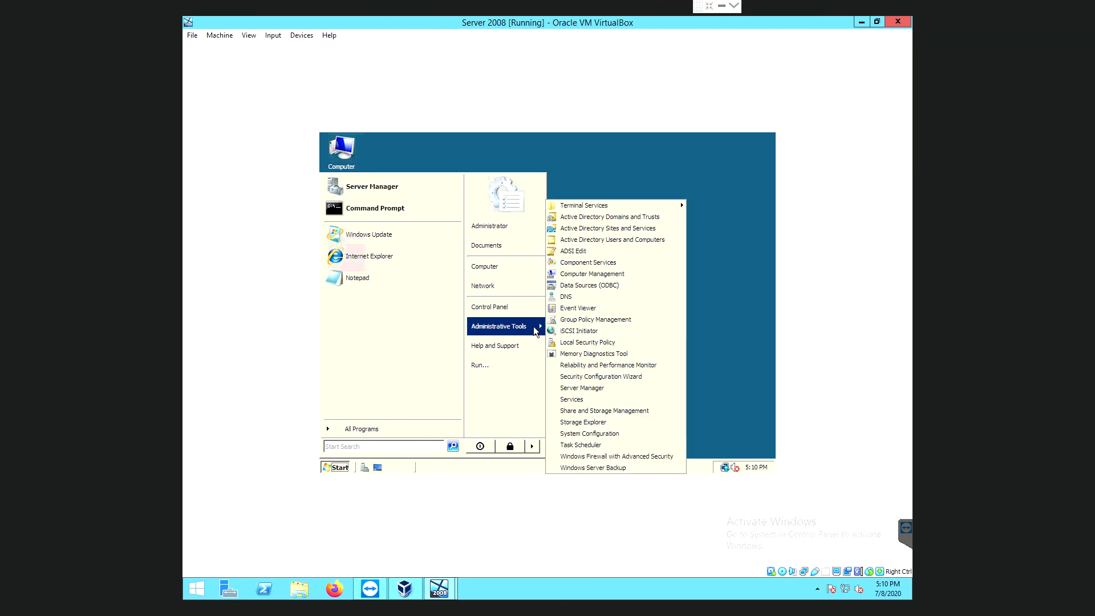
left_click(601, 240)
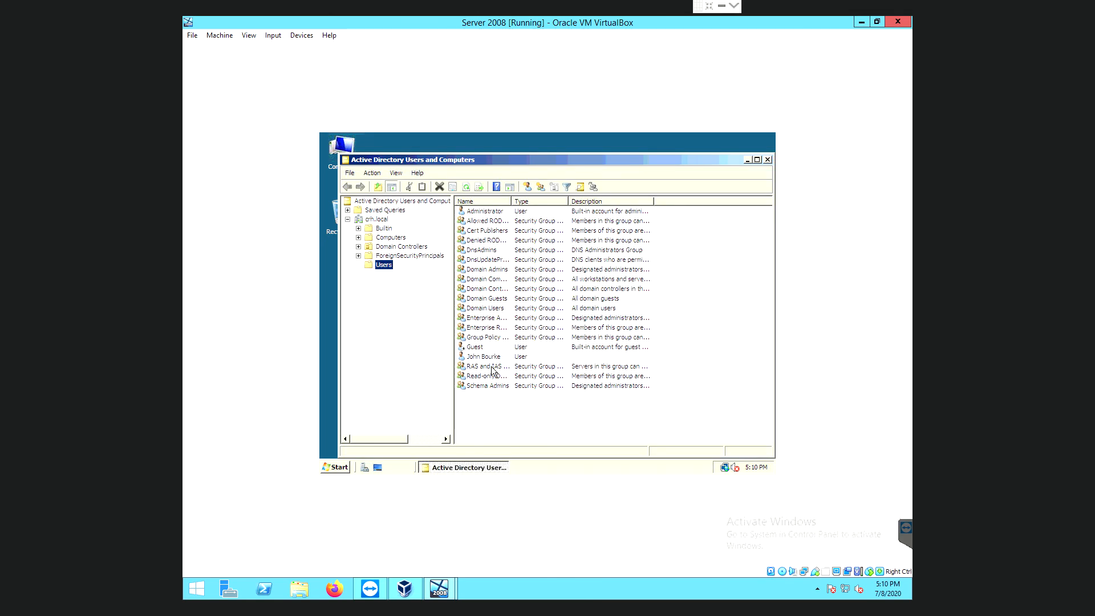
left_click(486, 357)
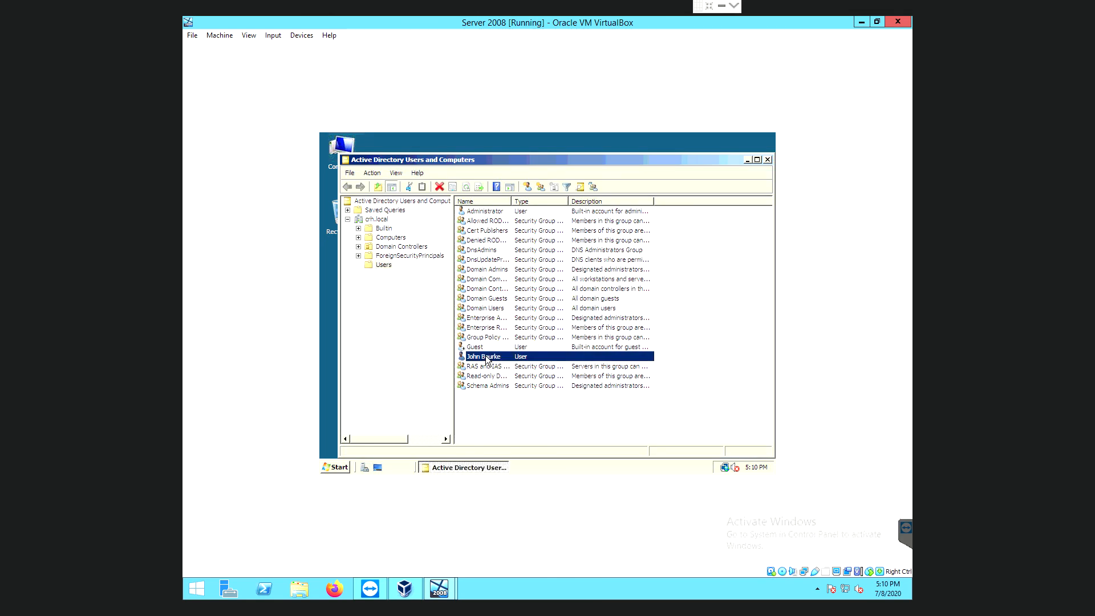
right_click(486, 359)
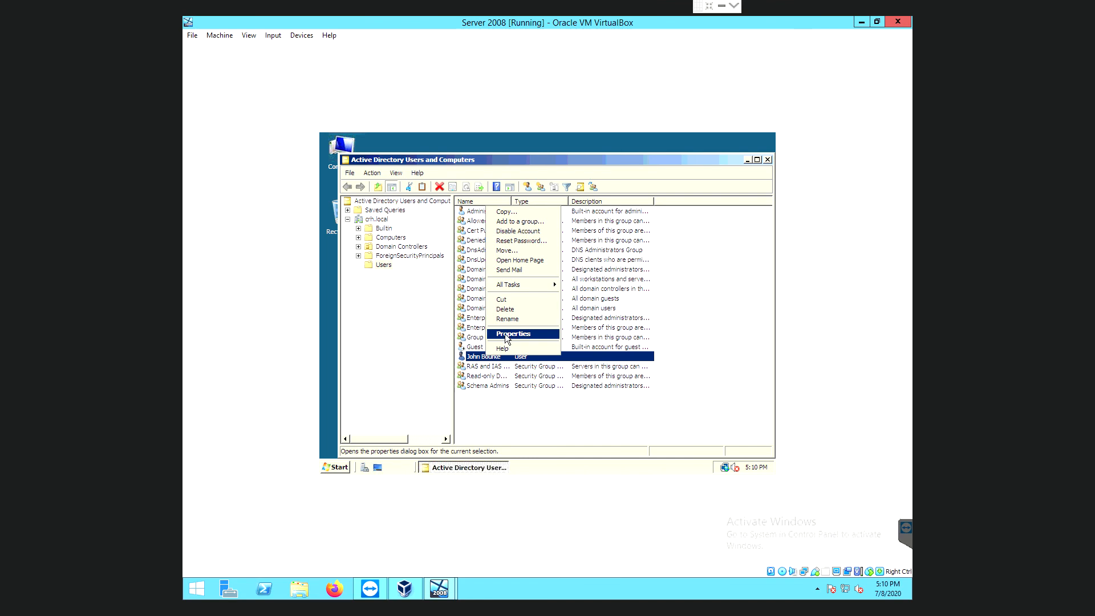
left_click(506, 335)
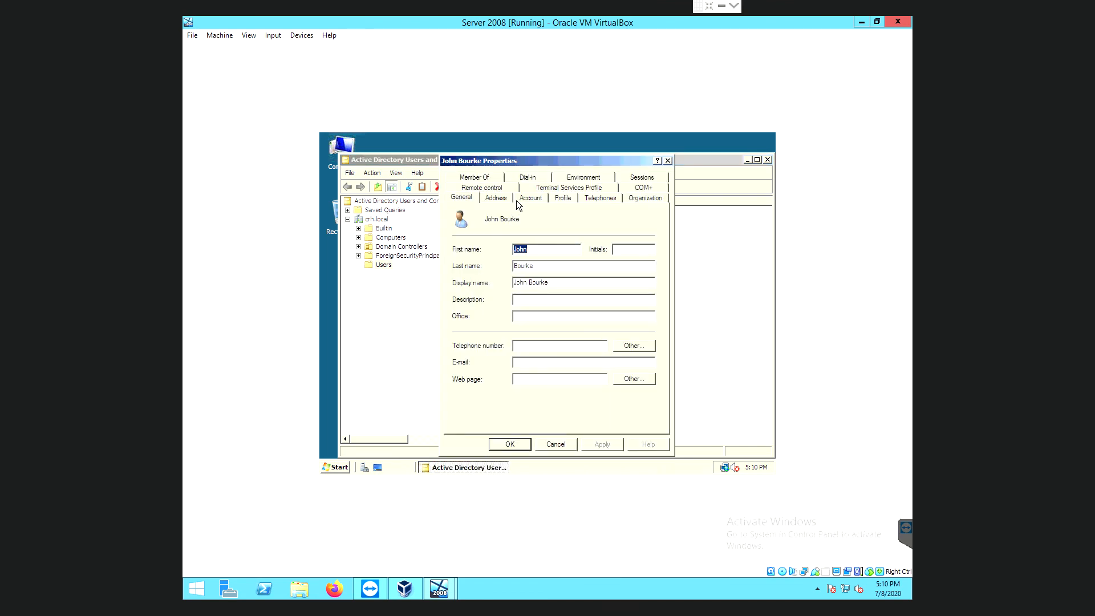
Set the user's Logon Hours to Logon Denied for the whole week, apply, and minimize the console.
left_click(537, 201)
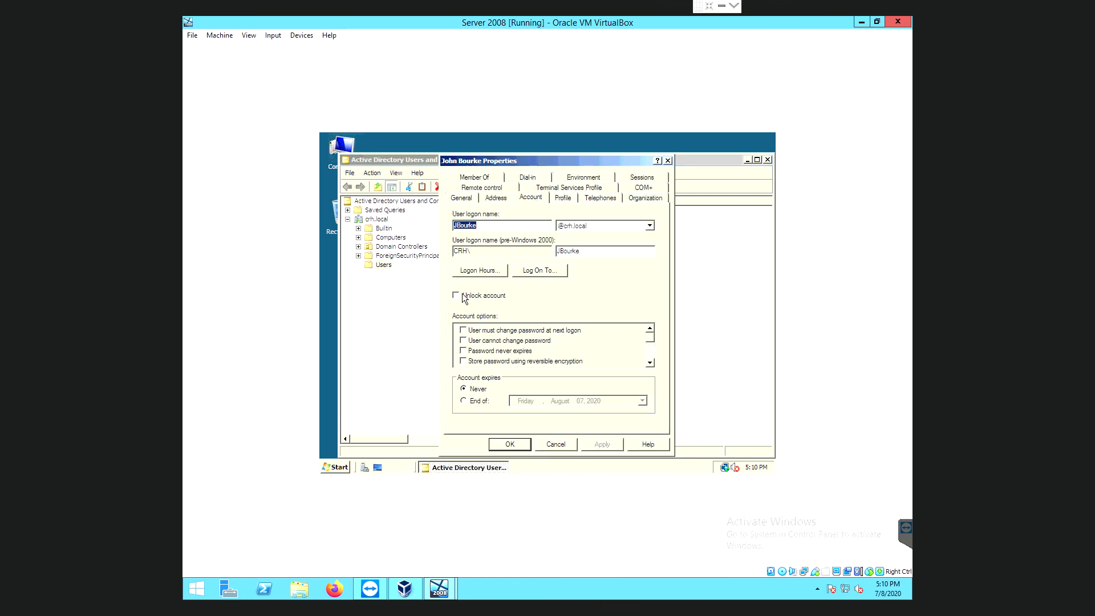
left_click(481, 275)
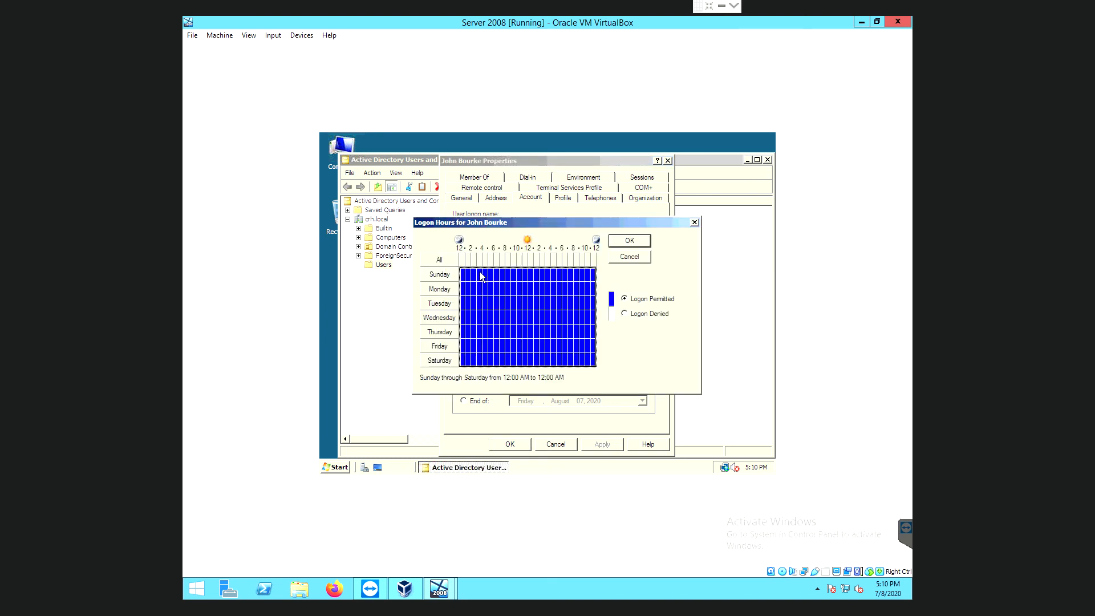
left_click(624, 314)
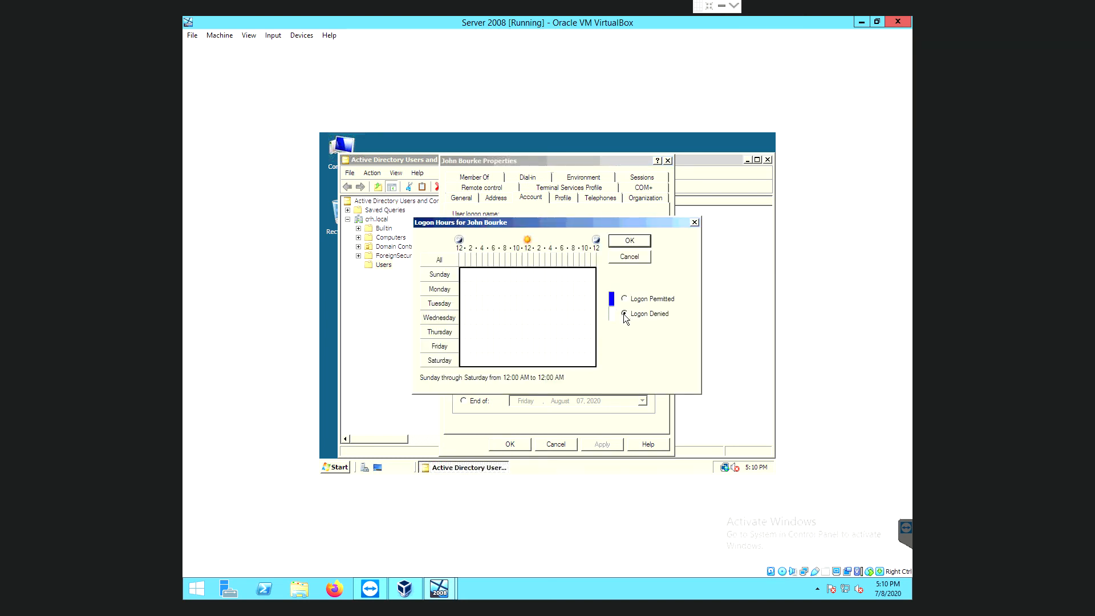
left_click(629, 241)
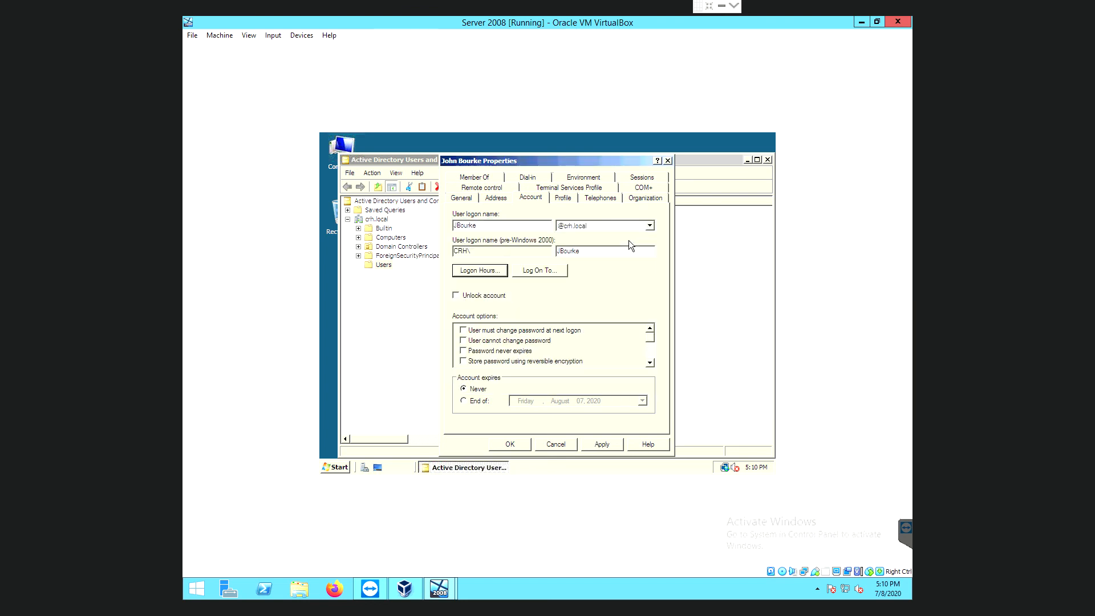
left_click(608, 447)
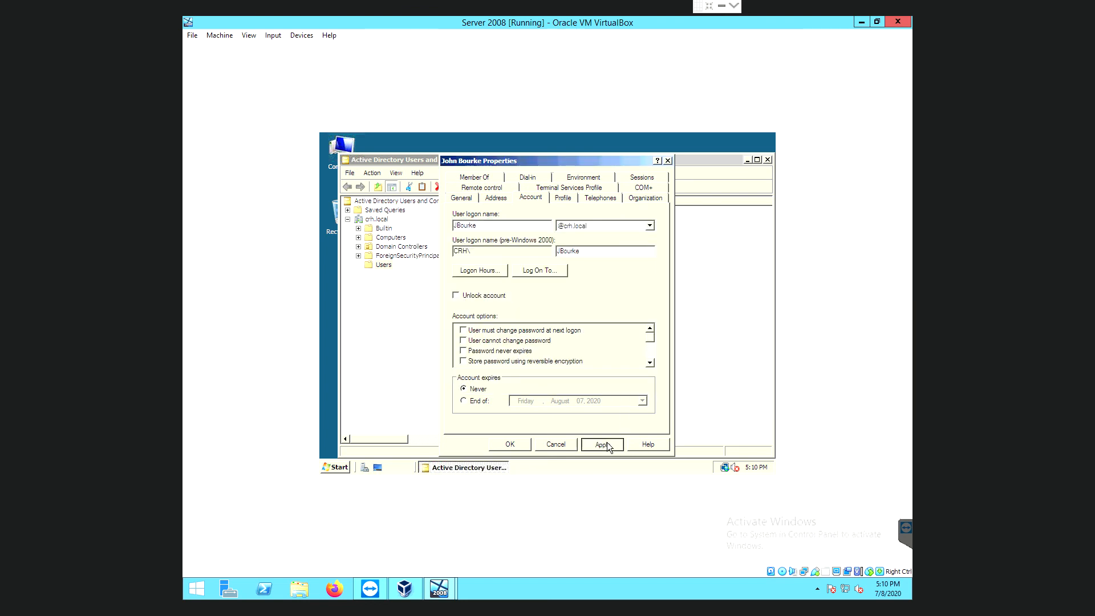
left_click(508, 444)
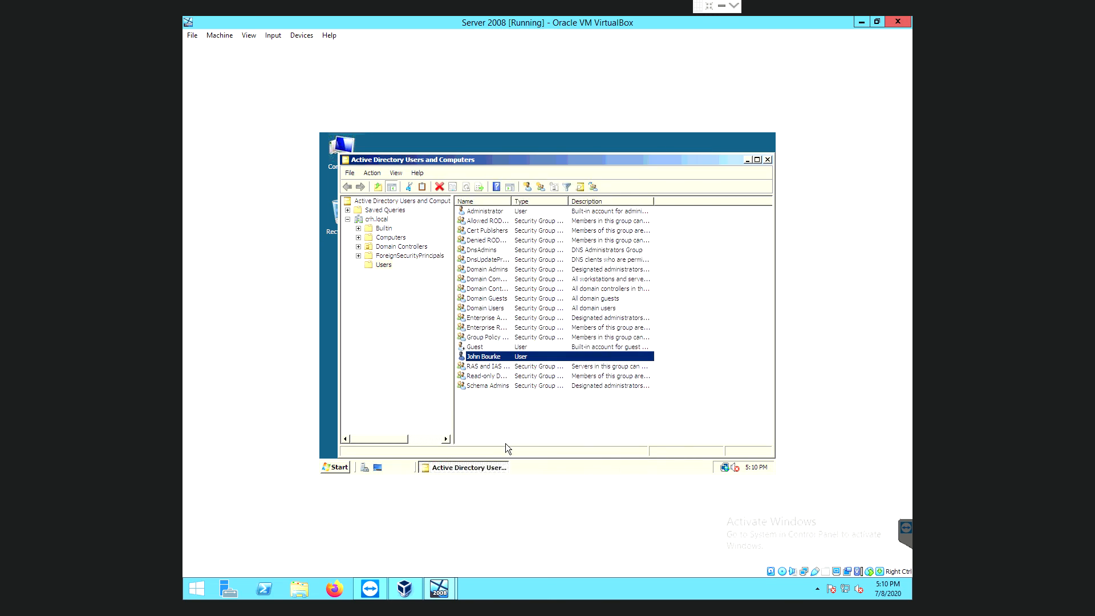
left_click(747, 161)
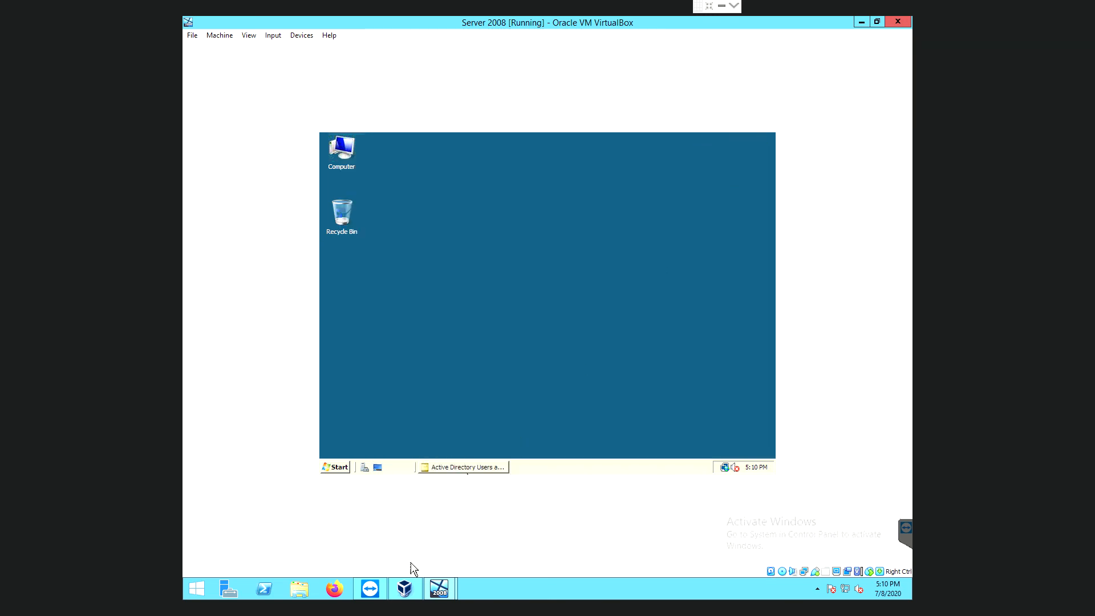
mouse_move(442, 592)
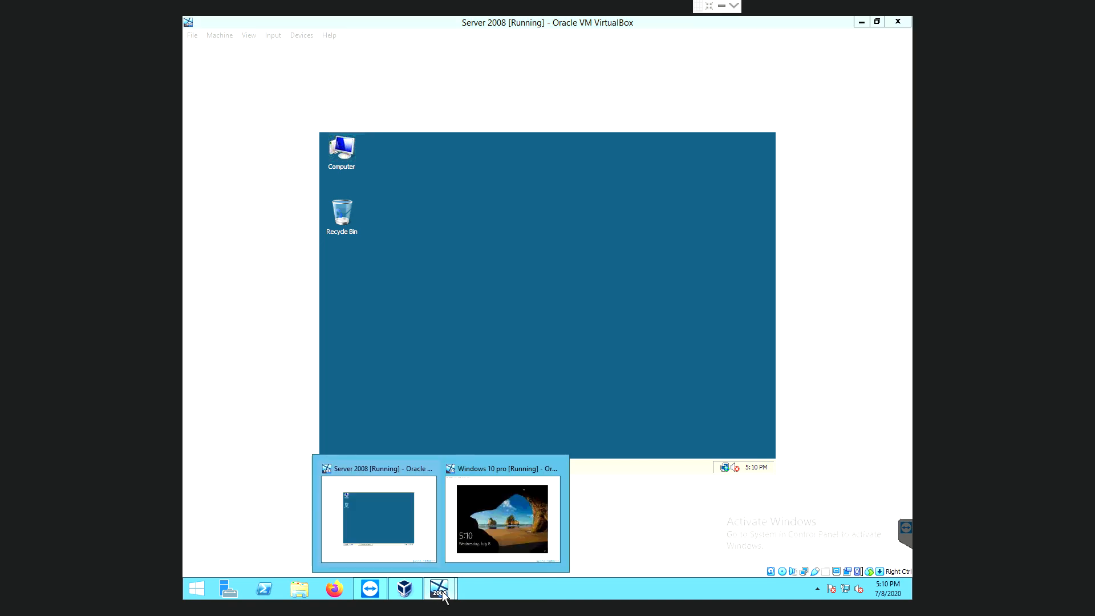
left_click(502, 523)
left_click(434, 228)
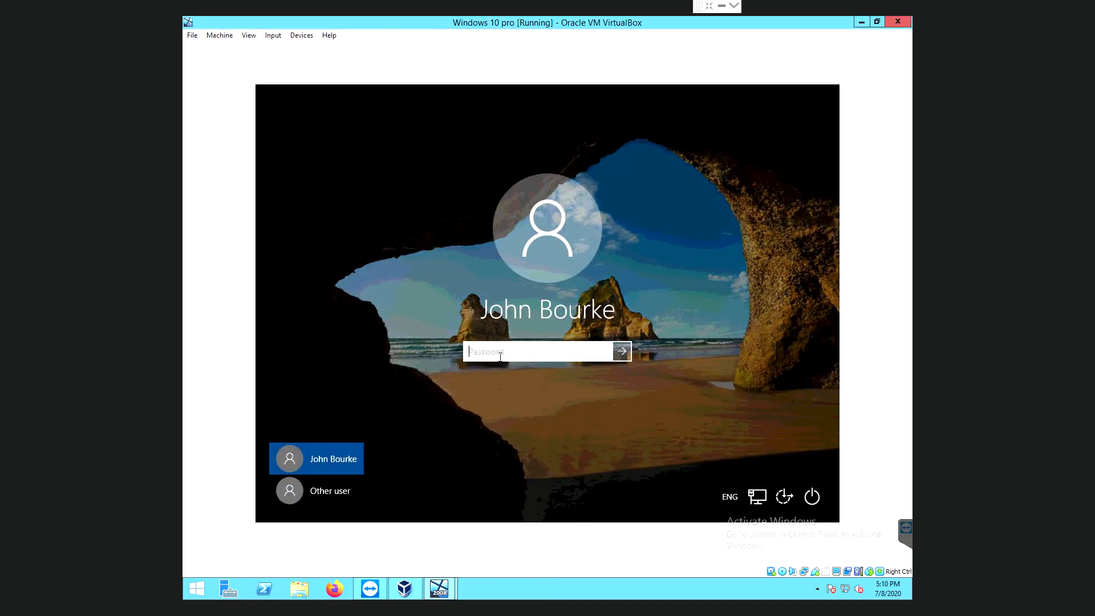
type("•••••••••••")
key("Return")
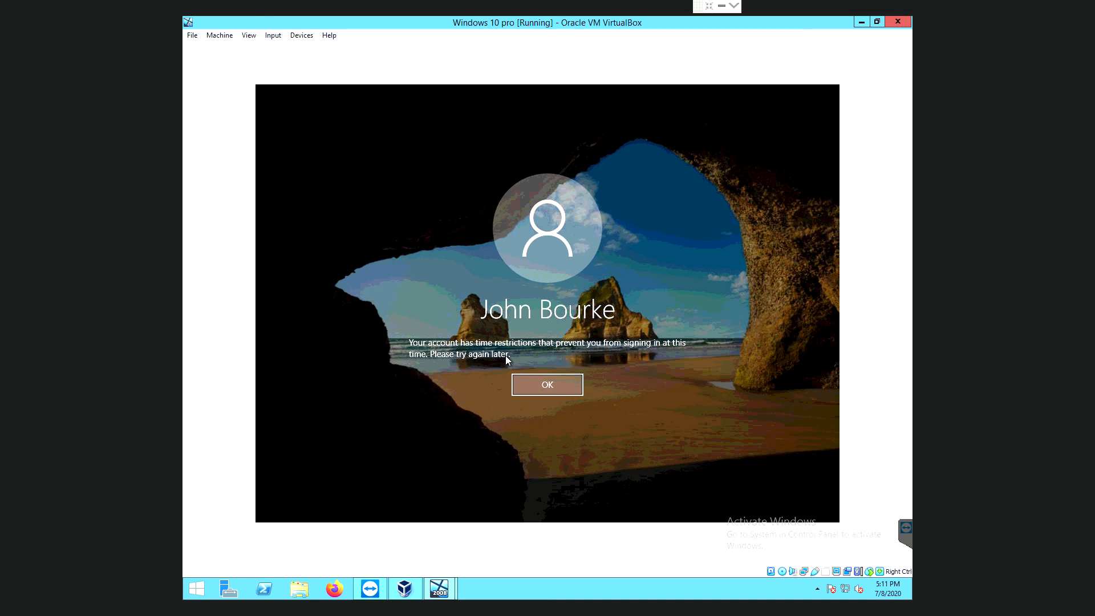
key("Return")
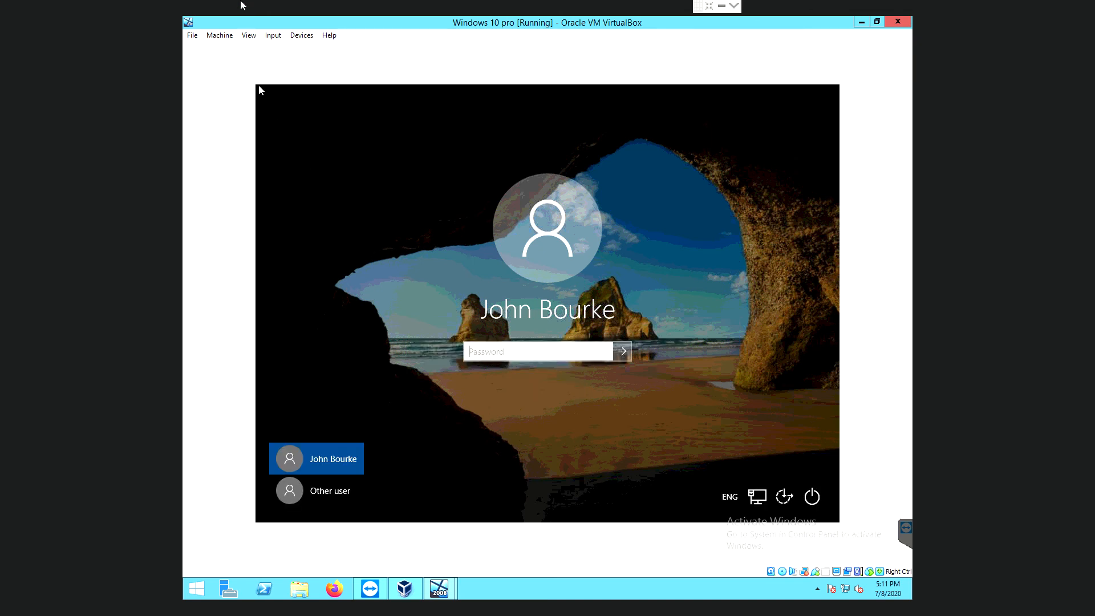
left_click(862, 23)
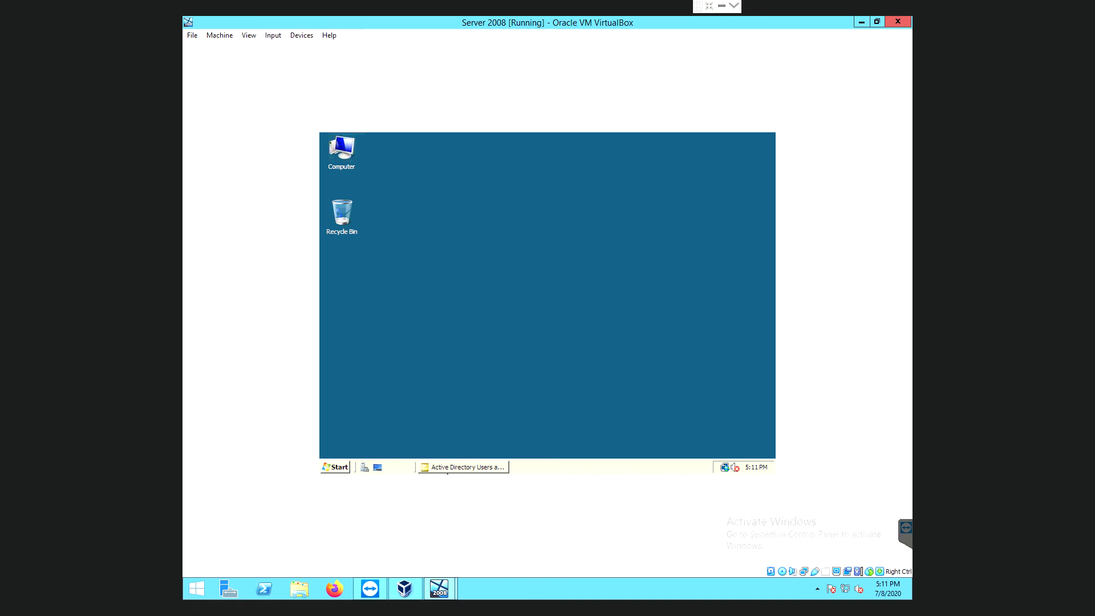
Restore the directory console and open Logon Hours from the user's Properties Account tab.
left_click(456, 467)
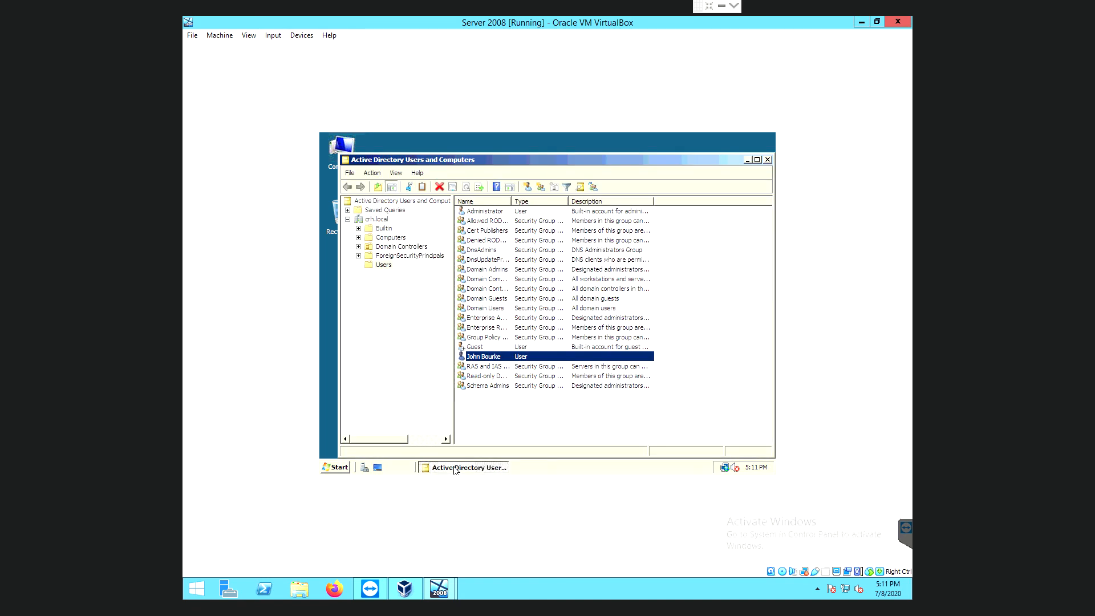
right_click(483, 357)
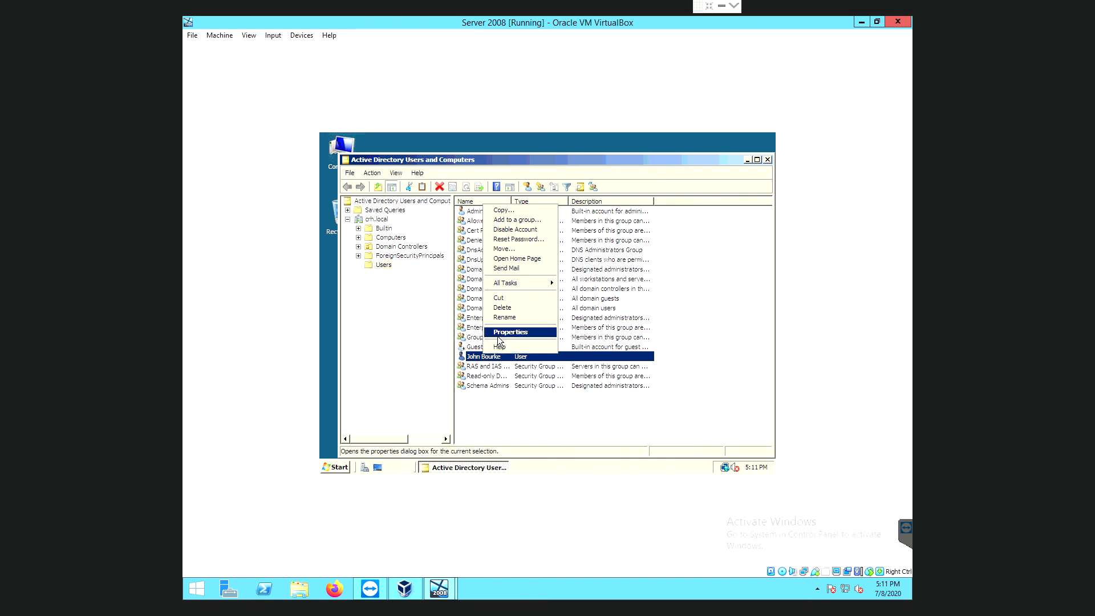
left_click(503, 333)
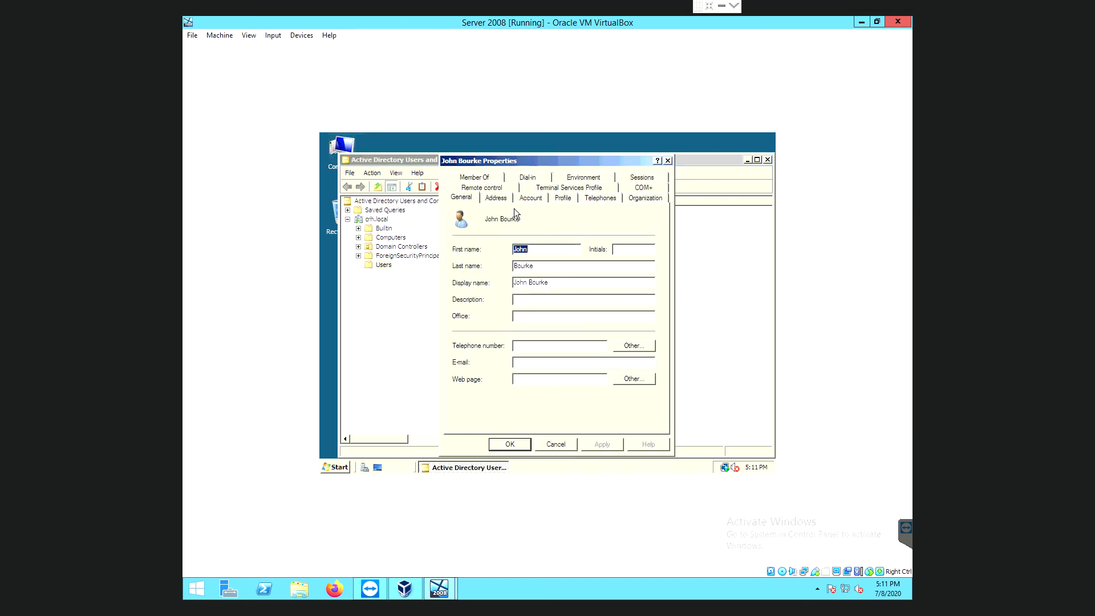
left_click(536, 189)
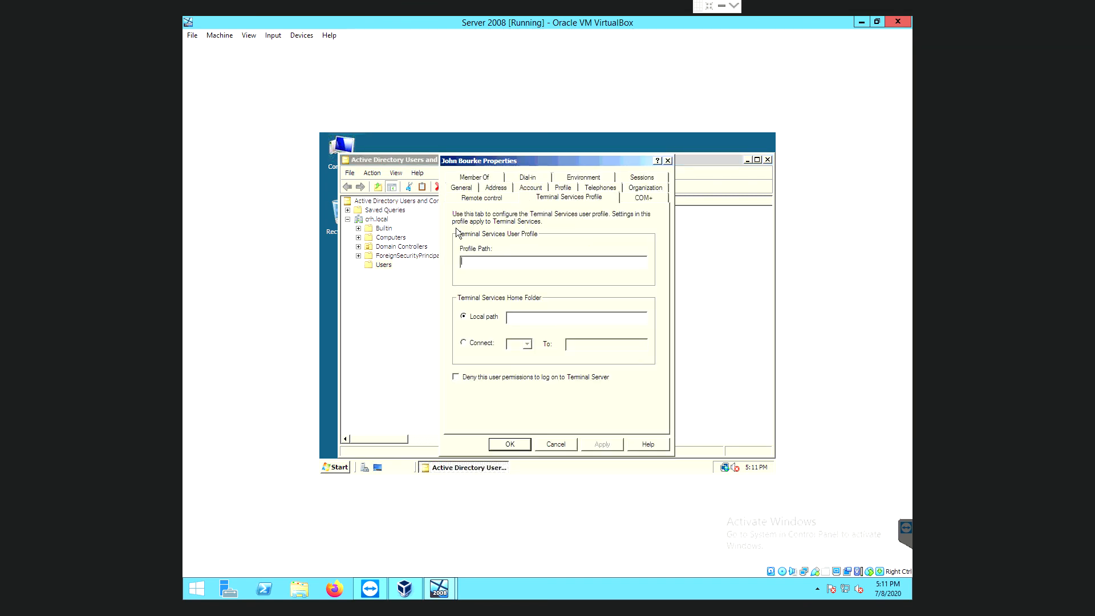
left_click(530, 188)
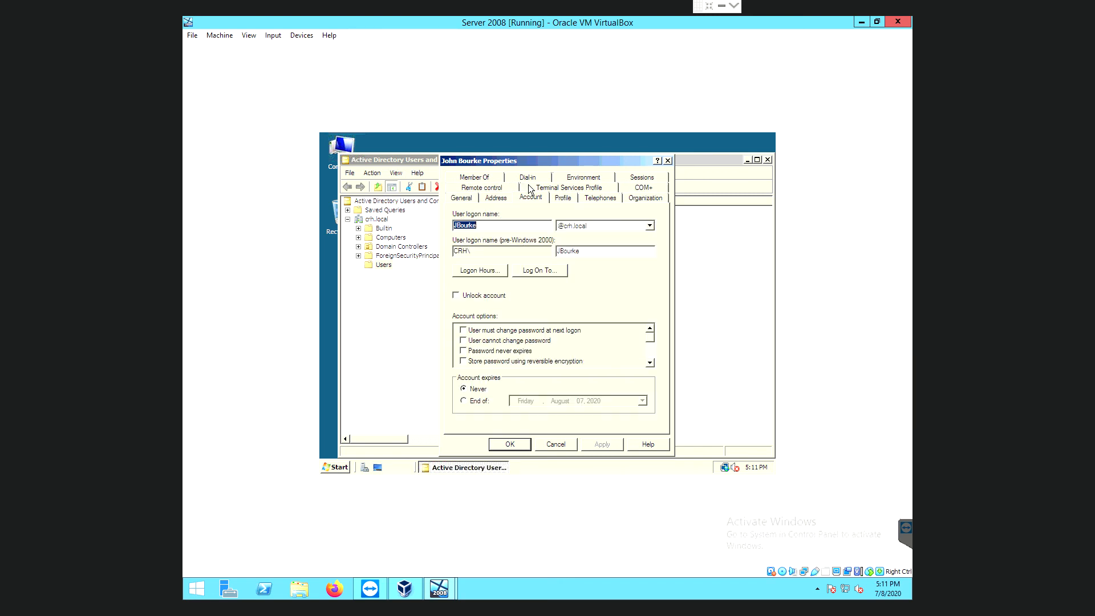
left_click(465, 272)
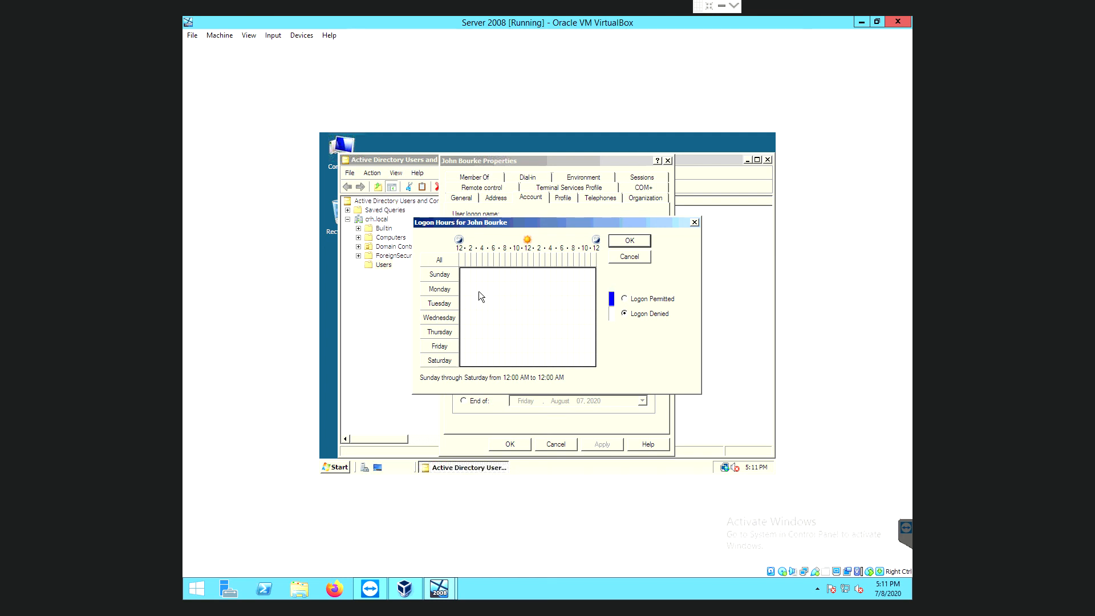
Try permitting Sunday 1–2 AM and then all of Sunday, then deny Sunday again.
left_click(470, 271)
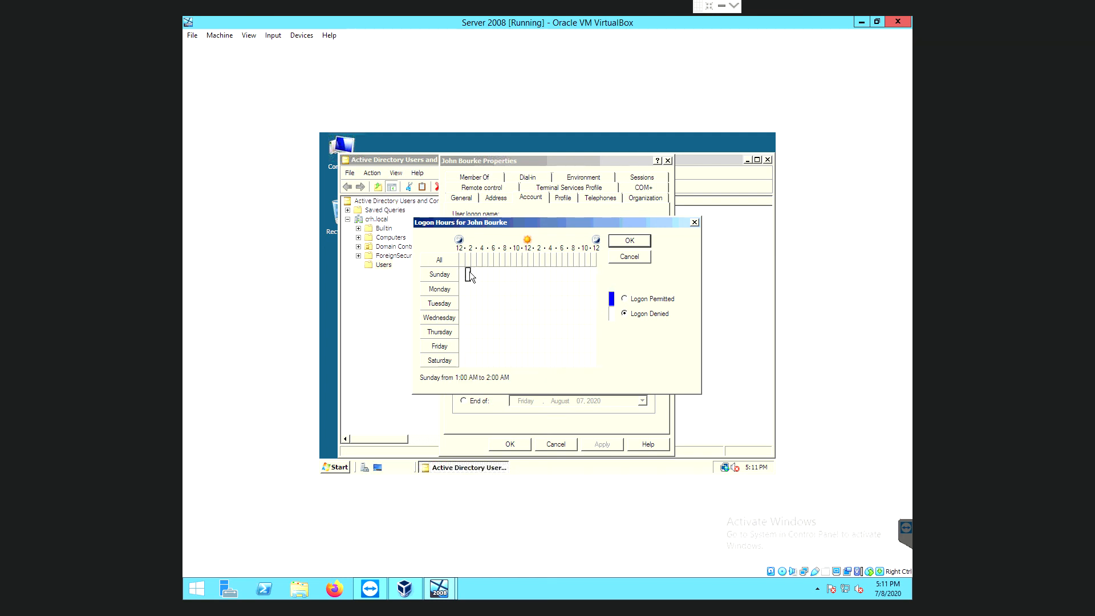
left_click(624, 298)
left_click_drag(466, 276, 597, 278)
left_click(624, 299)
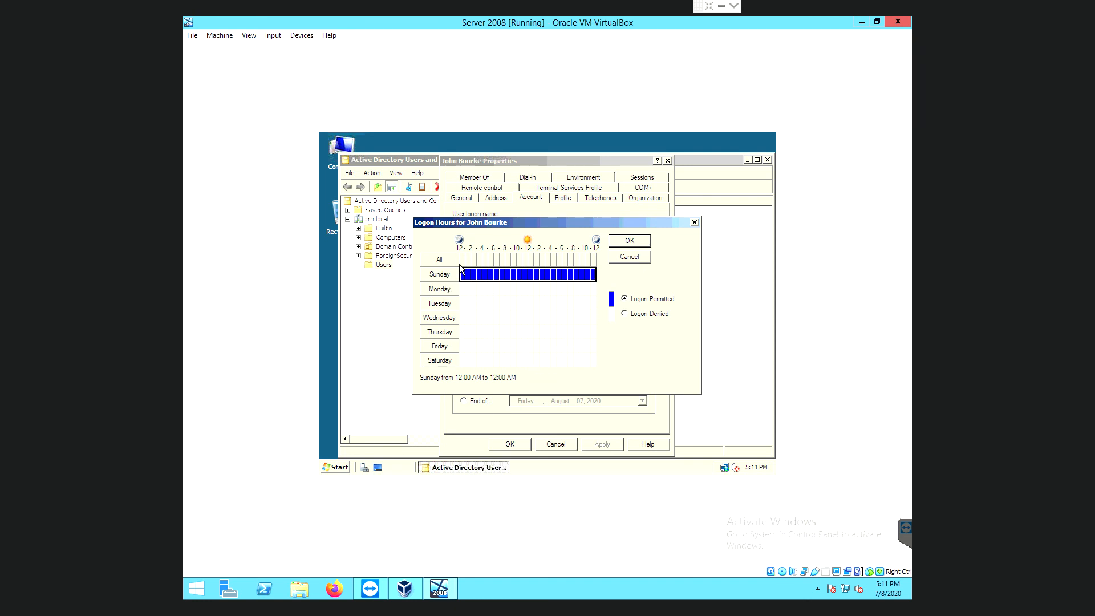
left_click(625, 313)
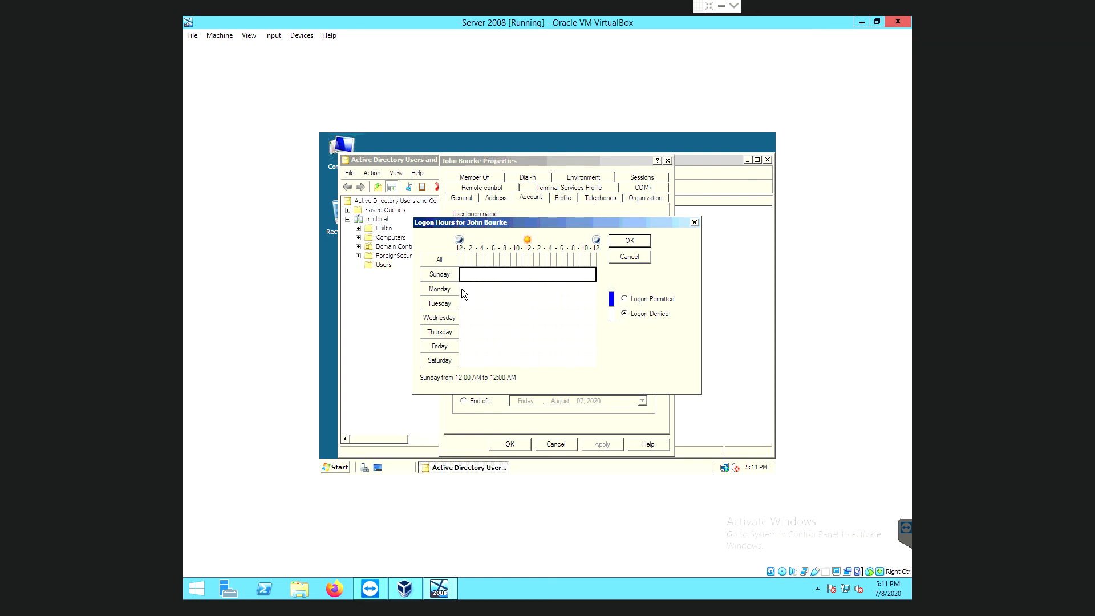
Permit logon for every hour Monday through Friday, then for Sunday and Monday.
left_click_drag(464, 294, 590, 337)
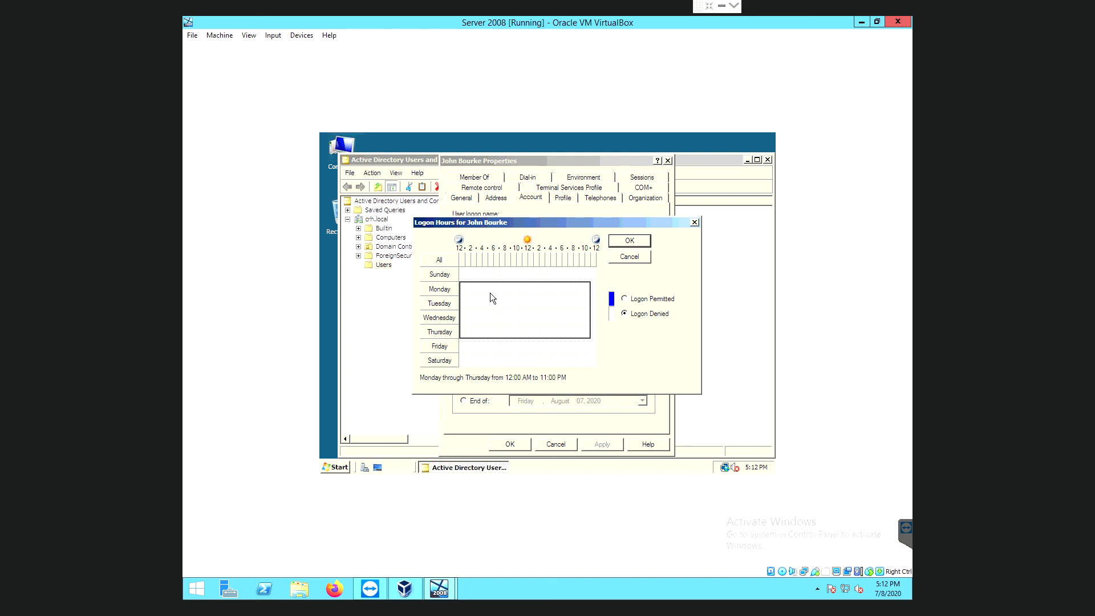
left_click_drag(462, 288, 592, 348)
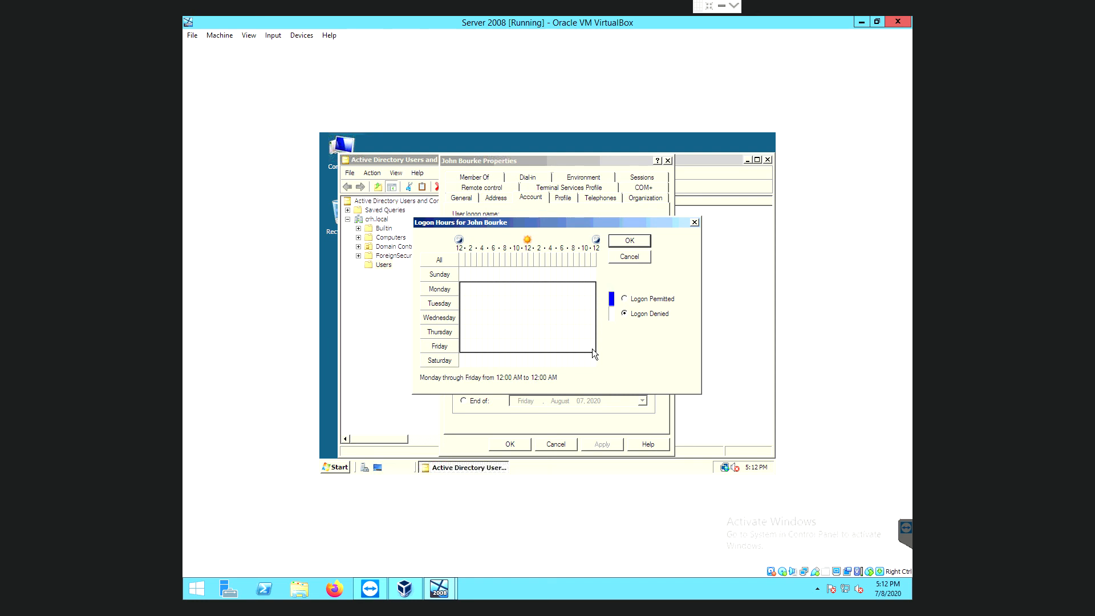
left_click(625, 300)
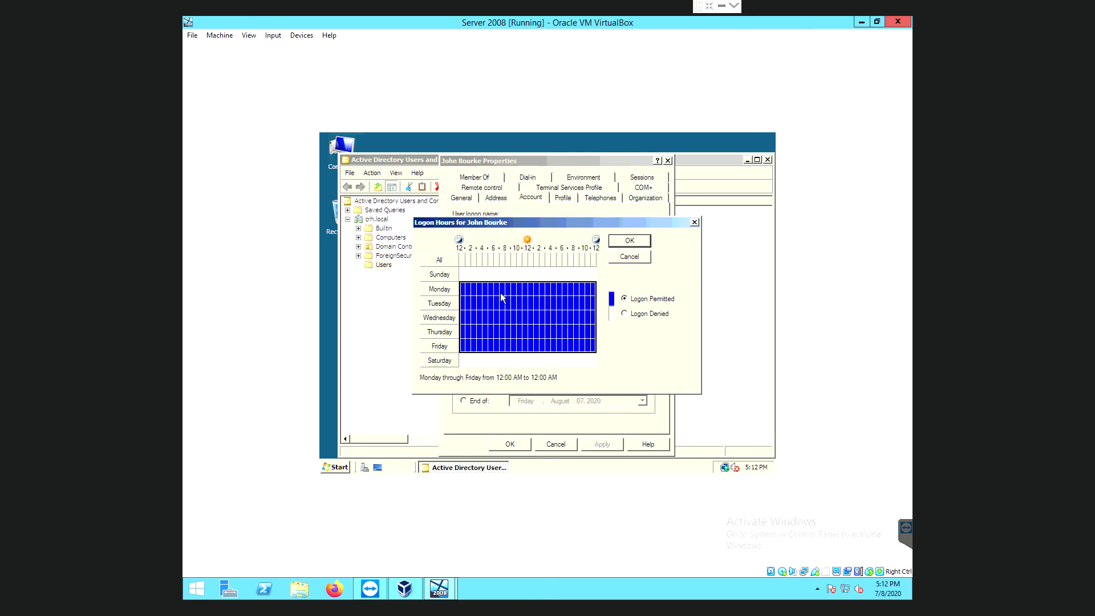
left_click_drag(461, 272, 593, 286)
left_click_drag(600, 285, 601, 286)
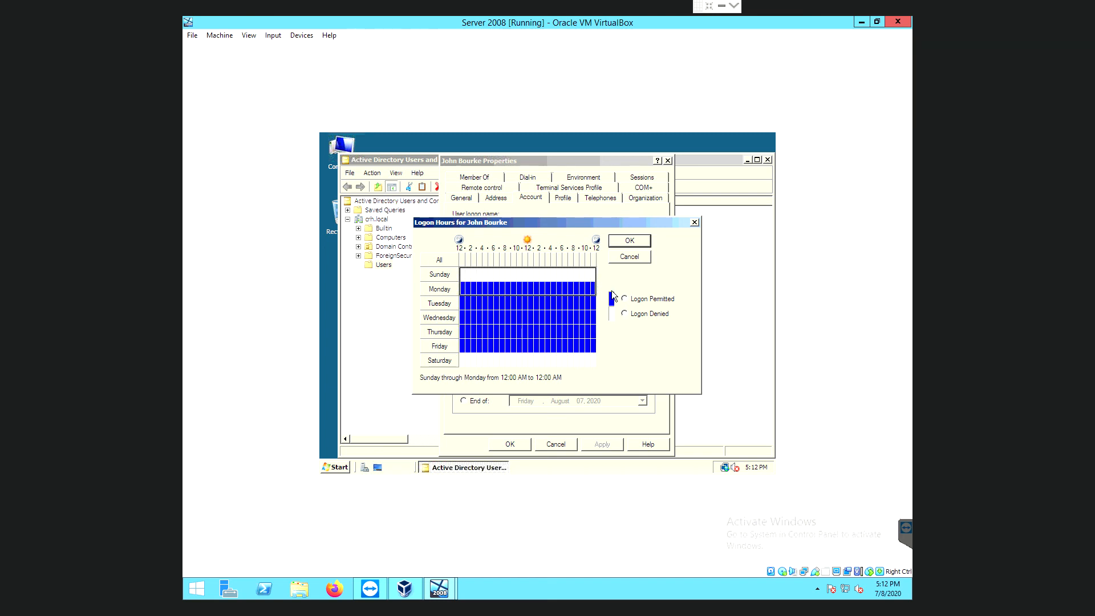
left_click(625, 299)
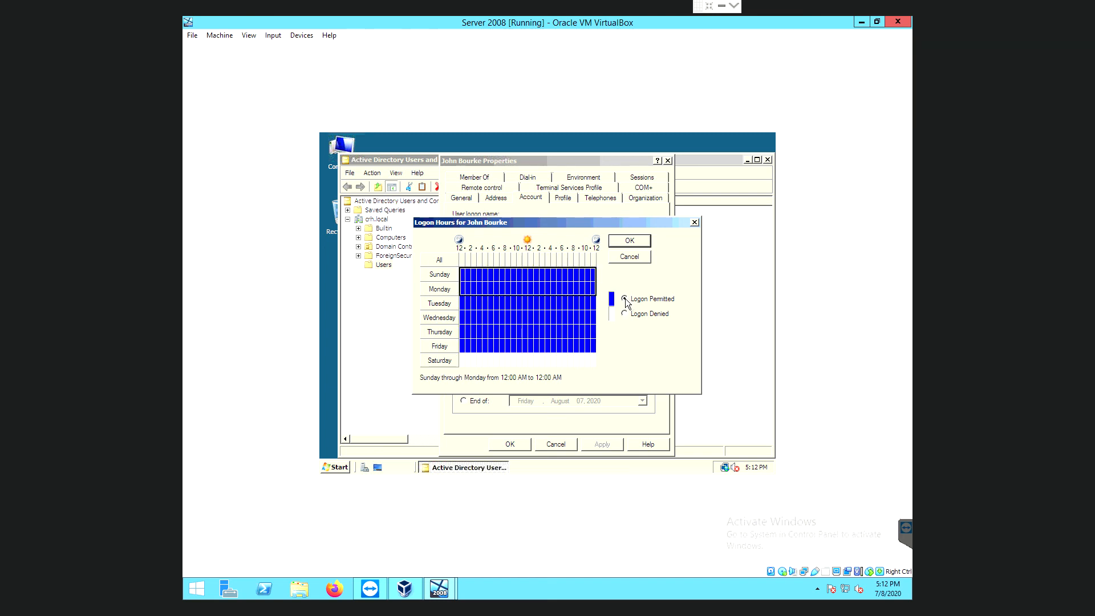
Permit Saturday's hours, including 11 PM, and accept the logon hours with OK.
left_click_drag(466, 365, 590, 366)
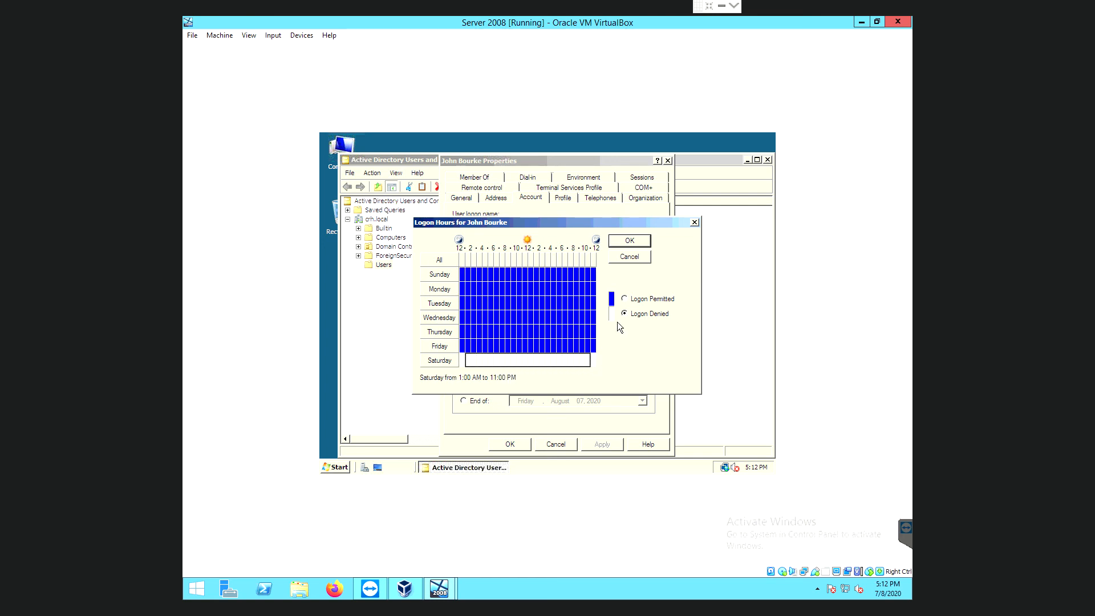
left_click(625, 299)
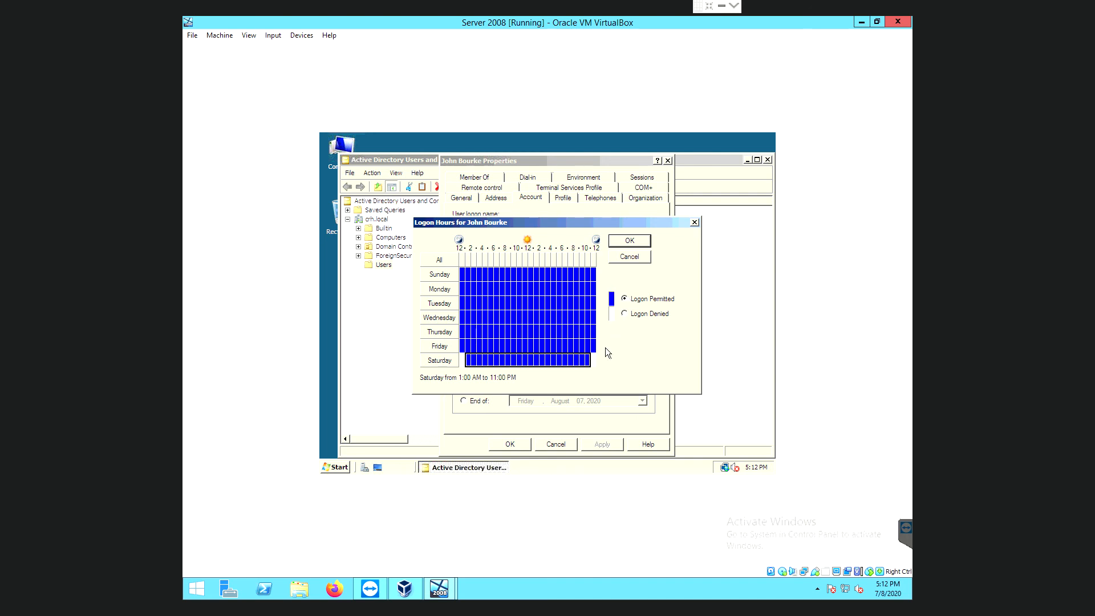
left_click(594, 360)
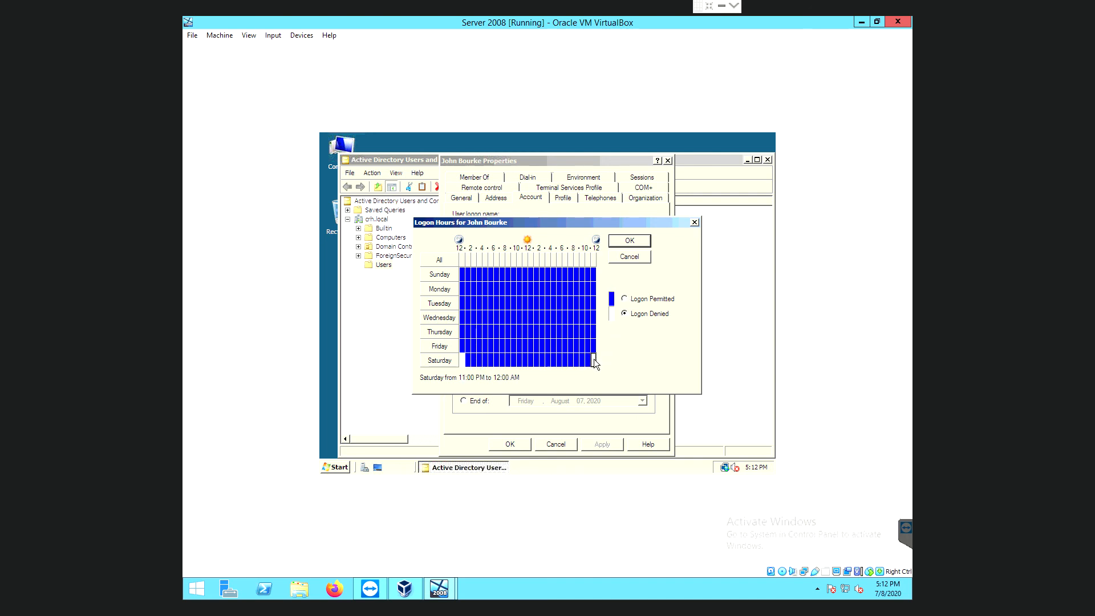
left_click(625, 298)
left_click(464, 363)
left_click(629, 242)
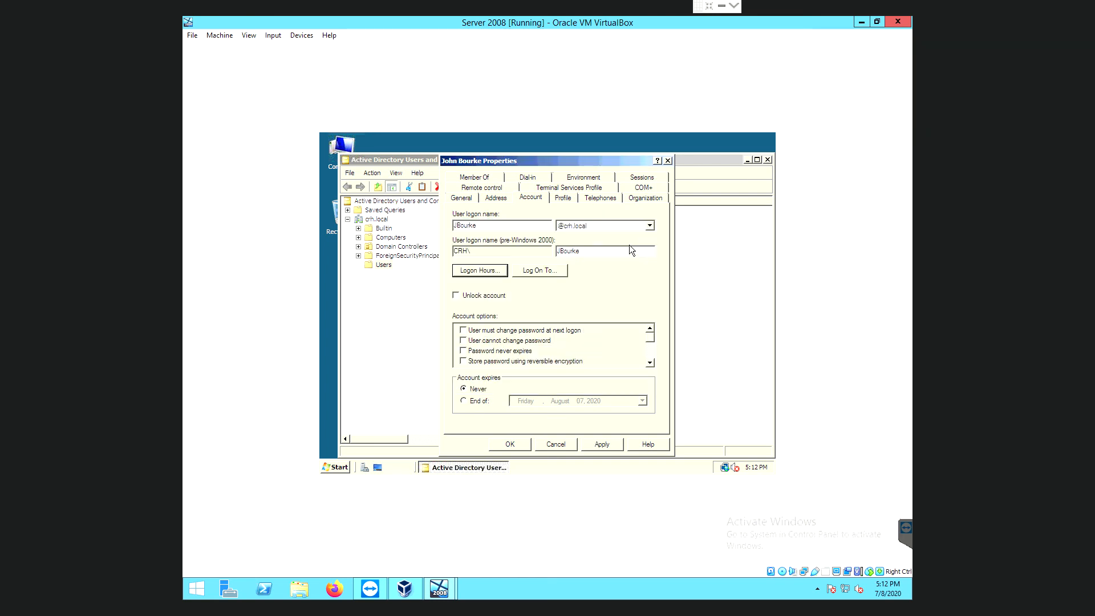
Save the logon hours change and reopen the user's Properties on the Account tab.
left_click(606, 445)
left_click(518, 444)
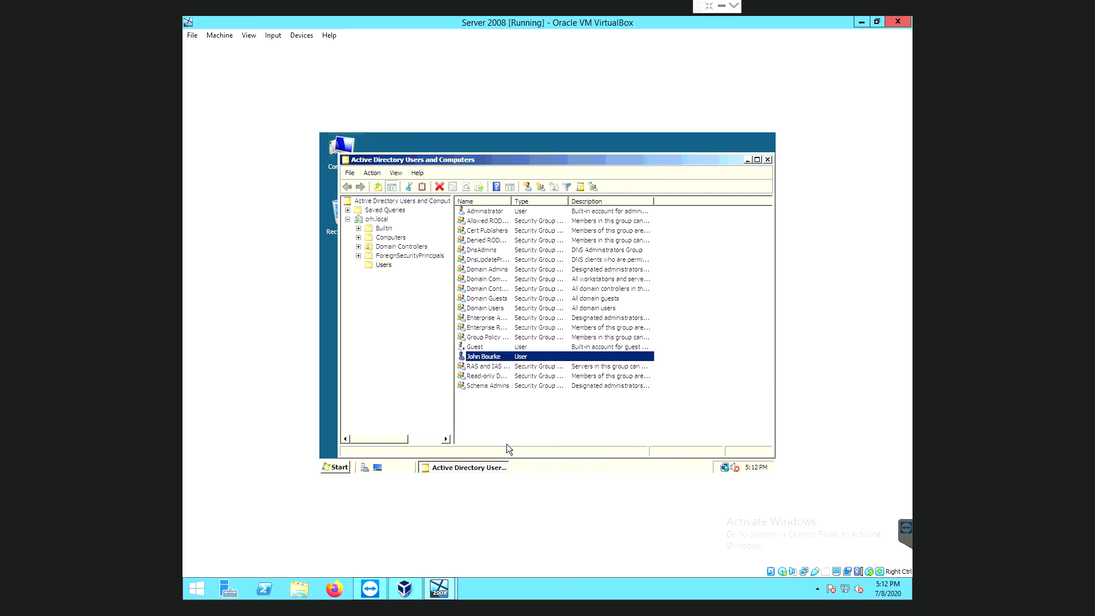
right_click(482, 358)
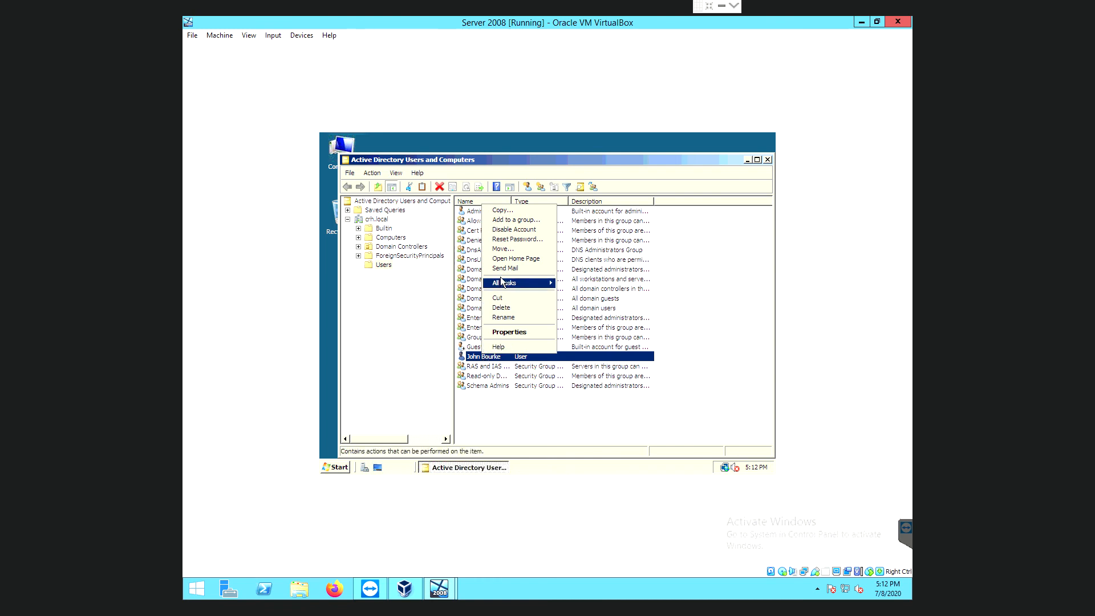
left_click(510, 333)
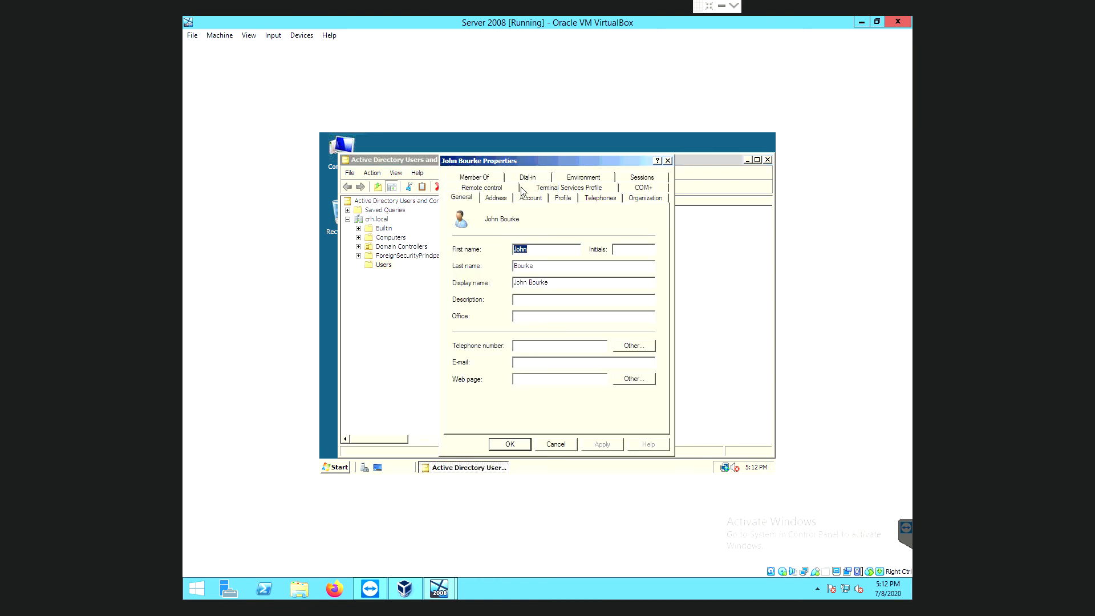
left_click(534, 198)
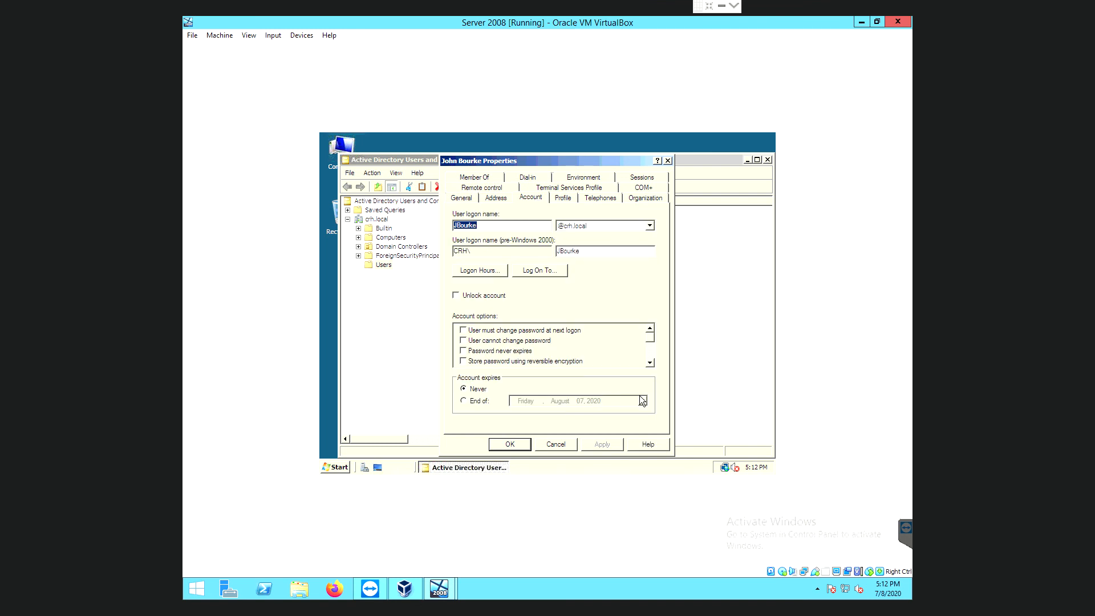
Tick 'Account is disabled', apply and close, then minimize the Server 2008 VM.
left_click(649, 364)
left_click(649, 364)
left_click(649, 364)
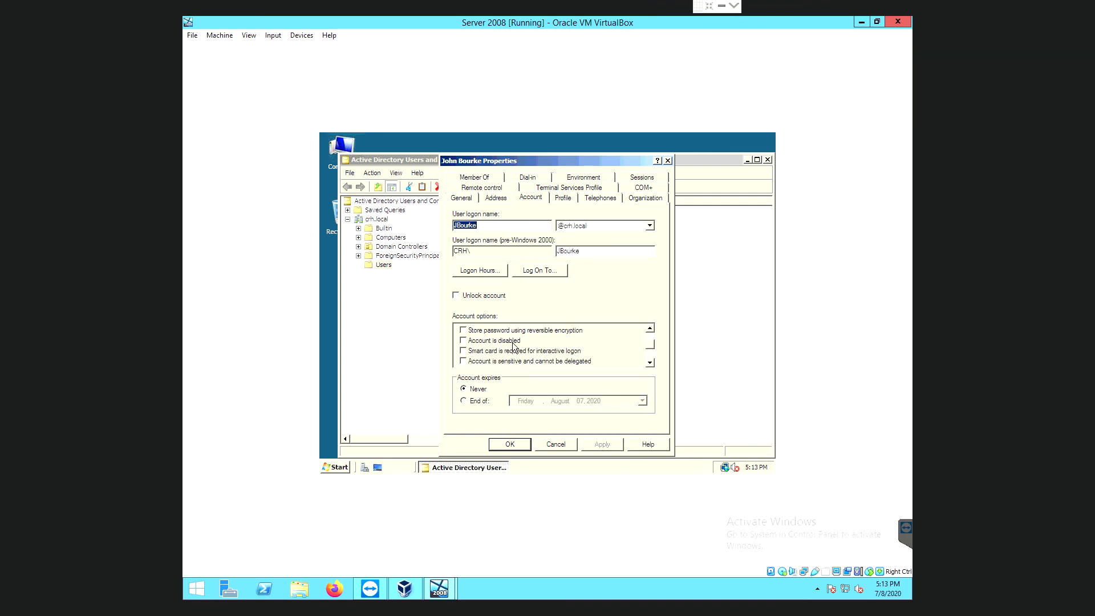
left_click(462, 341)
left_click(602, 445)
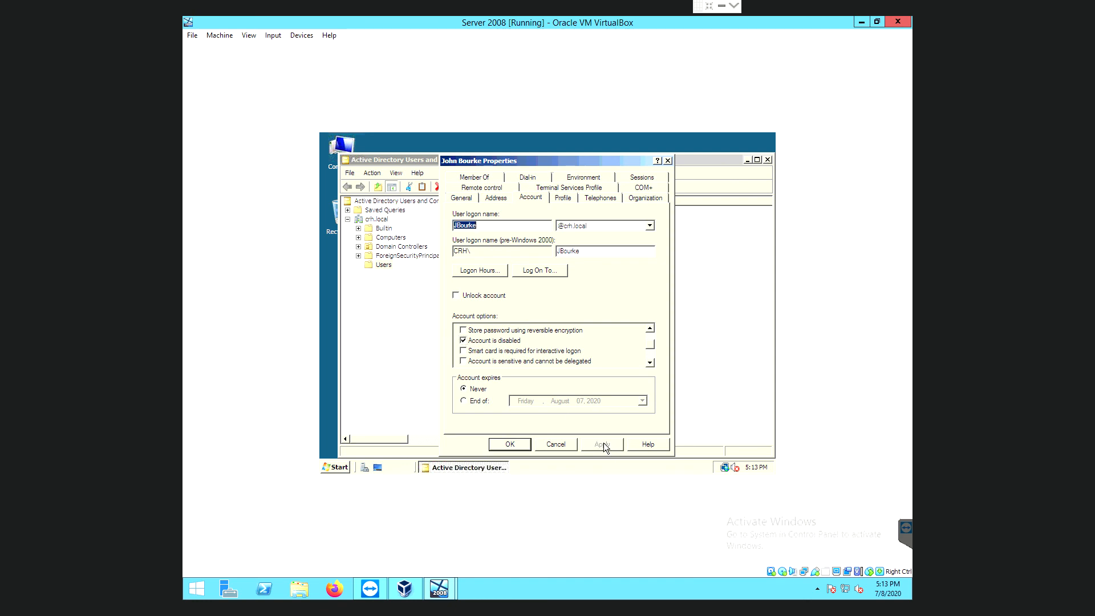
left_click(510, 444)
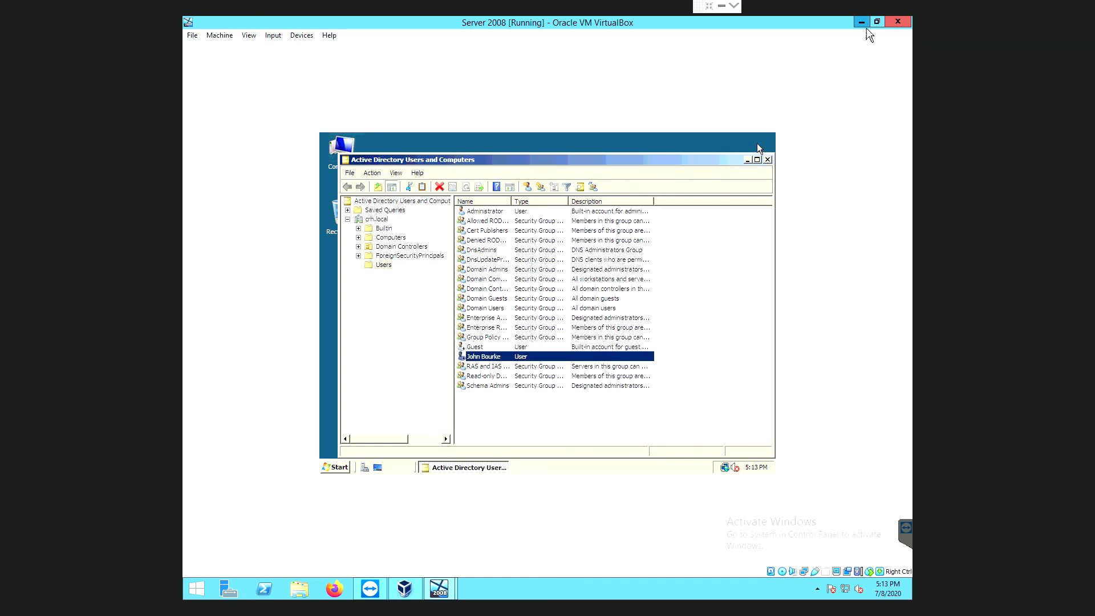
left_click(864, 25)
On the Windows 10 VM, enter the domain user's password and dismiss the account-disabled message.
mouse_move(440, 591)
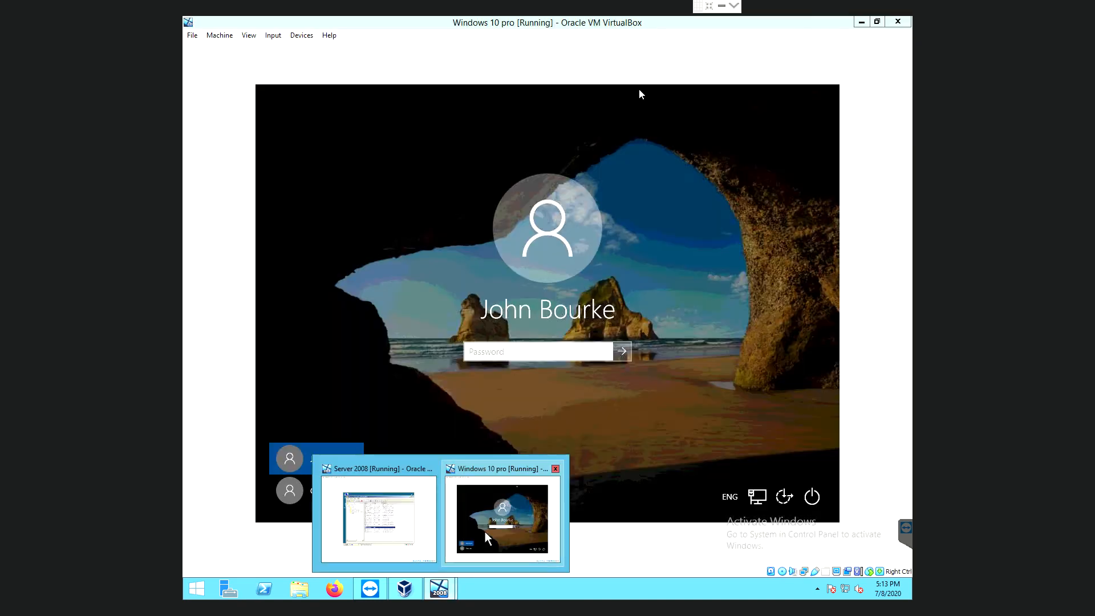
left_click(485, 532)
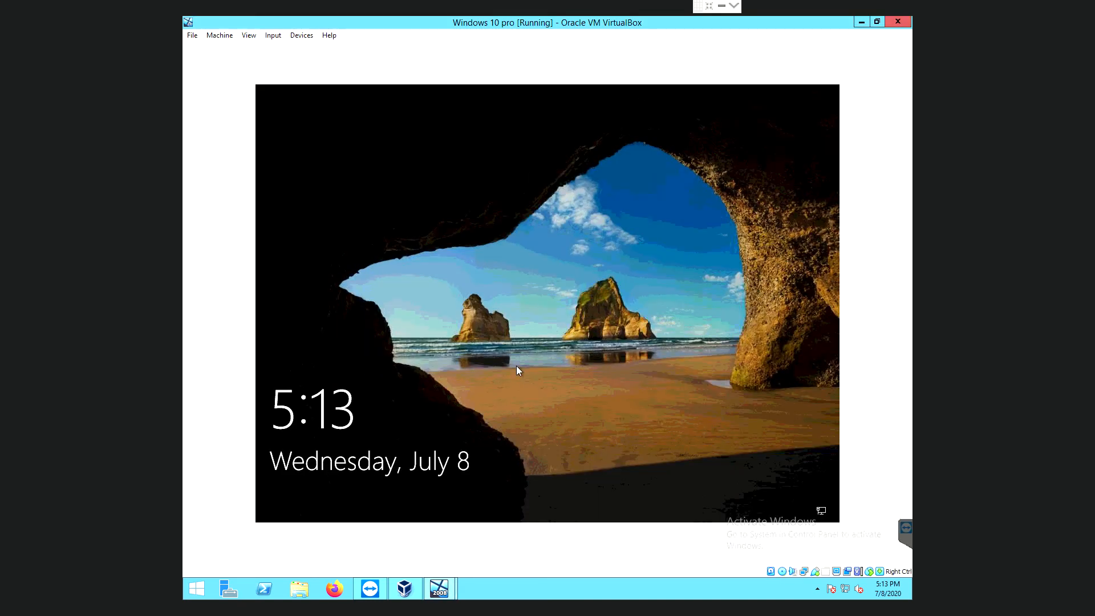
left_click(487, 321)
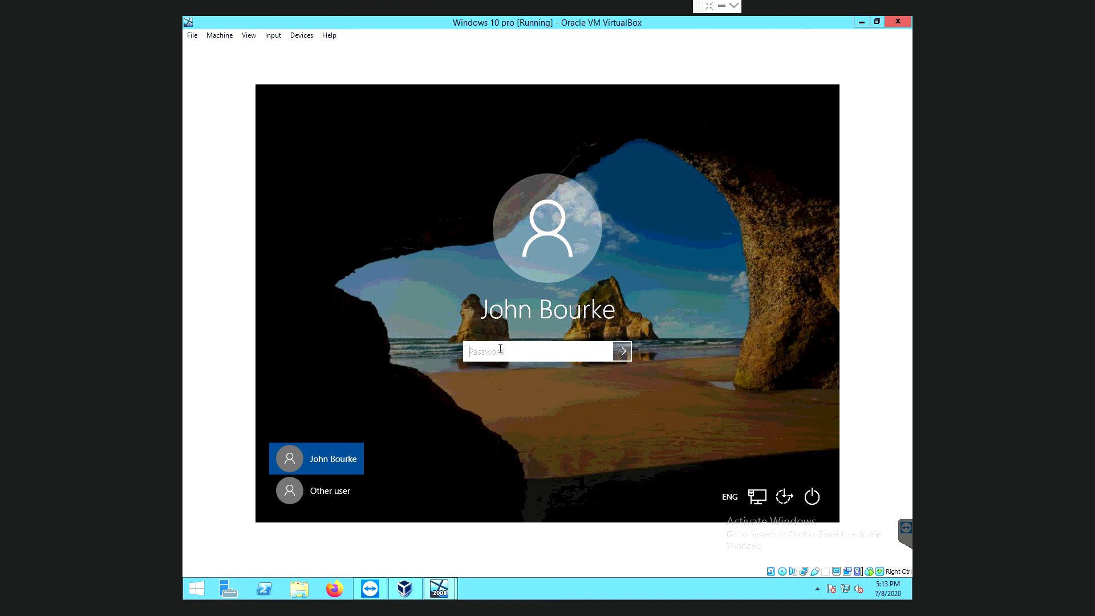
type("•••••••••••")
key("Return")
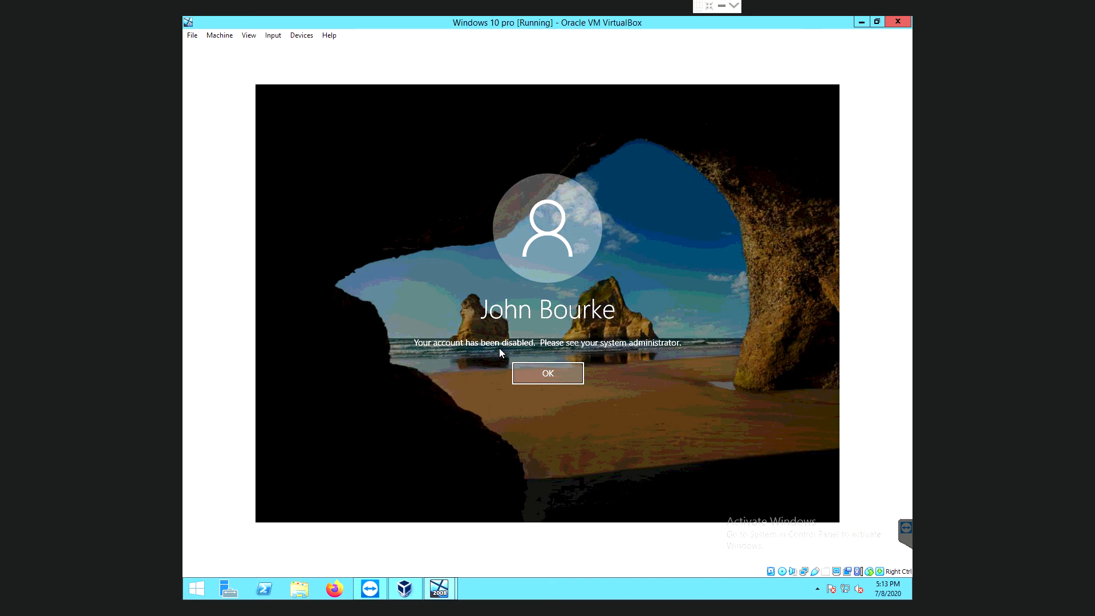
key("Return")
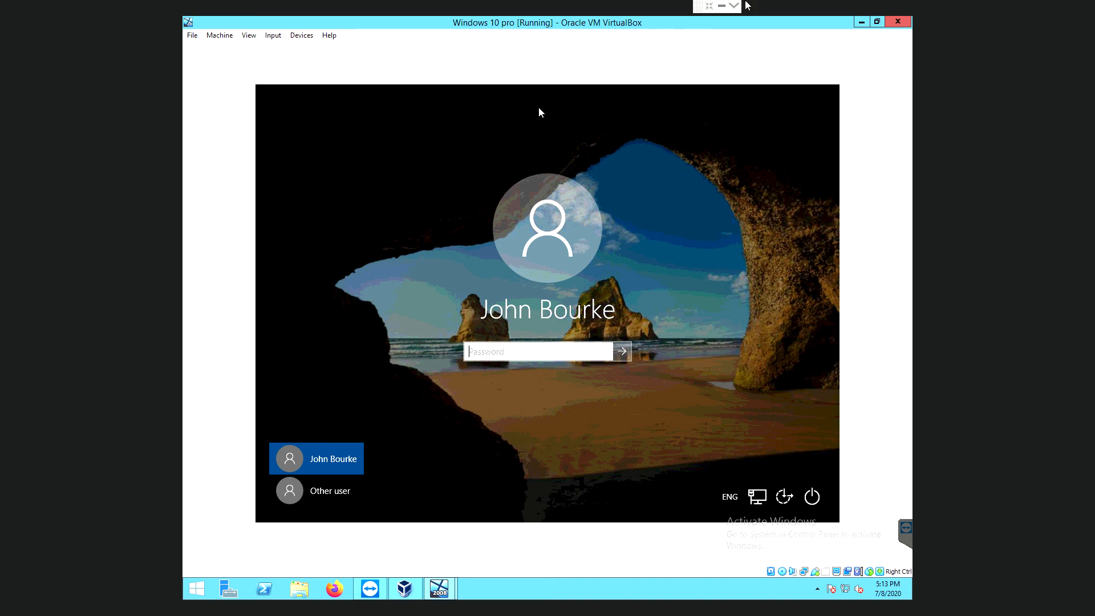
Minimize Windows 10 and open the user's Properties Account tab on Server 2008.
left_click(862, 23)
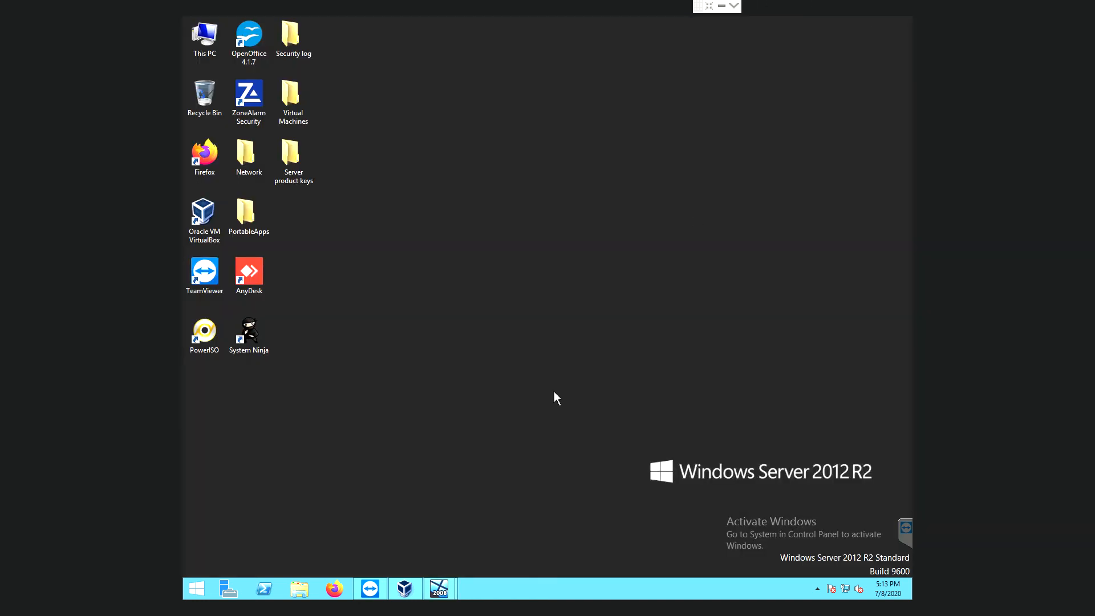
mouse_move(442, 592)
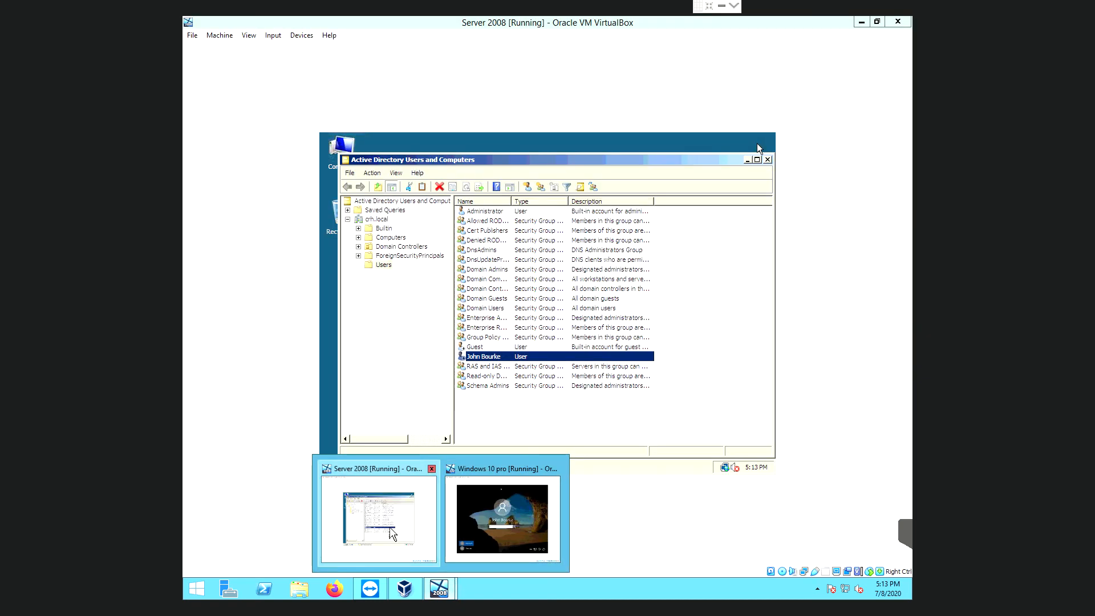
left_click(392, 534)
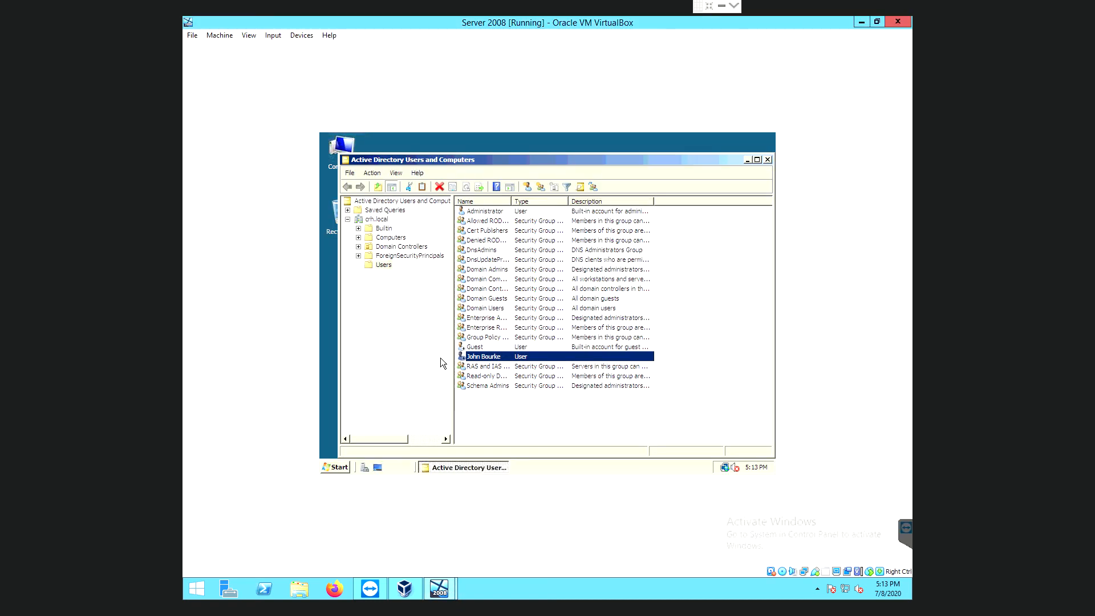
right_click(478, 358)
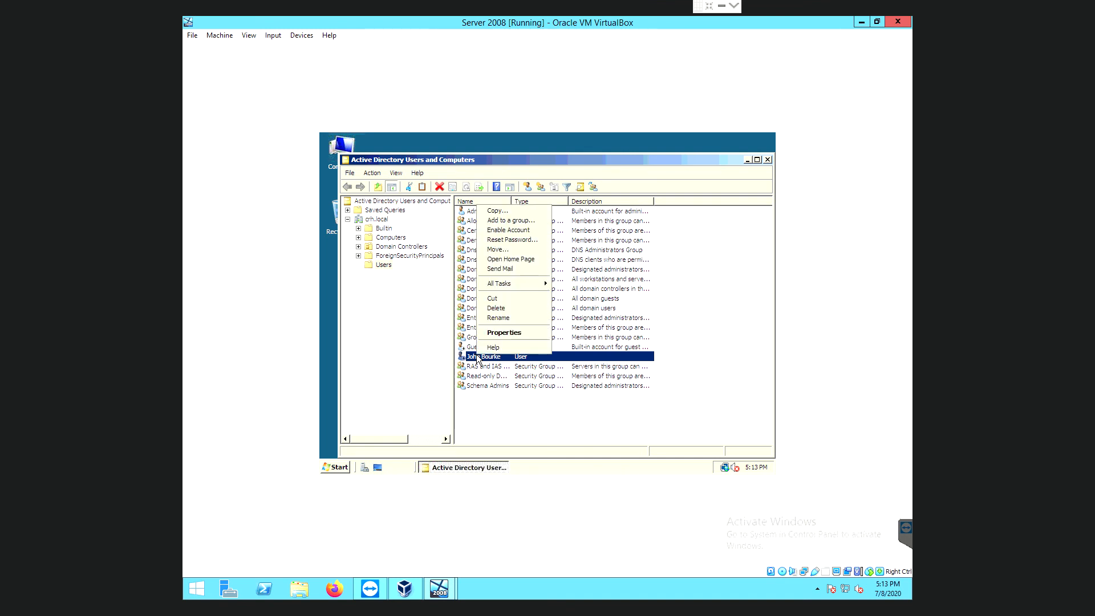
left_click(494, 334)
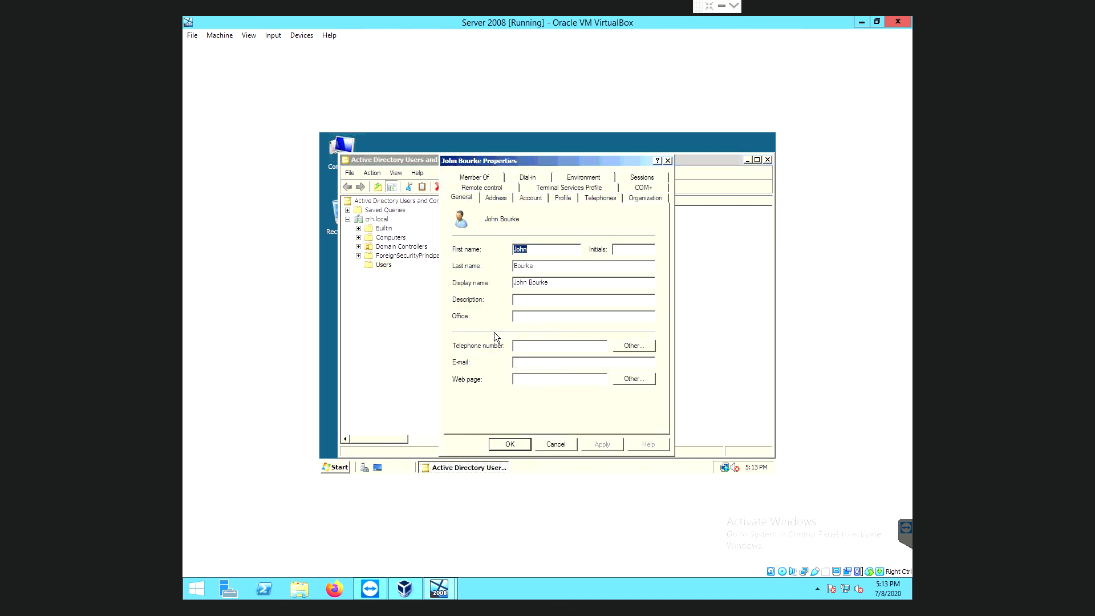
left_click(530, 200)
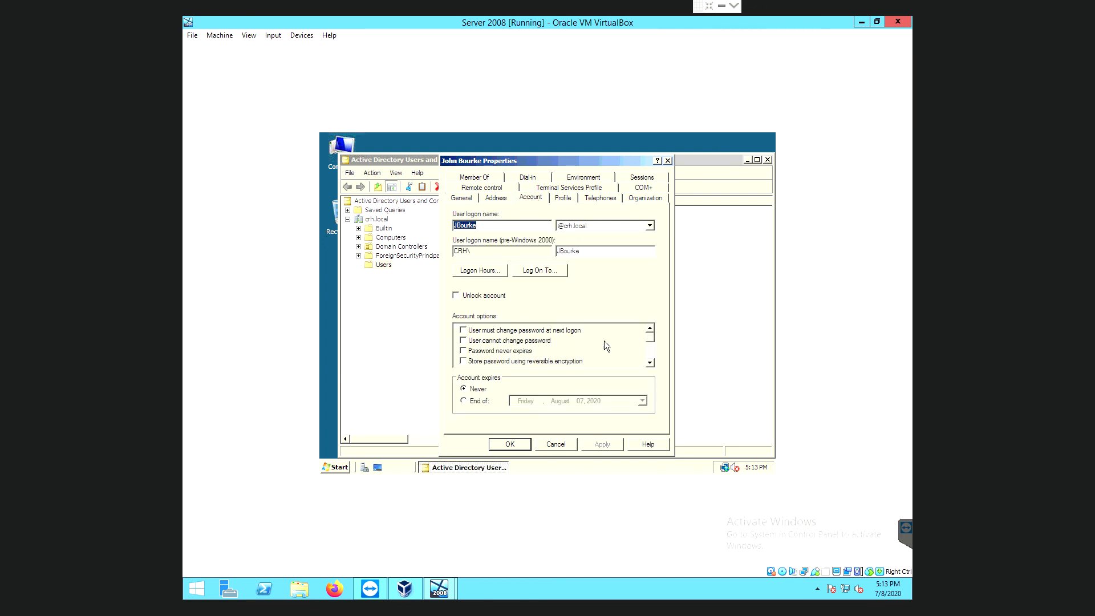
Untick 'Account is disabled', apply and close, then close Active Directory Users and Computers.
left_click(650, 363)
left_click(650, 363)
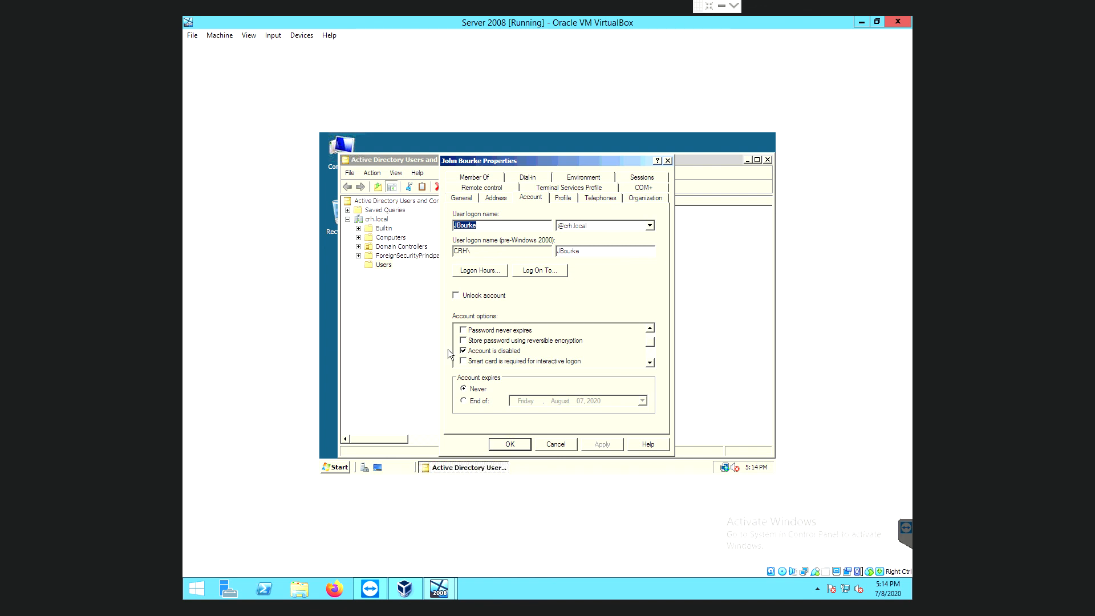
left_click(463, 352)
left_click(603, 445)
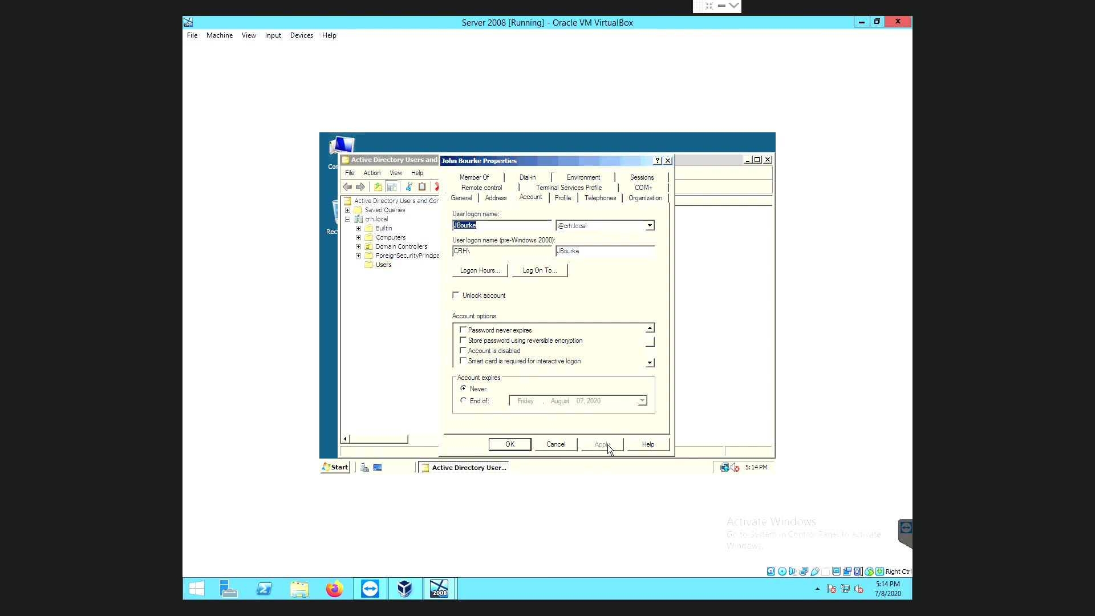
left_click(510, 445)
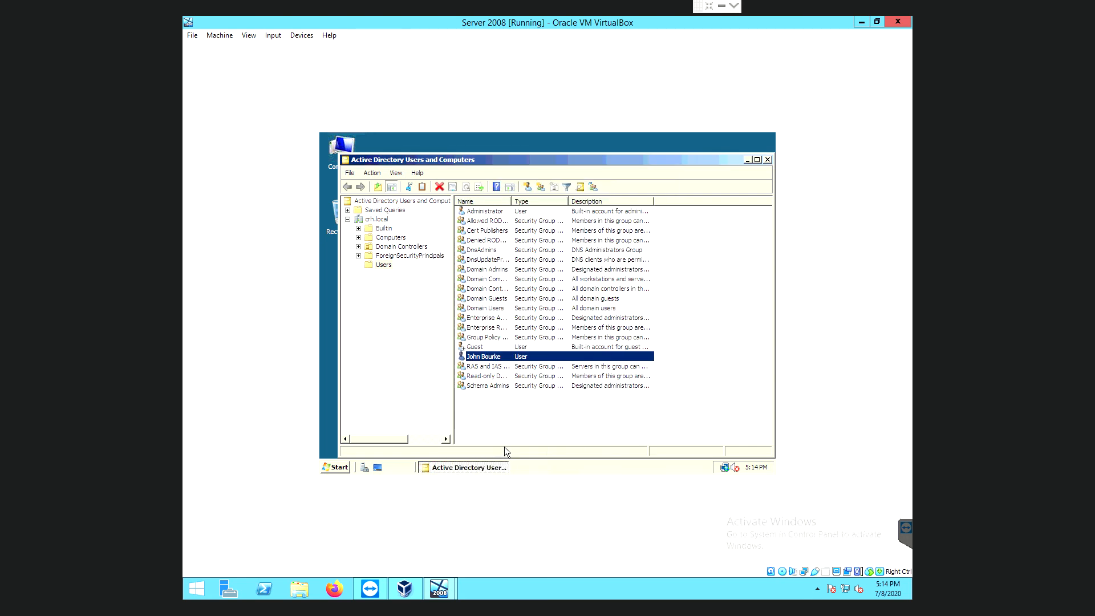
left_click(768, 160)
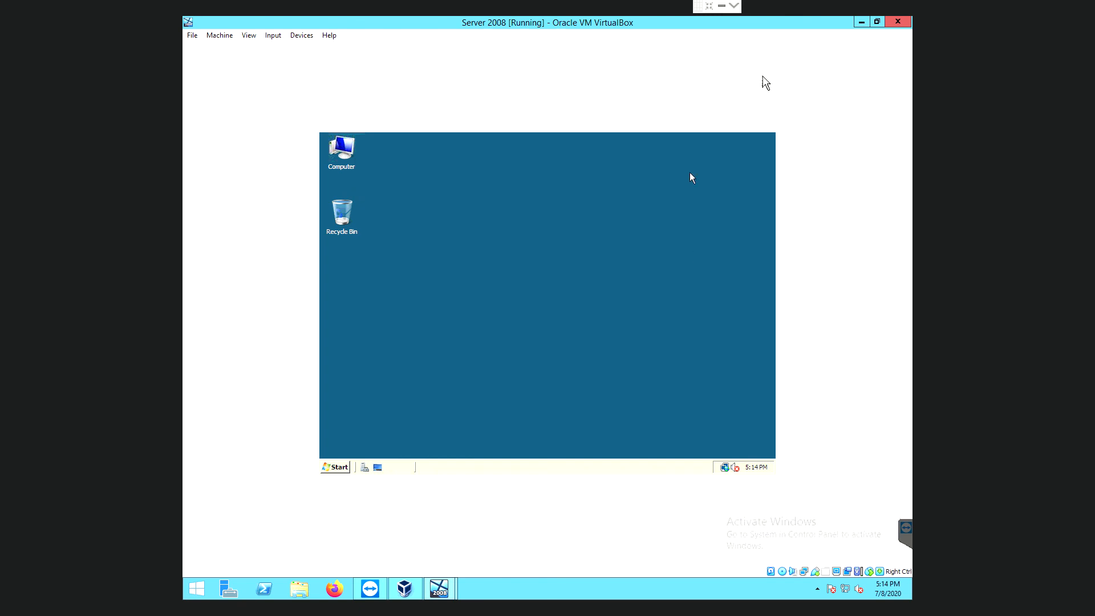
Switch from the Server 2008 VM to the Windows 10 pro VM and sign in with the domain user's password to reach the Welcome screen.
left_click(861, 24)
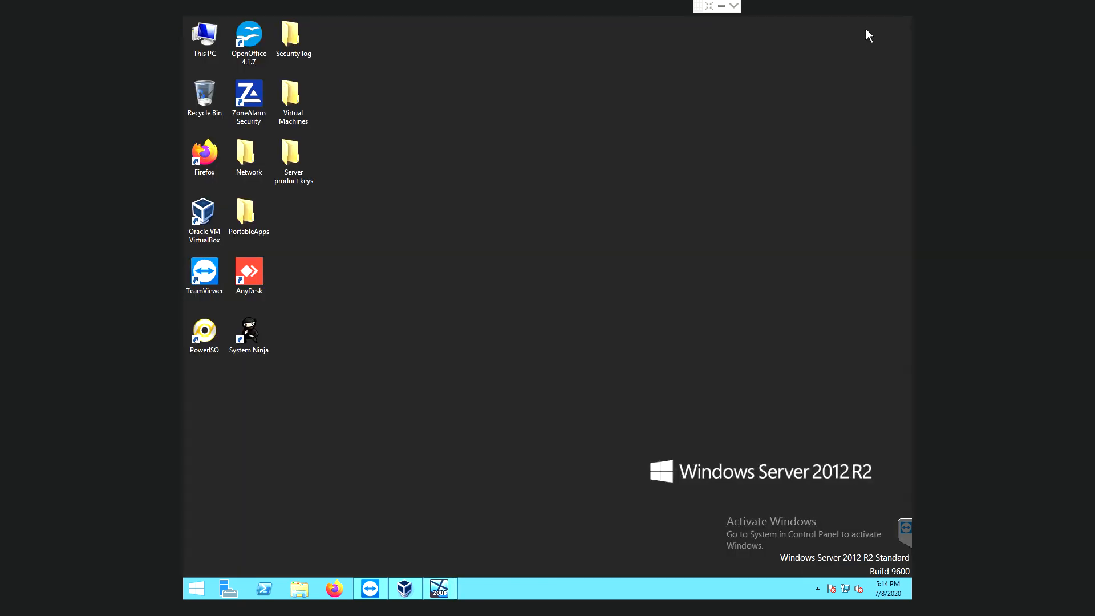
mouse_move(450, 597)
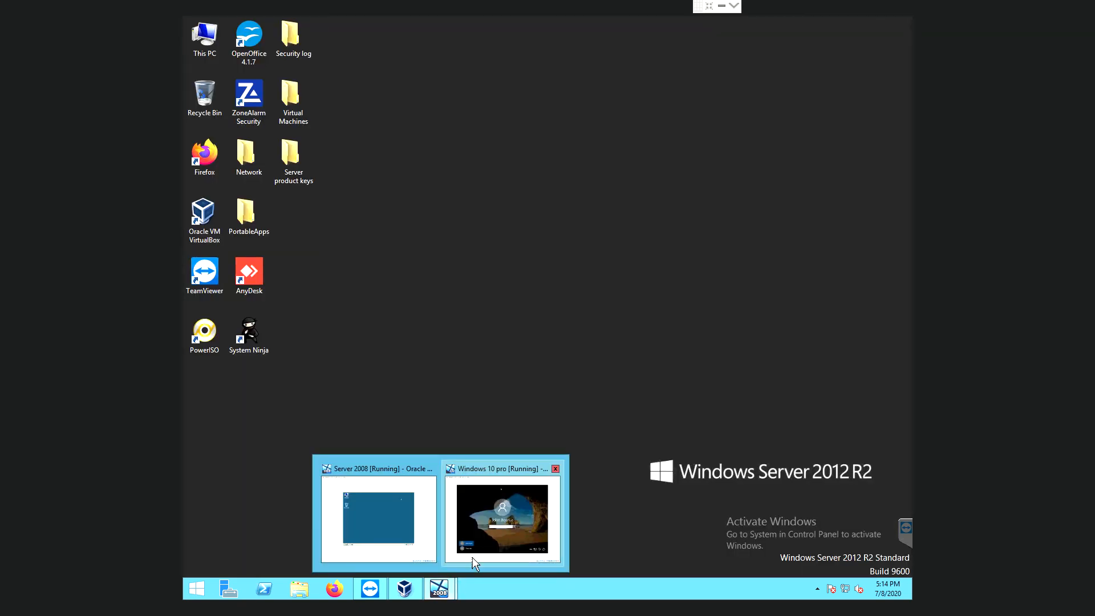
left_click(491, 537)
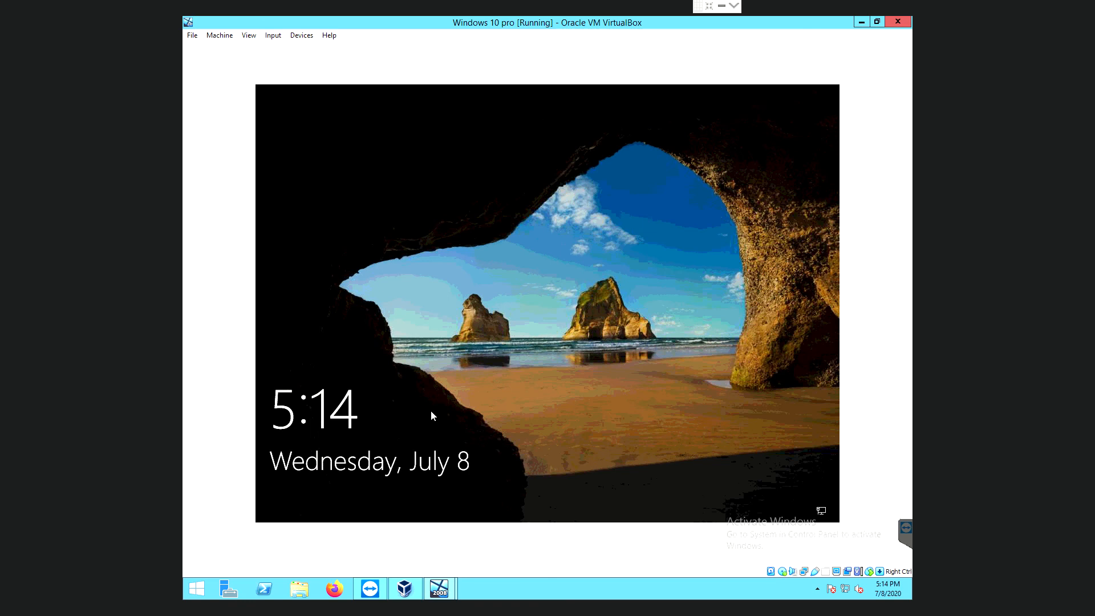
left_click(494, 317)
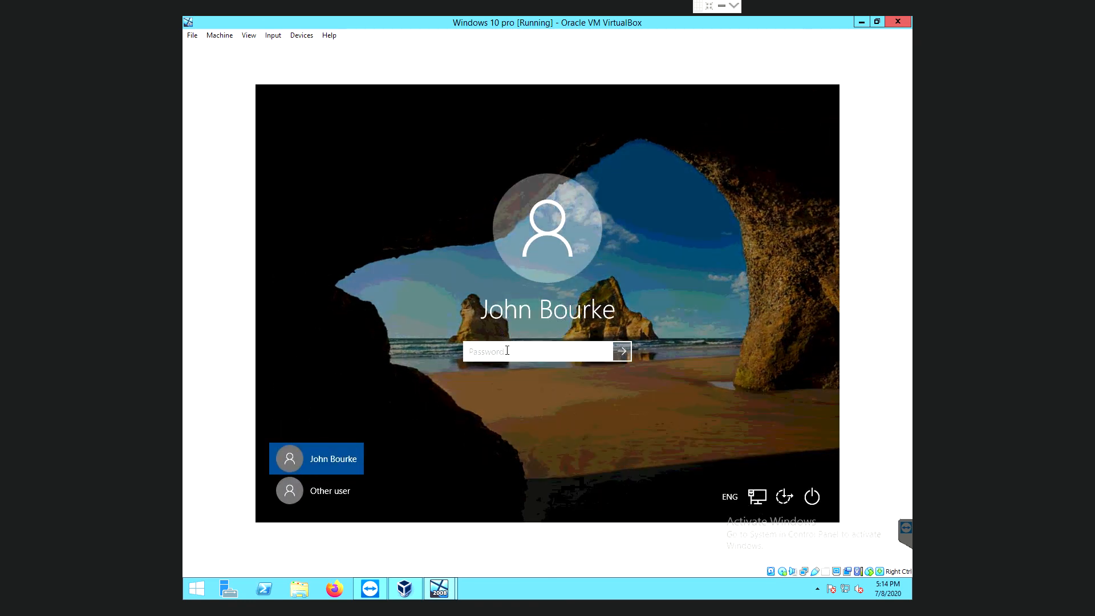
type("•••••••••••")
key("Return")
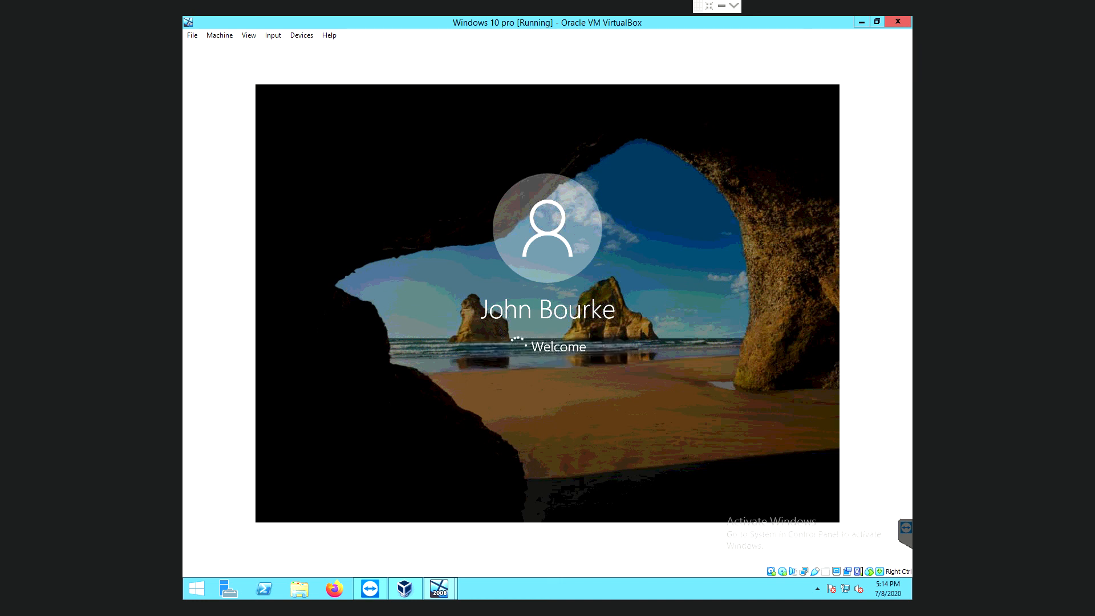